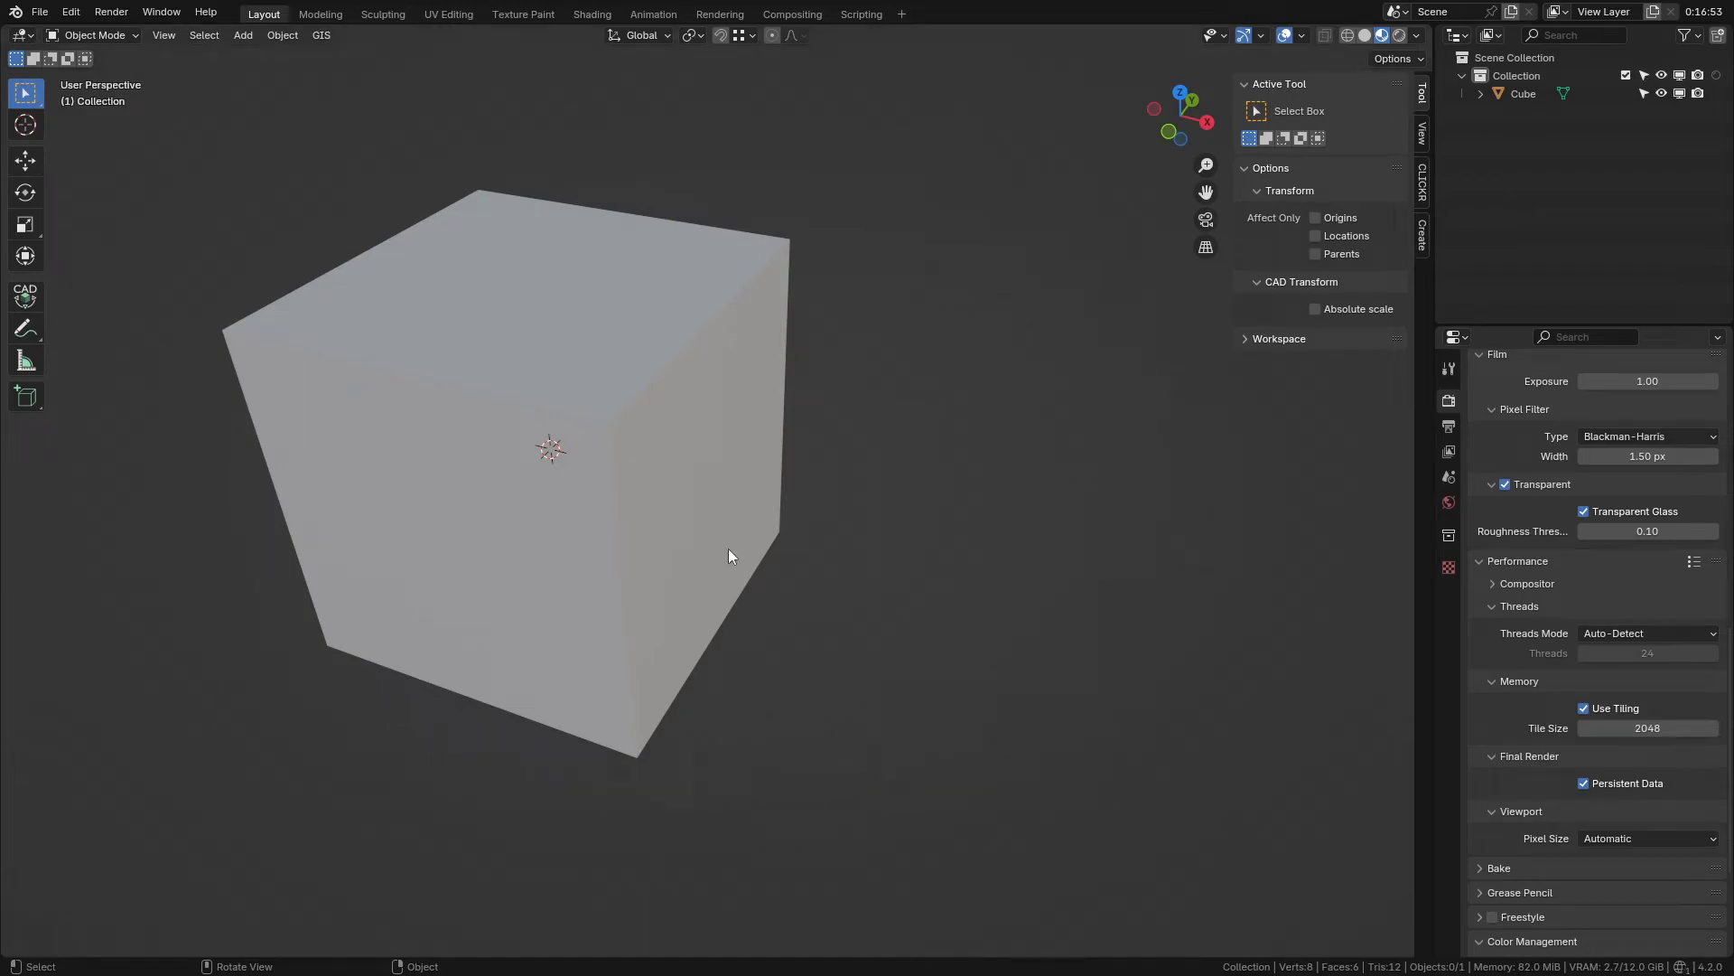
- Install the Dimensions and Lines add-on from Dimensions and Lines.zip through Preferences
{"action": "left_click", "coordinate": [71, 12]}
{"action": "left_click", "coordinate": [132, 264]}
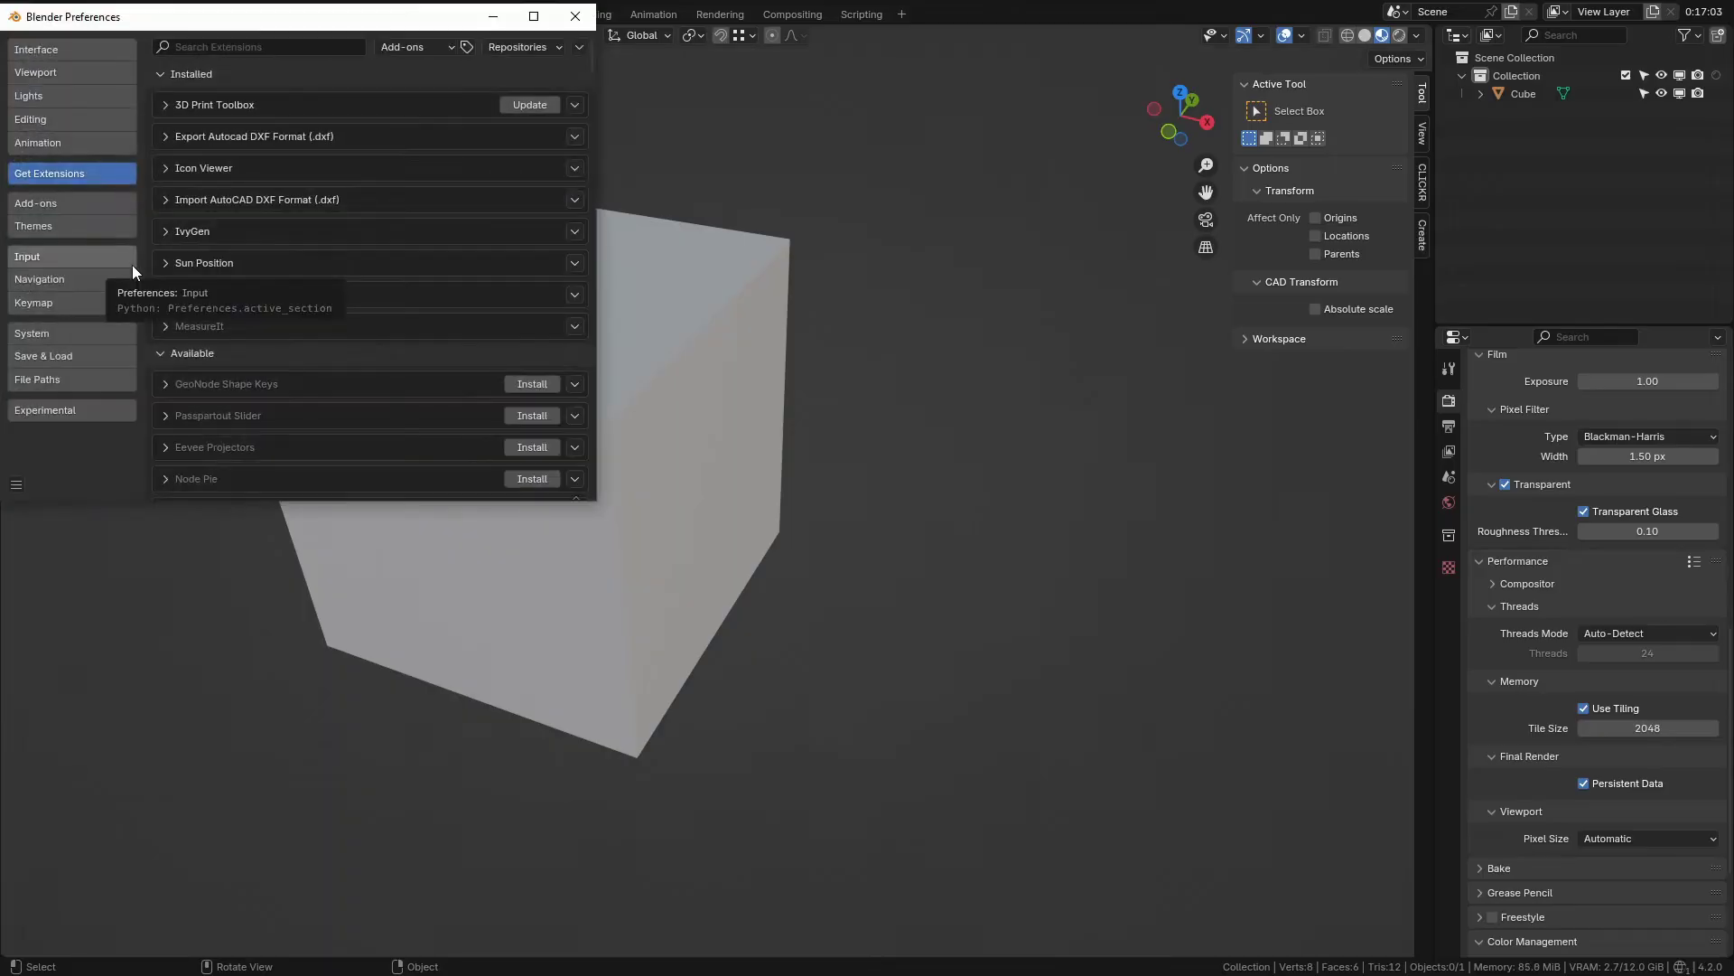
{"action": "left_click", "coordinate": [578, 47]}
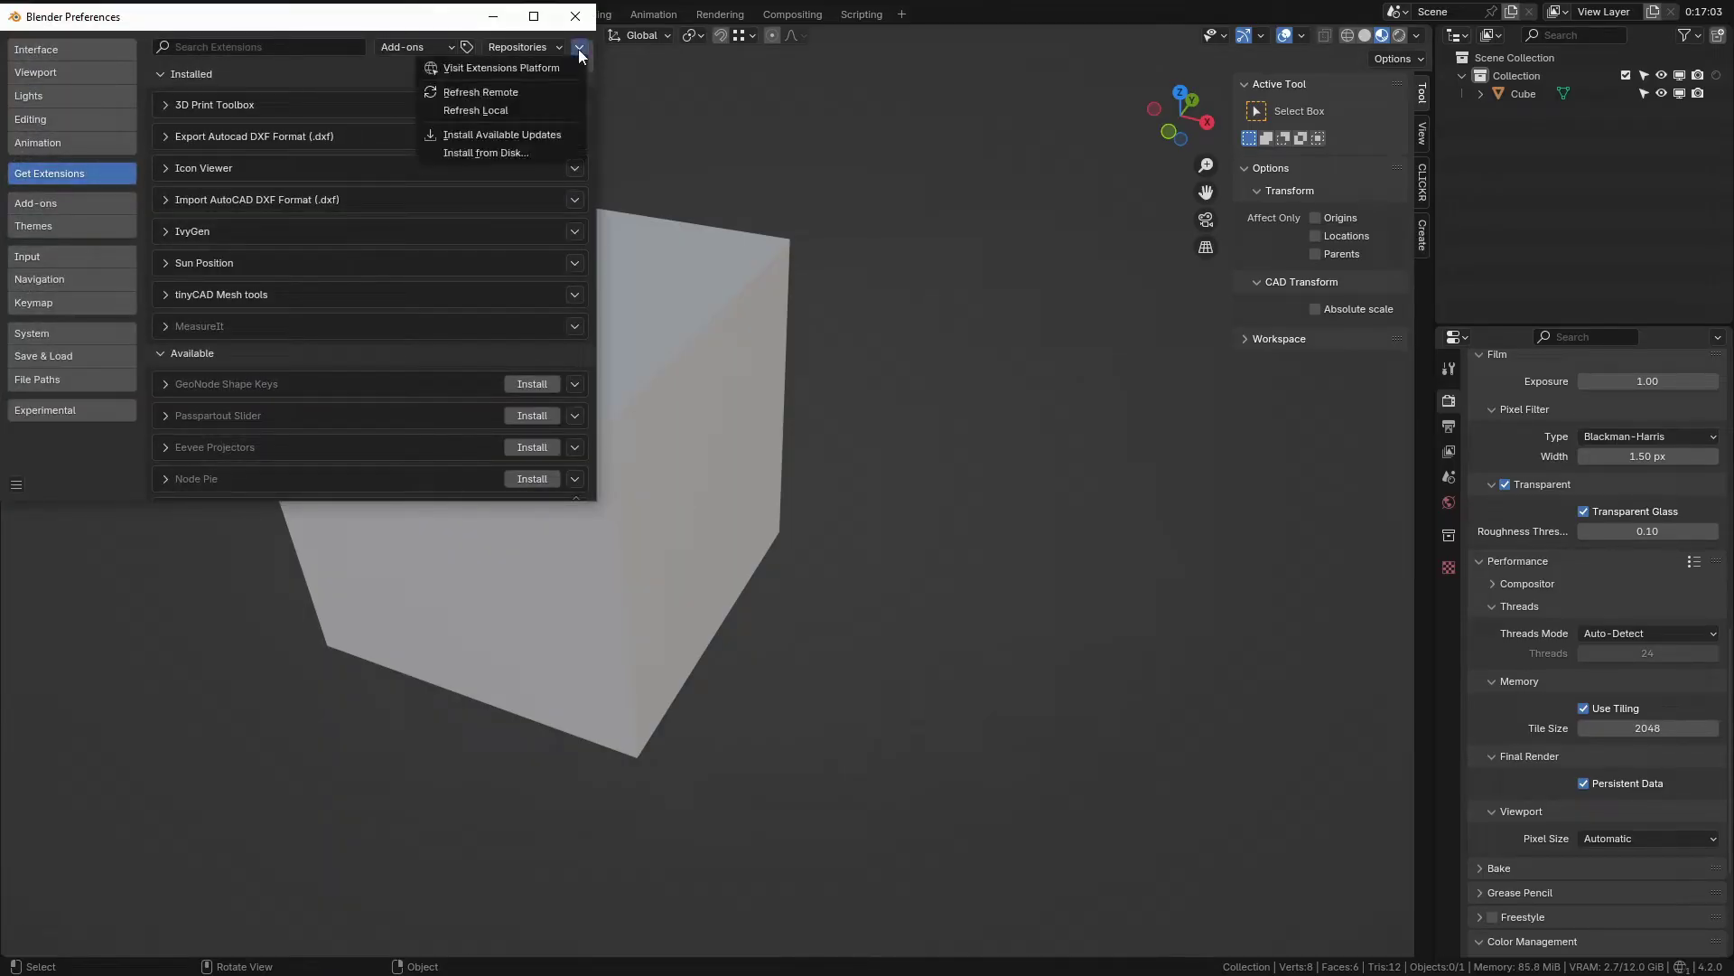
{"action": "left_click", "coordinate": [506, 153]}
{"action": "left_click", "coordinate": [382, 115]}
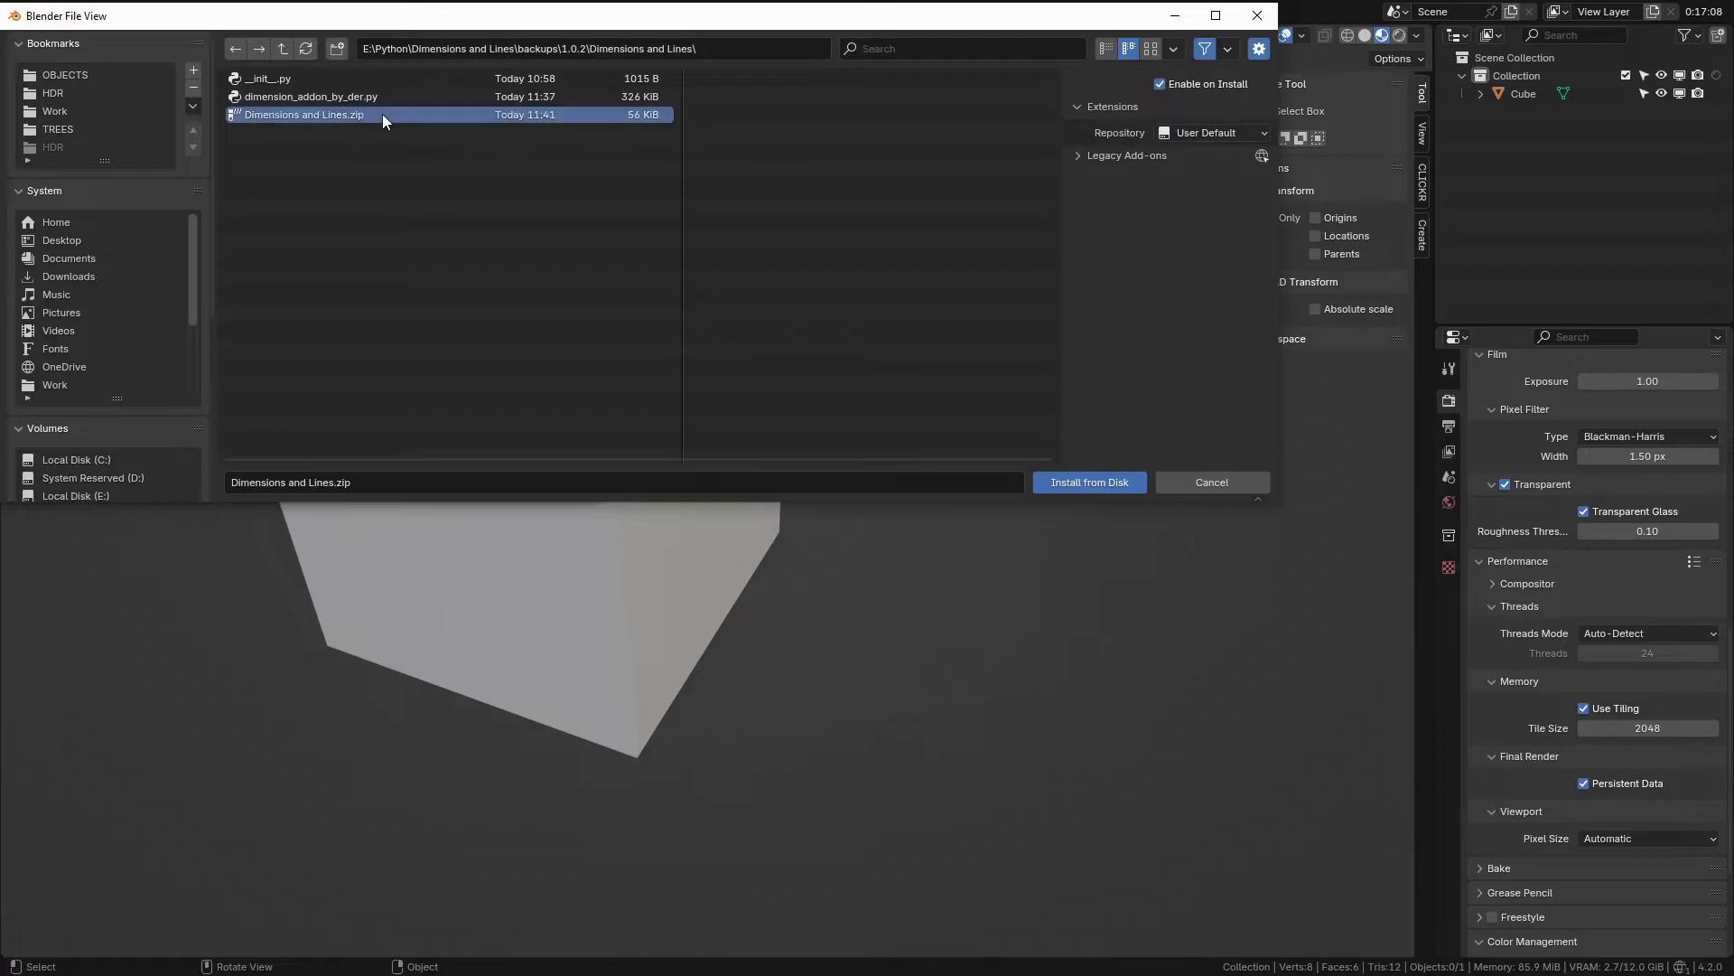
{"action": "left_click", "coordinate": [1117, 479]}
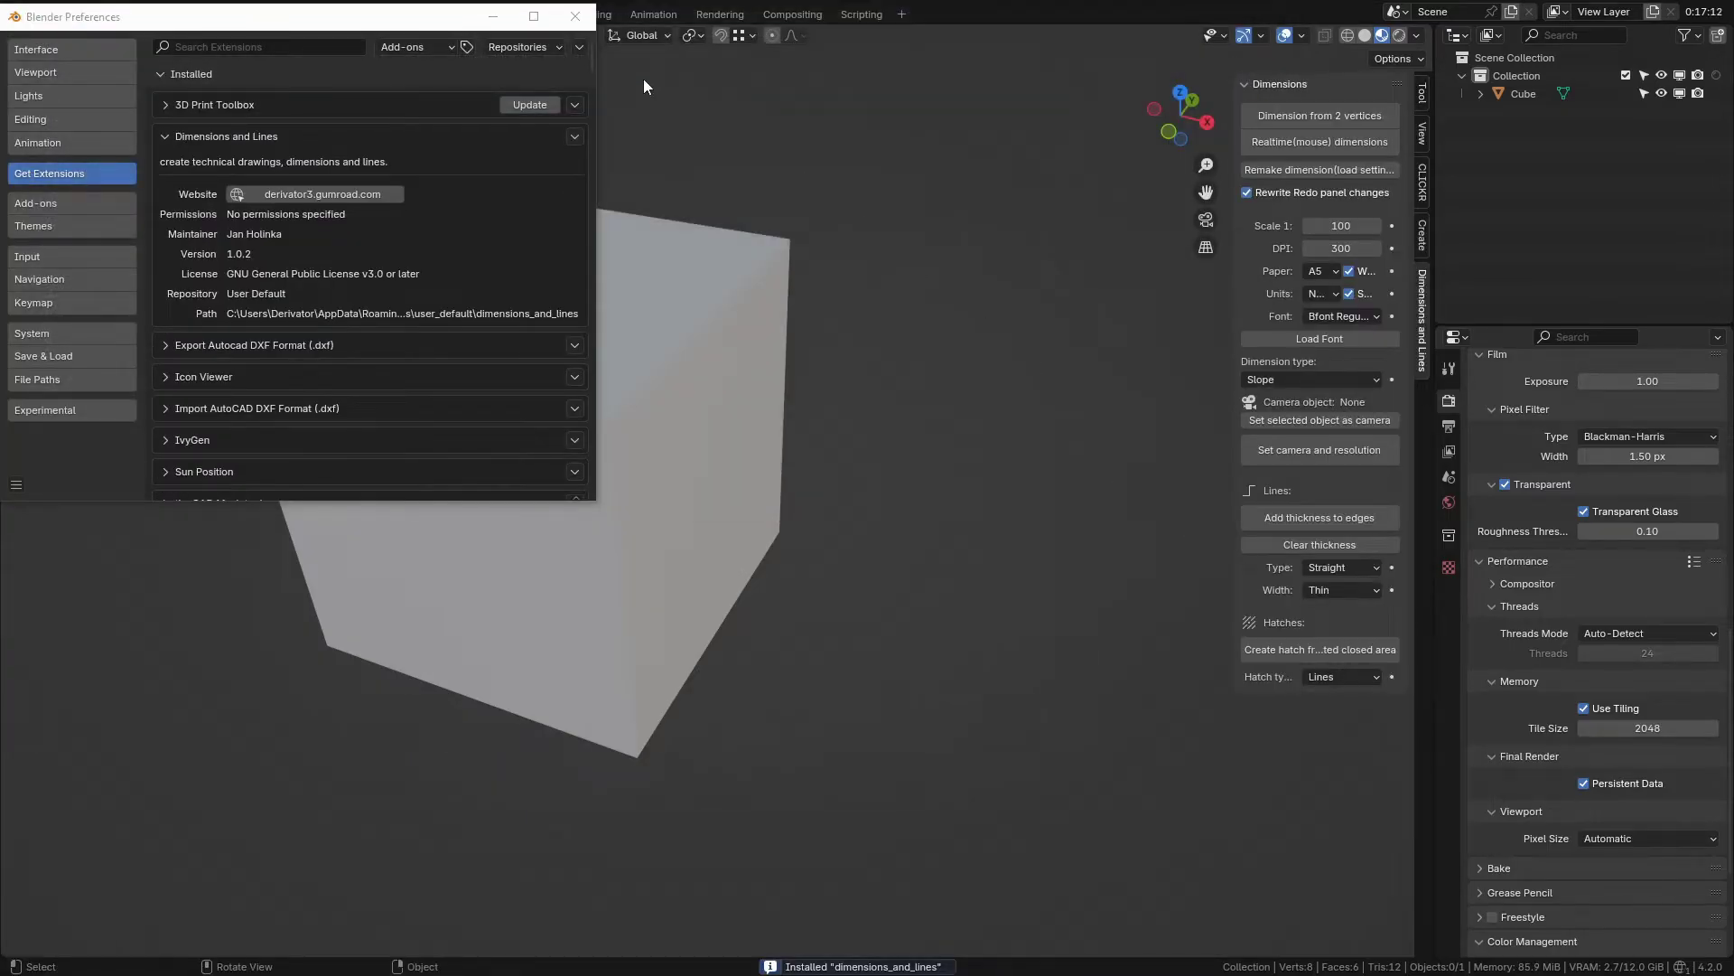
- Close Preferences and widen the sidebar so the Dimensions panel labels fit
{"action": "left_click", "coordinate": [575, 15]}
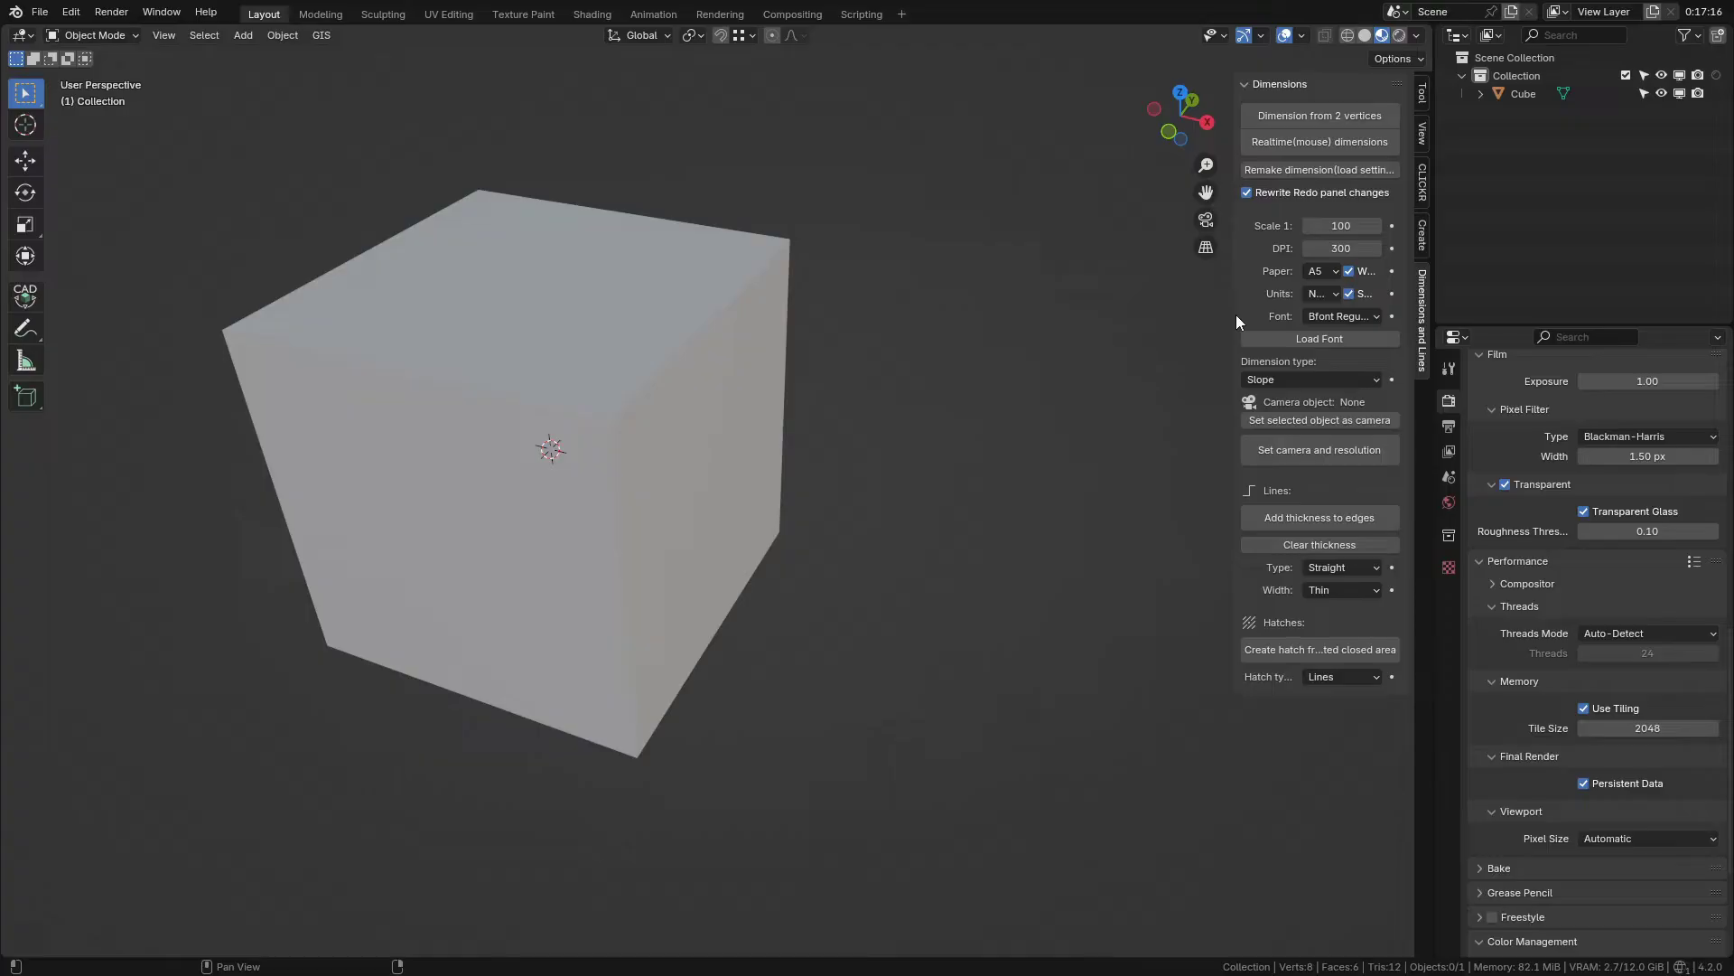
{"action": "left_click_drag", "start_coordinate": [1232, 316], "coordinate": [1197, 318]}
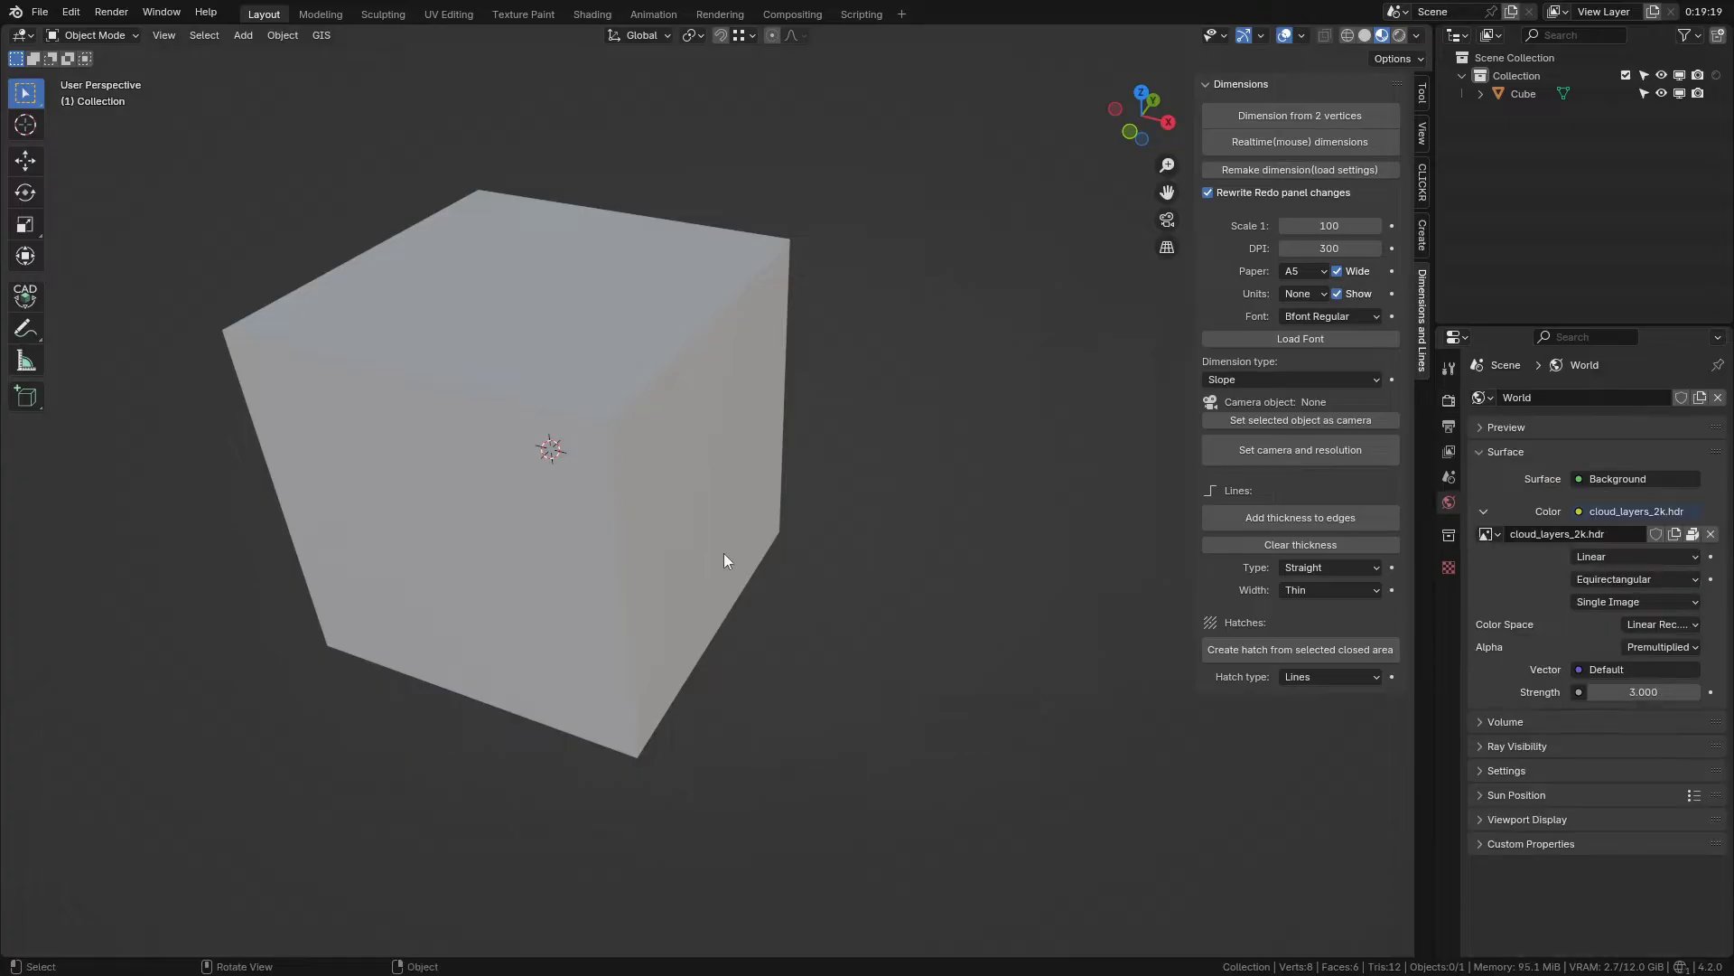
- Create a dimension between two vertices on the cube's lower right edge
{"action": "left_click", "coordinate": [723, 553]}
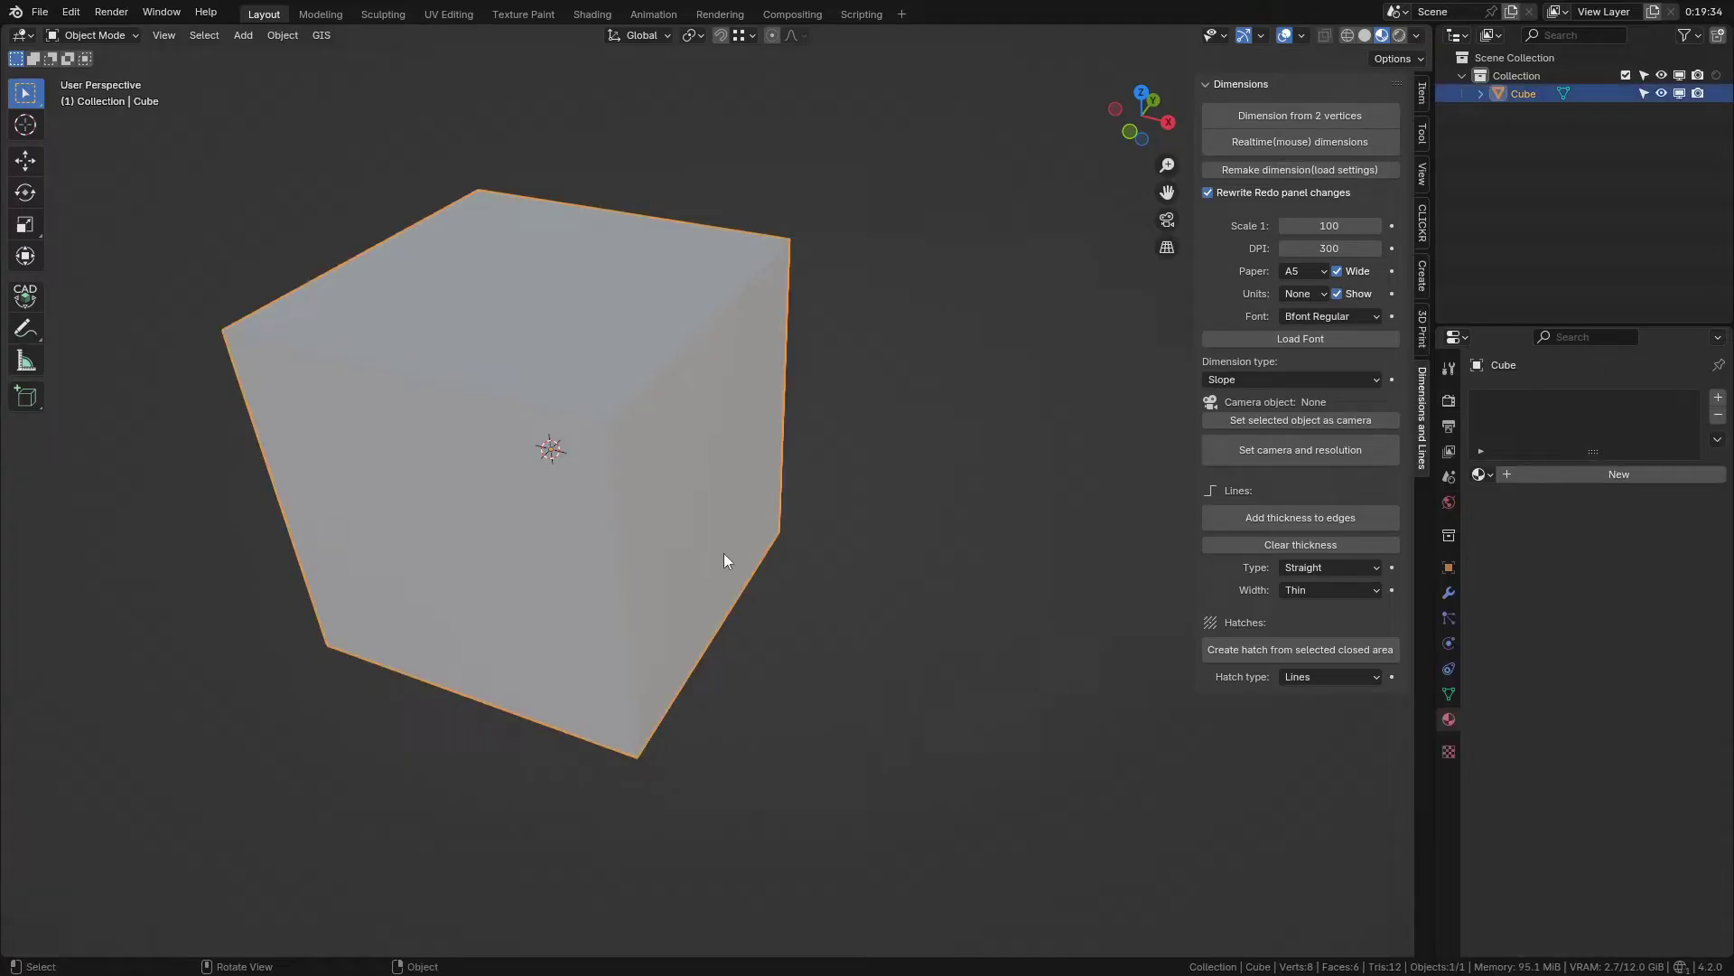
{"action": "key", "text": "Tab"}
{"action": "left_click", "coordinate": [780, 534]}
{"action": "left_click", "coordinate": [638, 757], "text": "shift"}
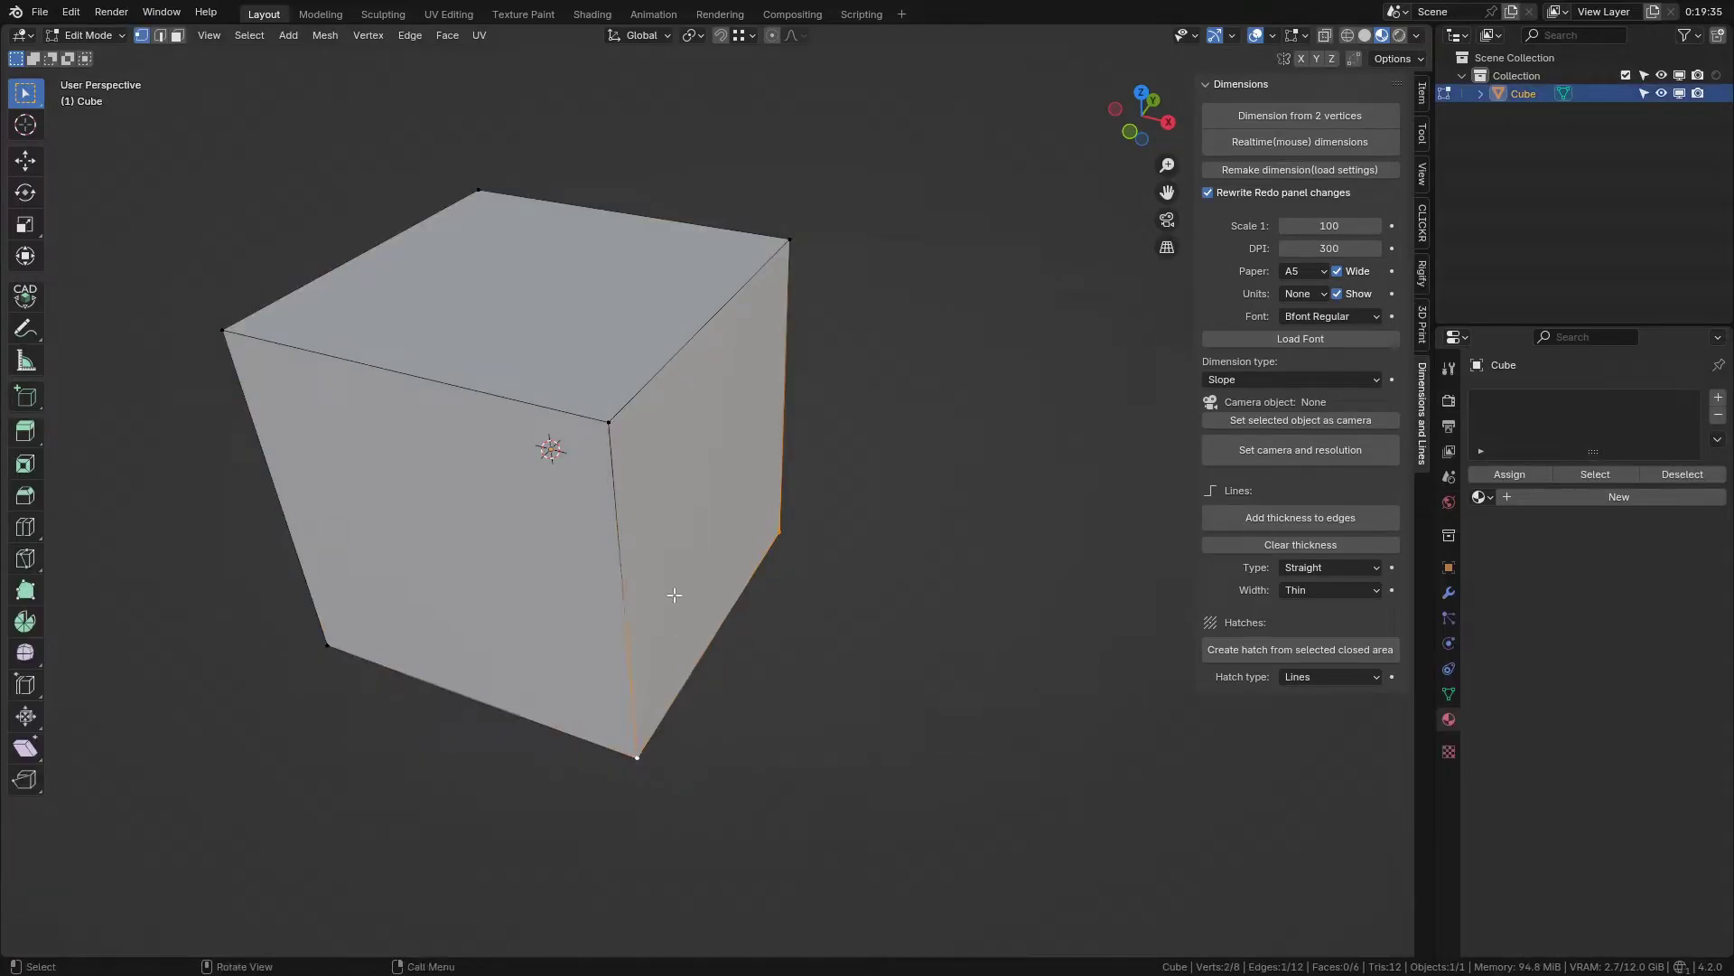
{"action": "key", "text": "Tab"}
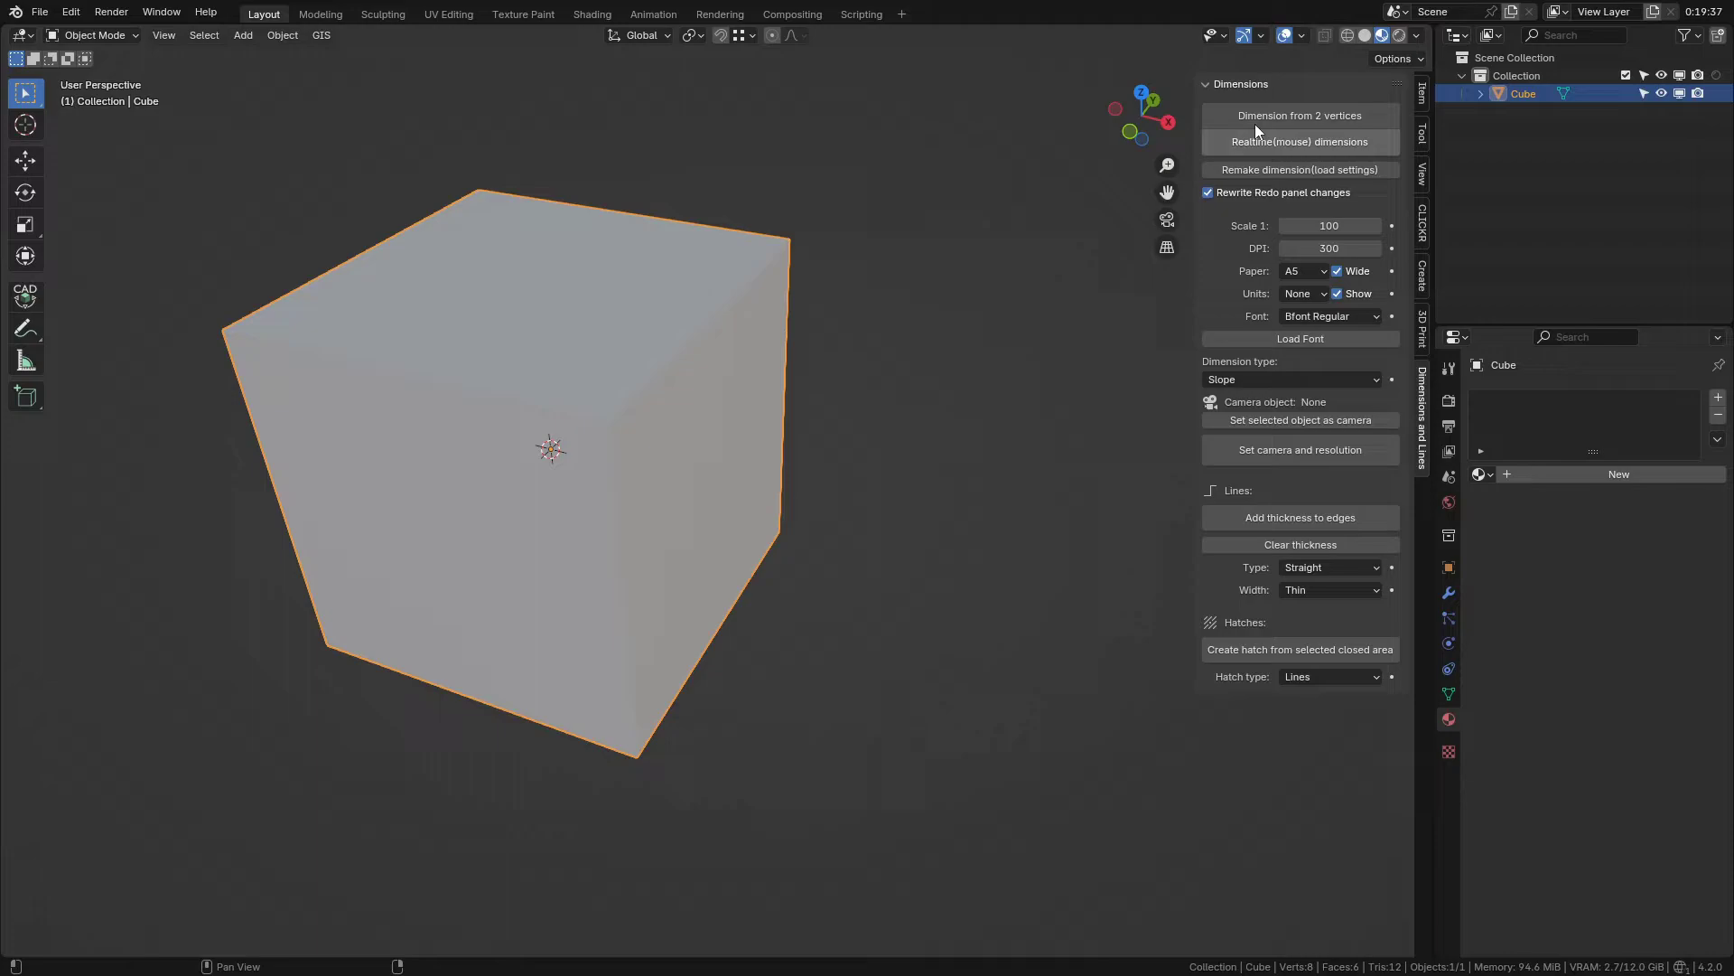
{"action": "left_click", "coordinate": [1266, 116]}
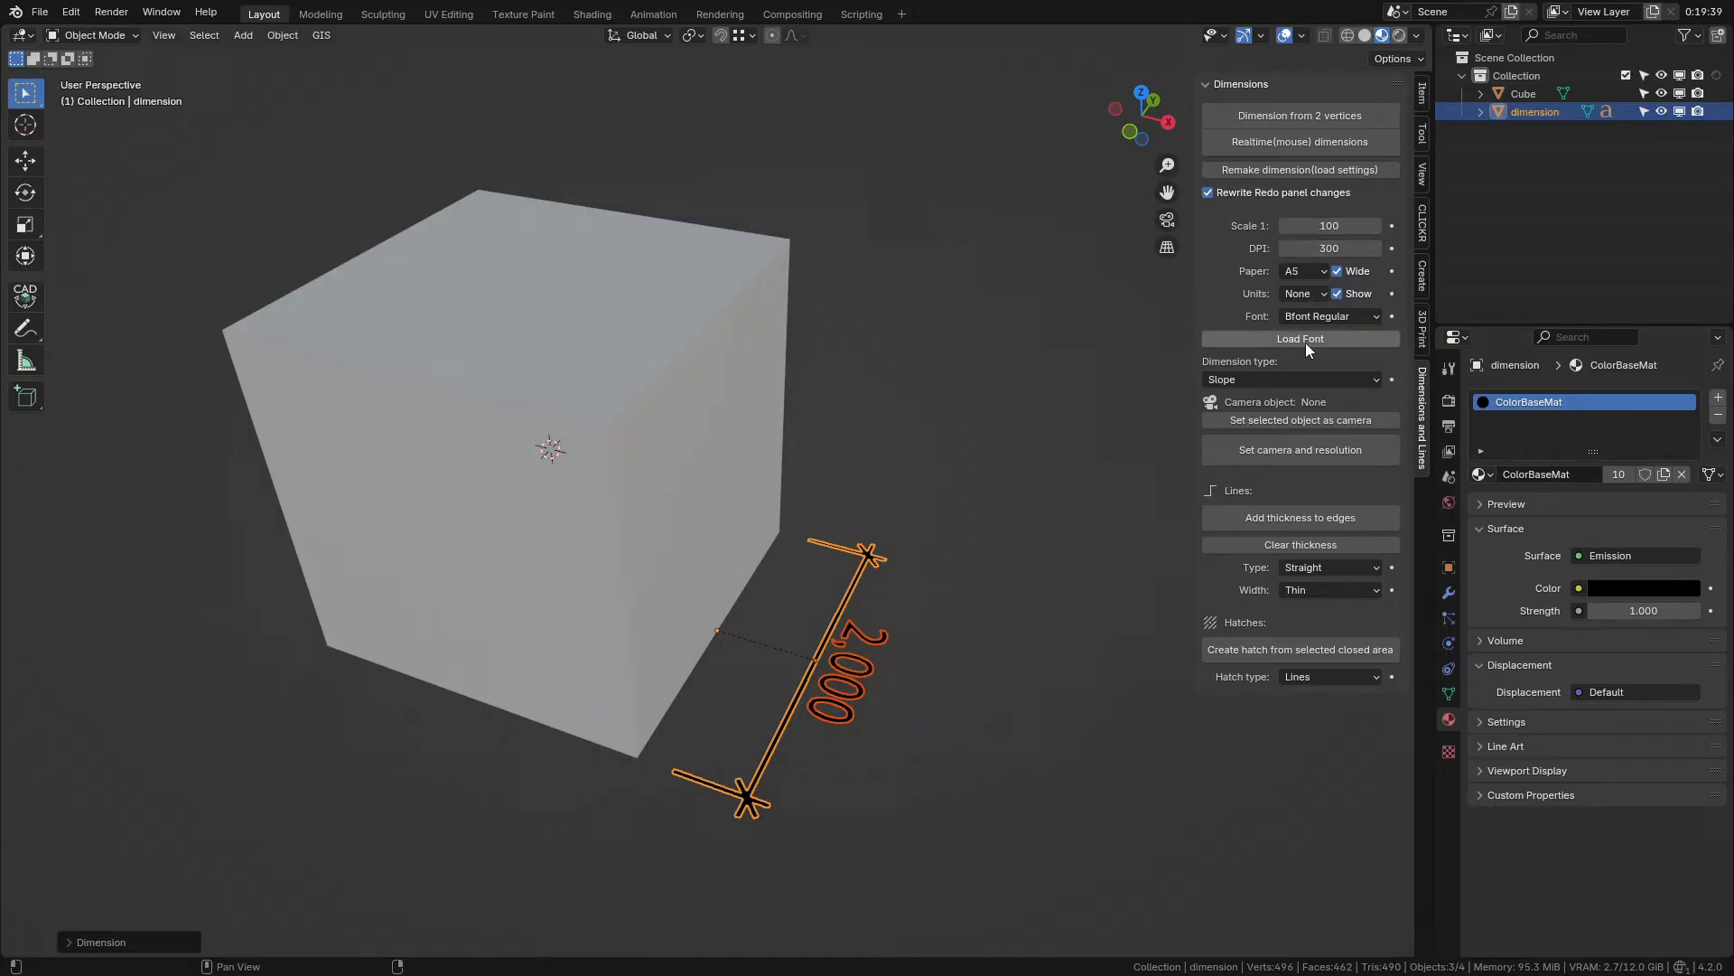
- Keep the Slope dimension type and thicken the dimension lines to 0.107
{"action": "left_click", "coordinate": [1304, 374]}
{"action": "left_click", "coordinate": [1304, 374]}
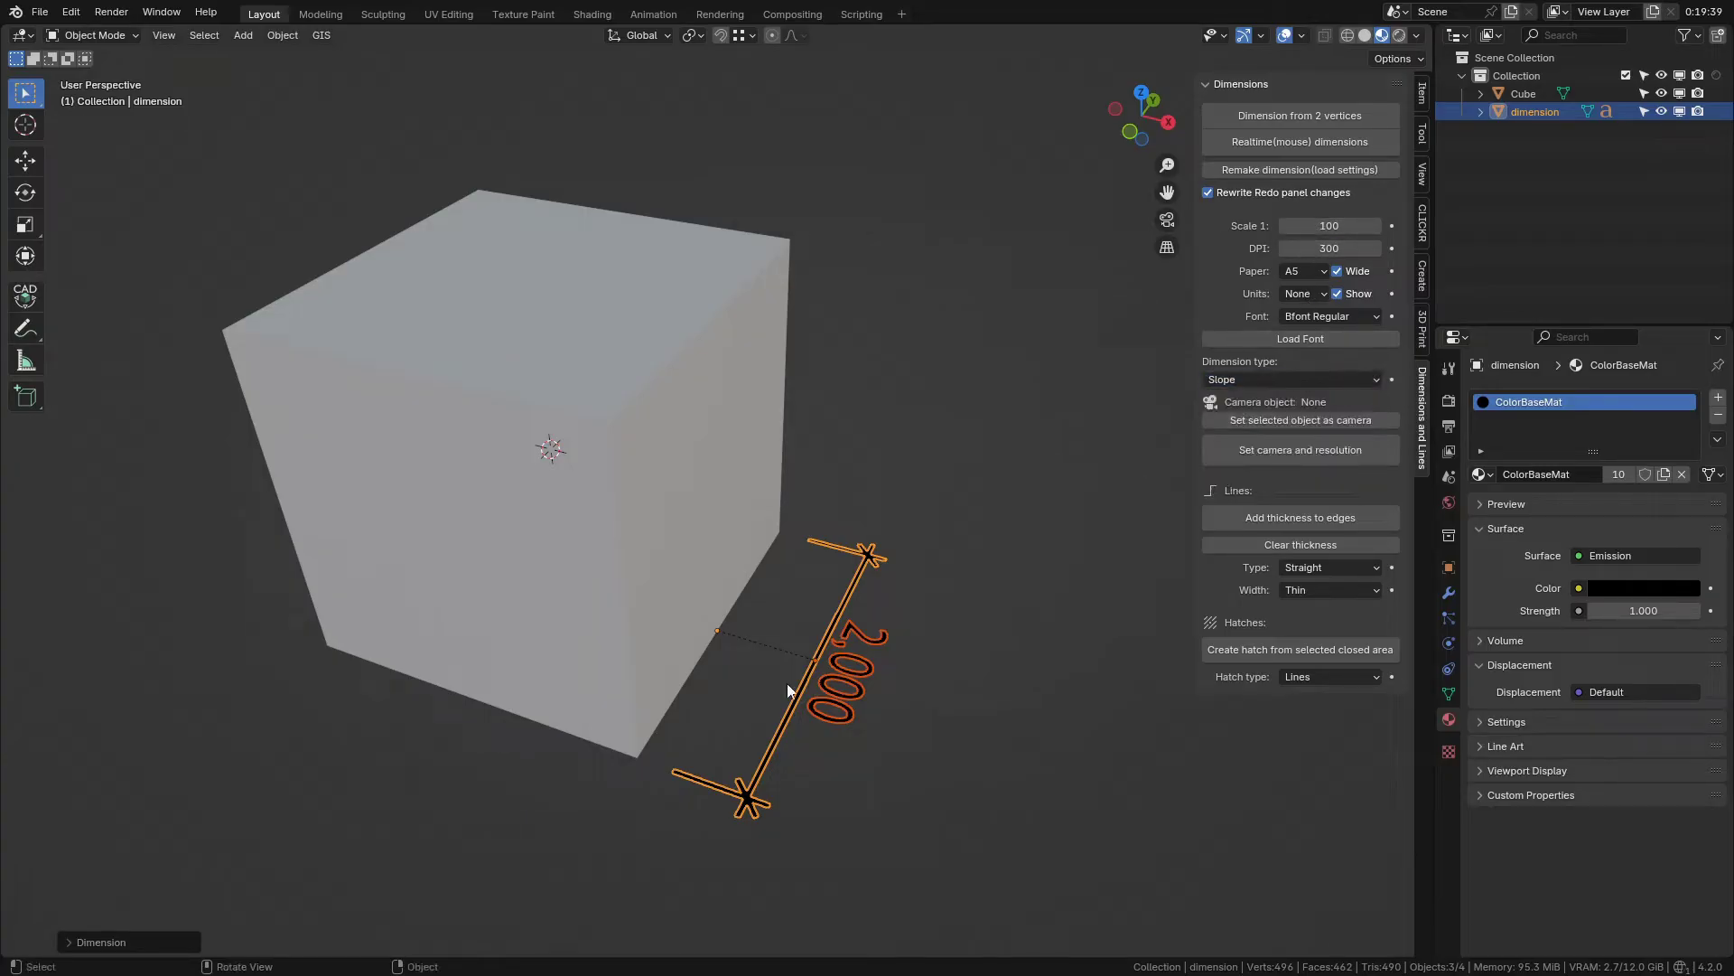
{"action": "left_click", "coordinate": [71, 942]}
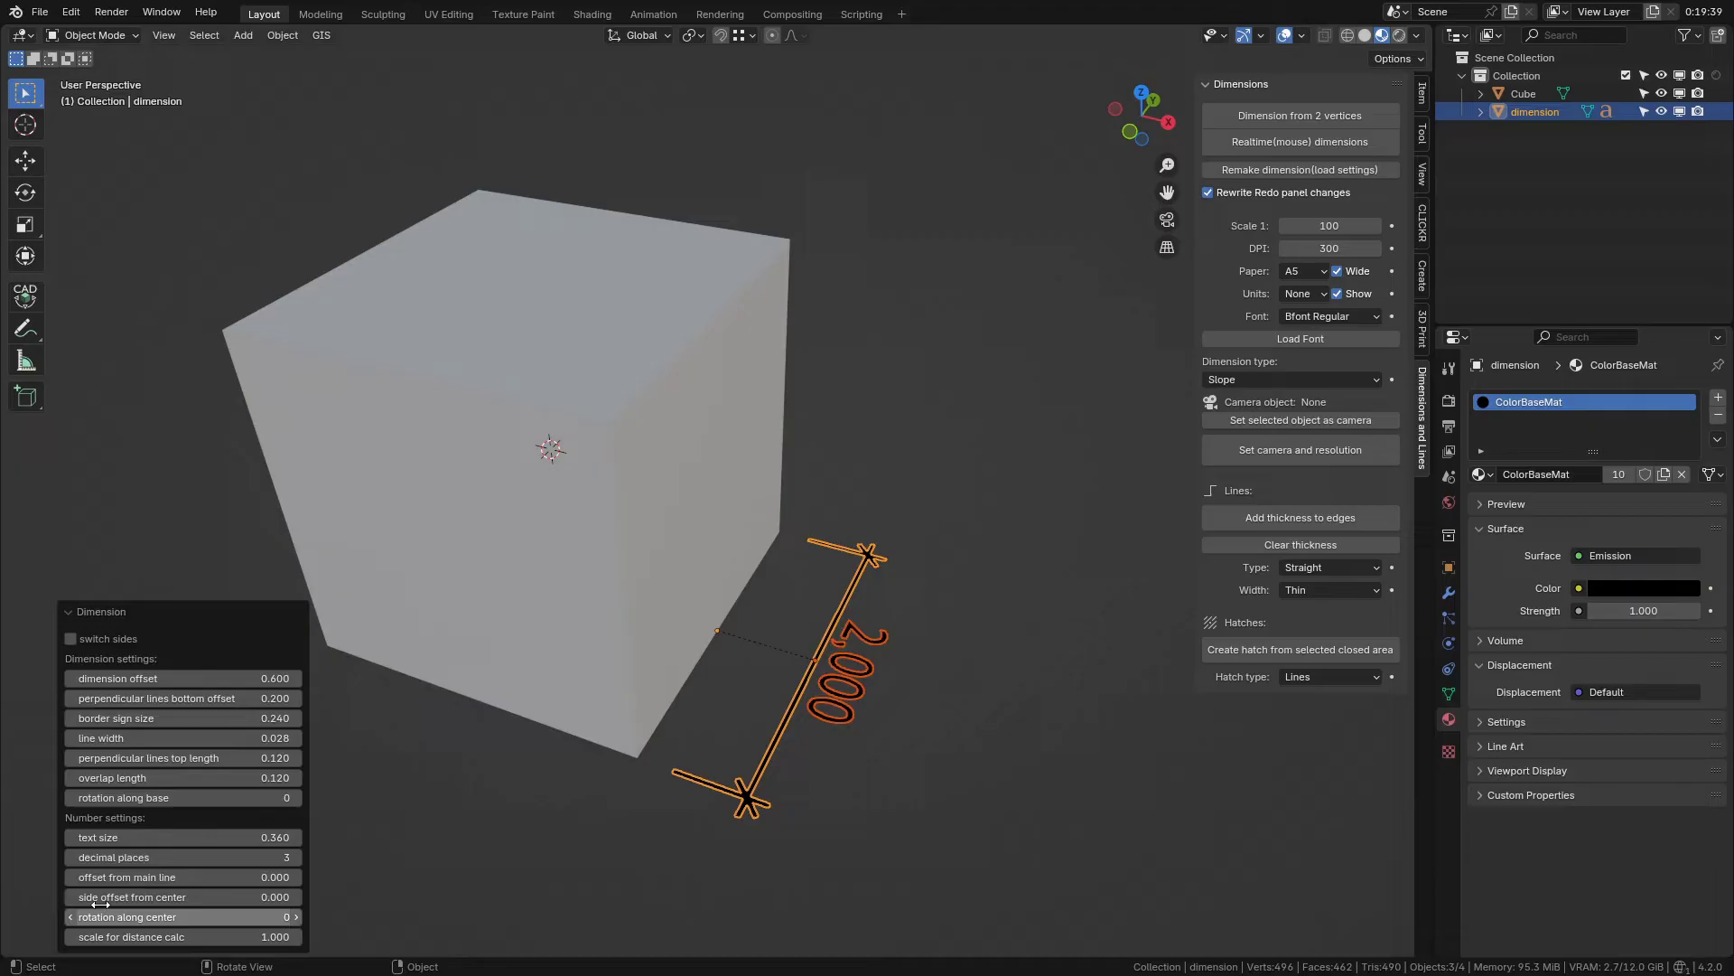
{"action": "left_click_drag", "start_coordinate": [191, 733], "coordinate": [216, 685]}
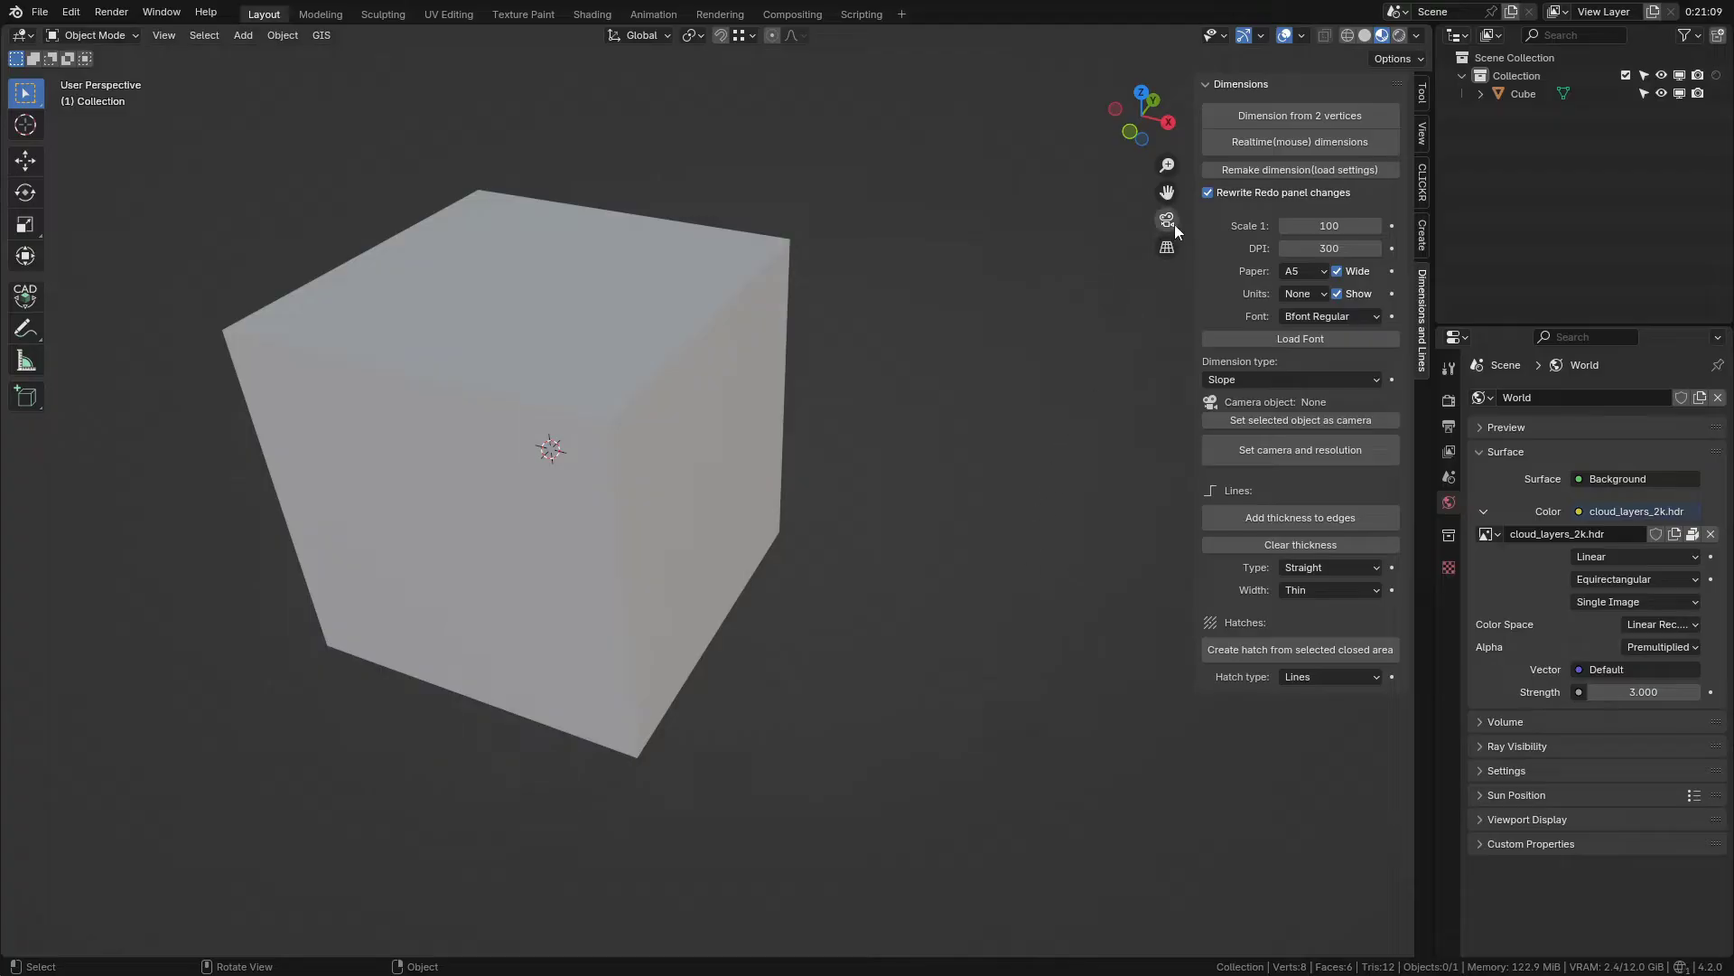
- Start a realtime dimension with its first point on the cube's right corner
{"action": "left_click", "coordinate": [1239, 141]}
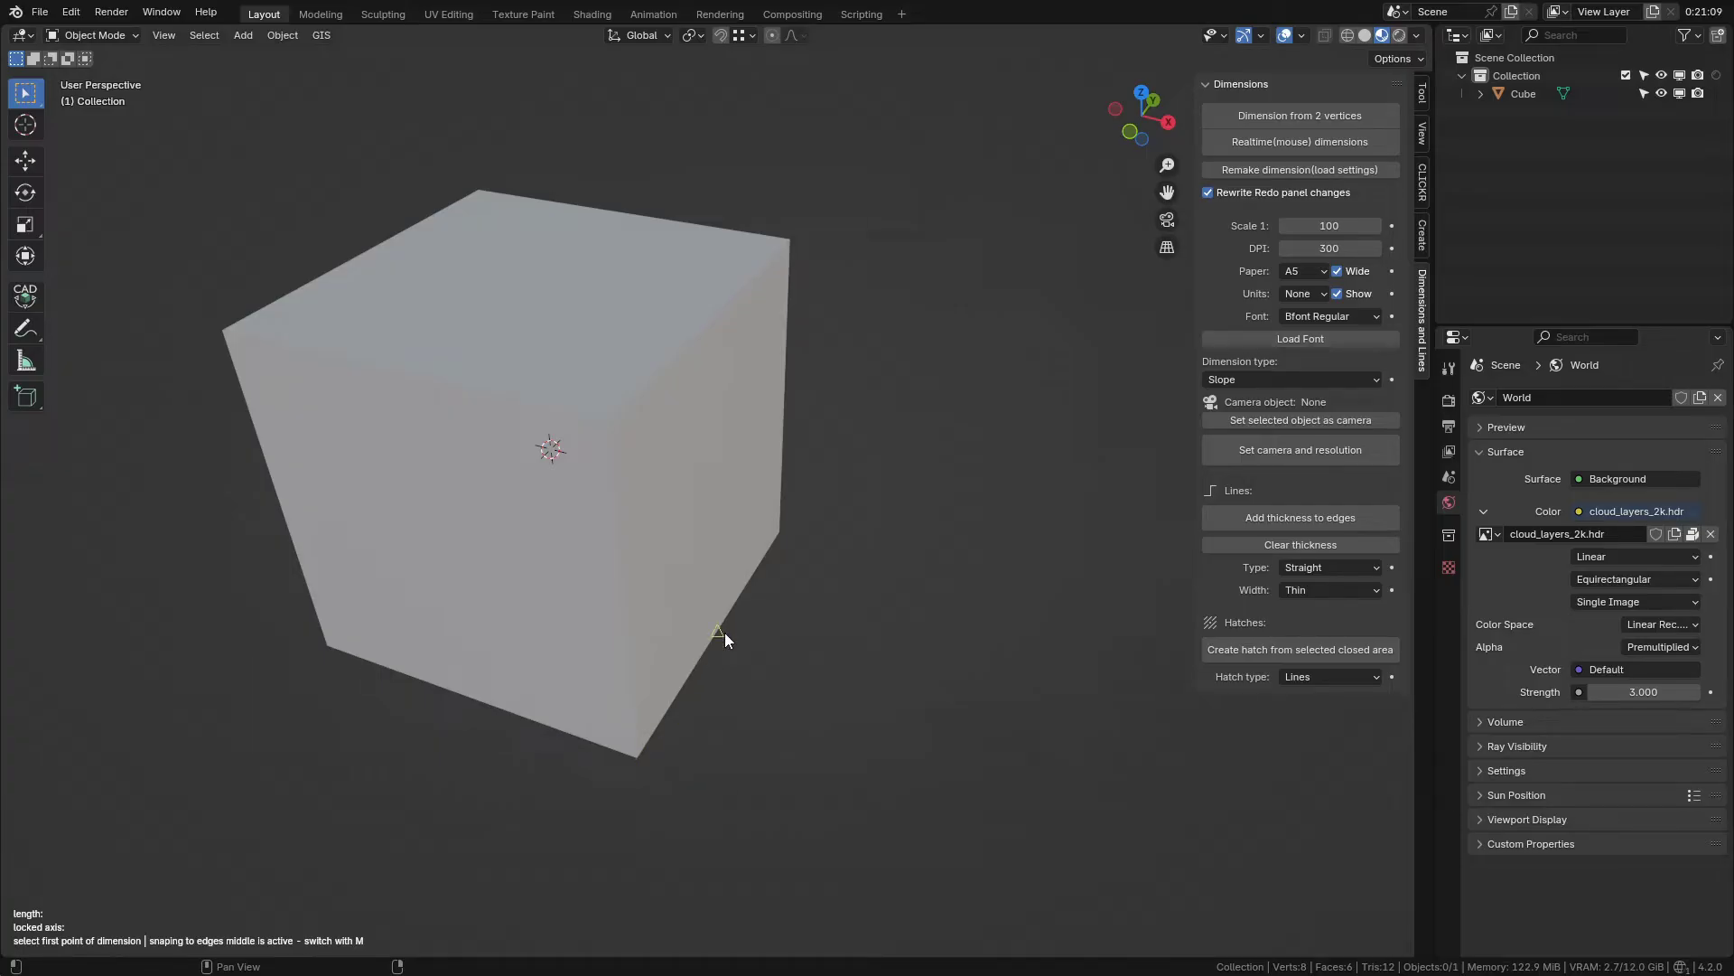
{"action": "key", "text": "m"}
{"action": "left_click", "coordinate": [640, 756]}
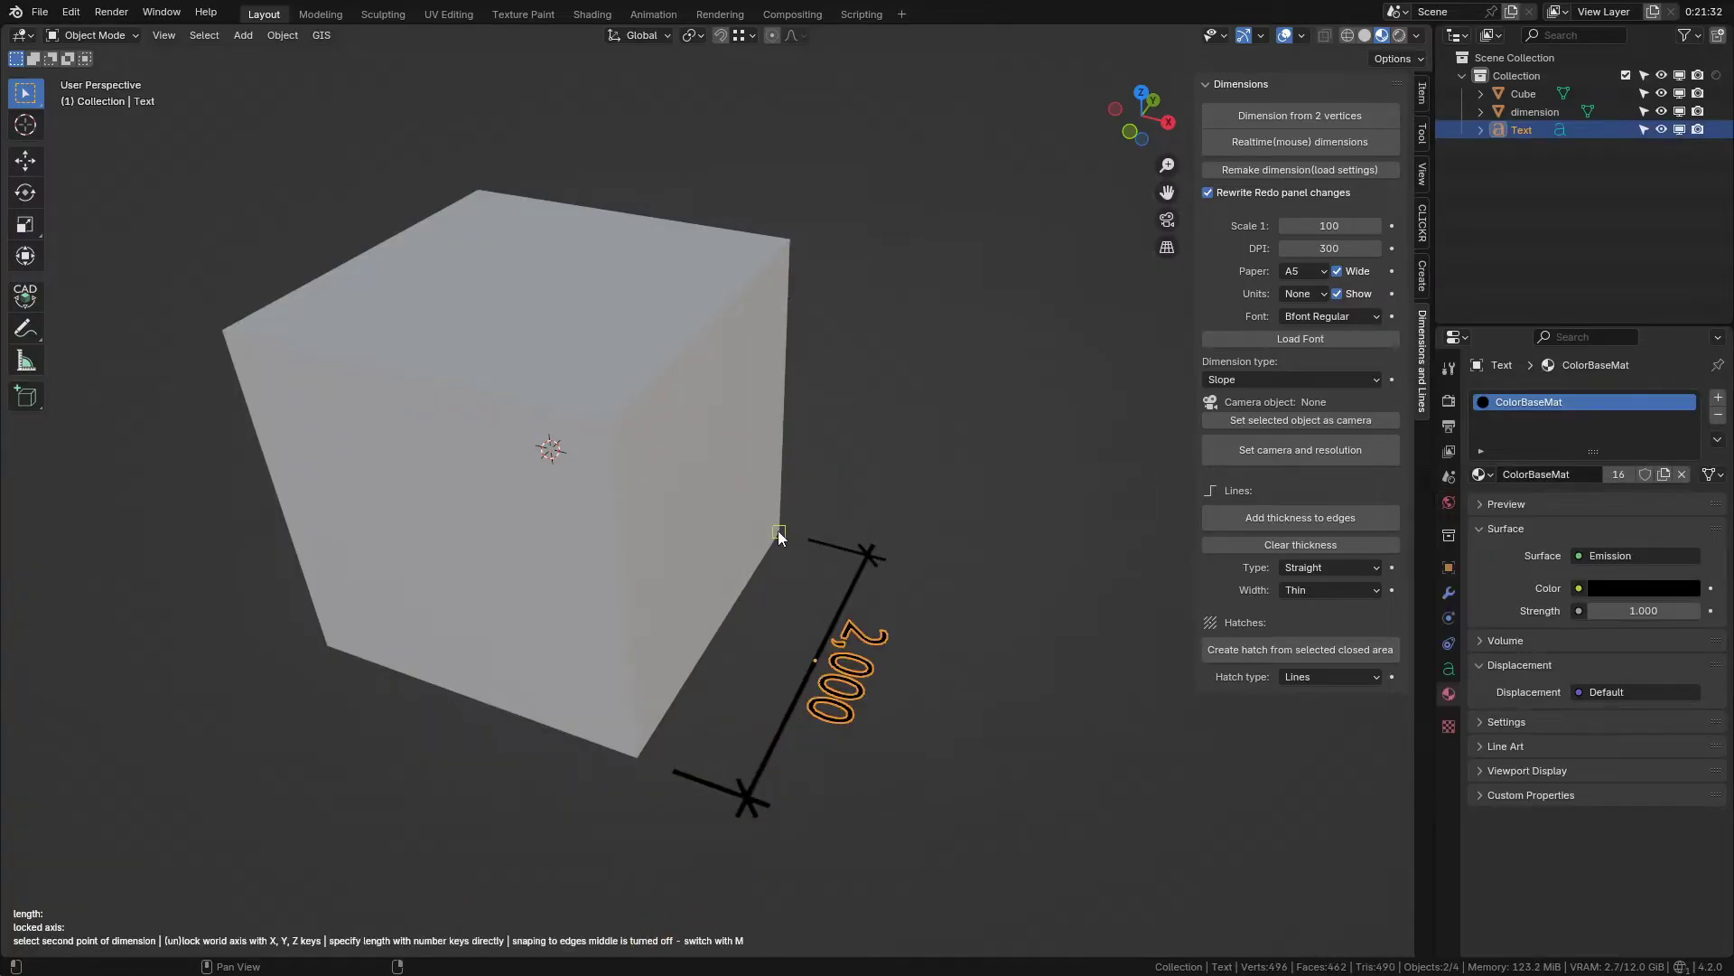
{"action": "key", "text": "m"}
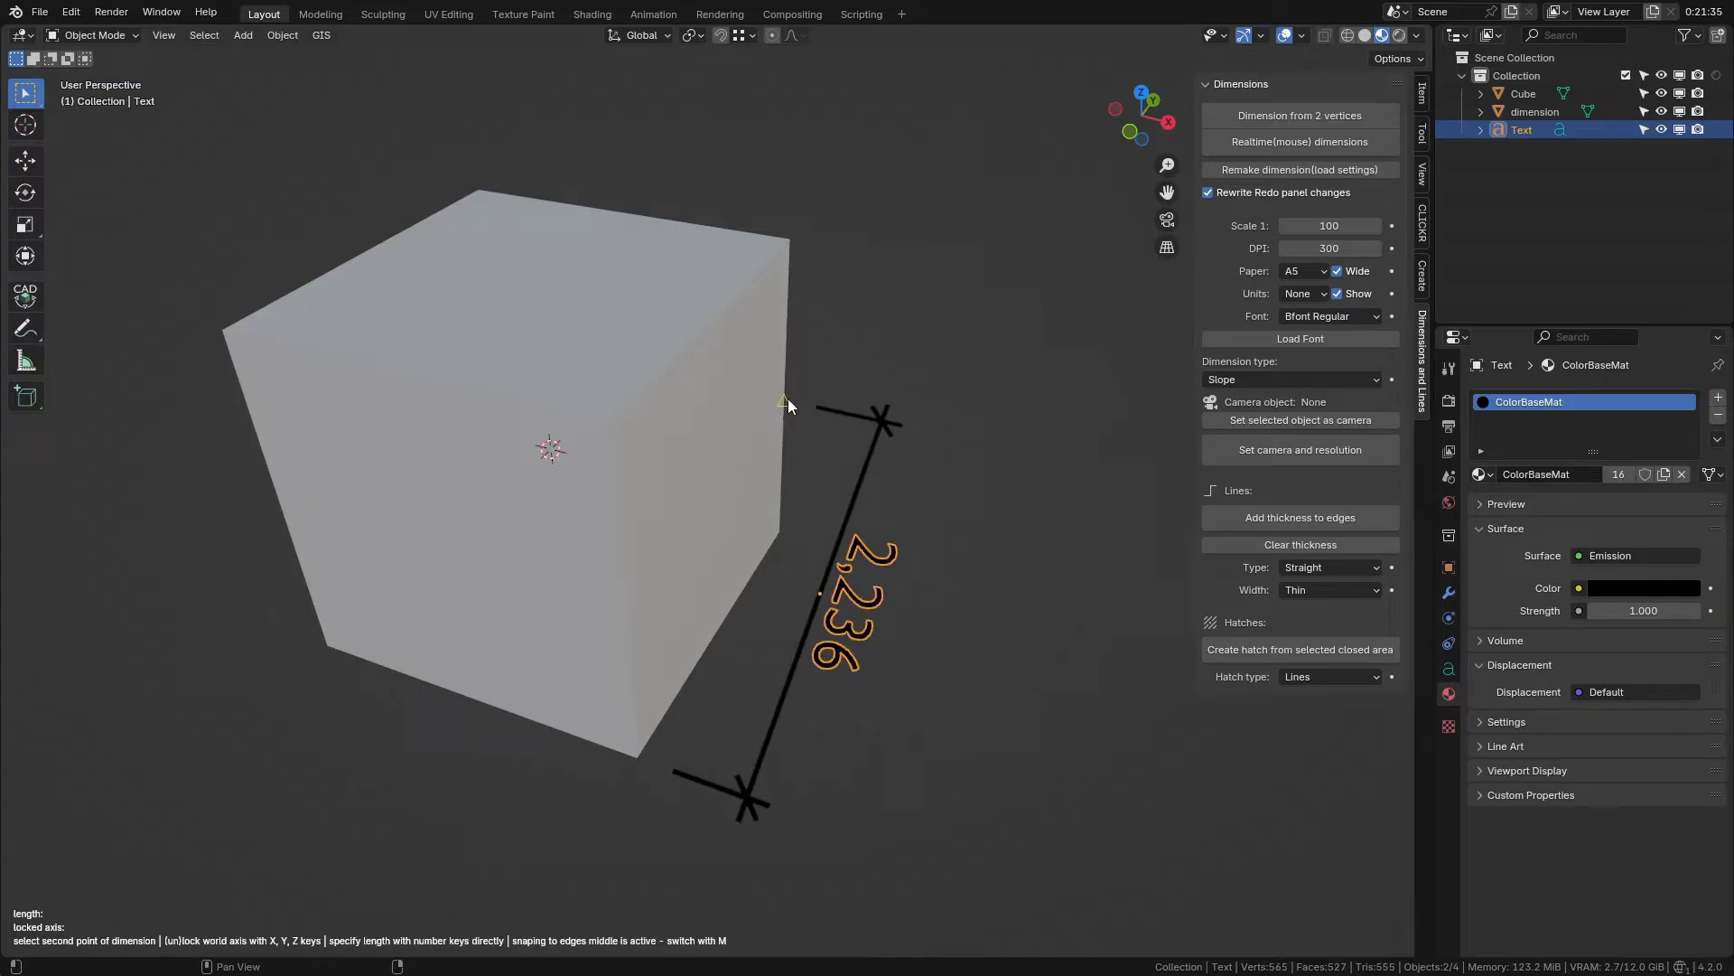
- Lock the live dimension to the Z and Y axes and set its length to 3
{"action": "key", "text": "z"}
{"action": "key", "text": "y"}
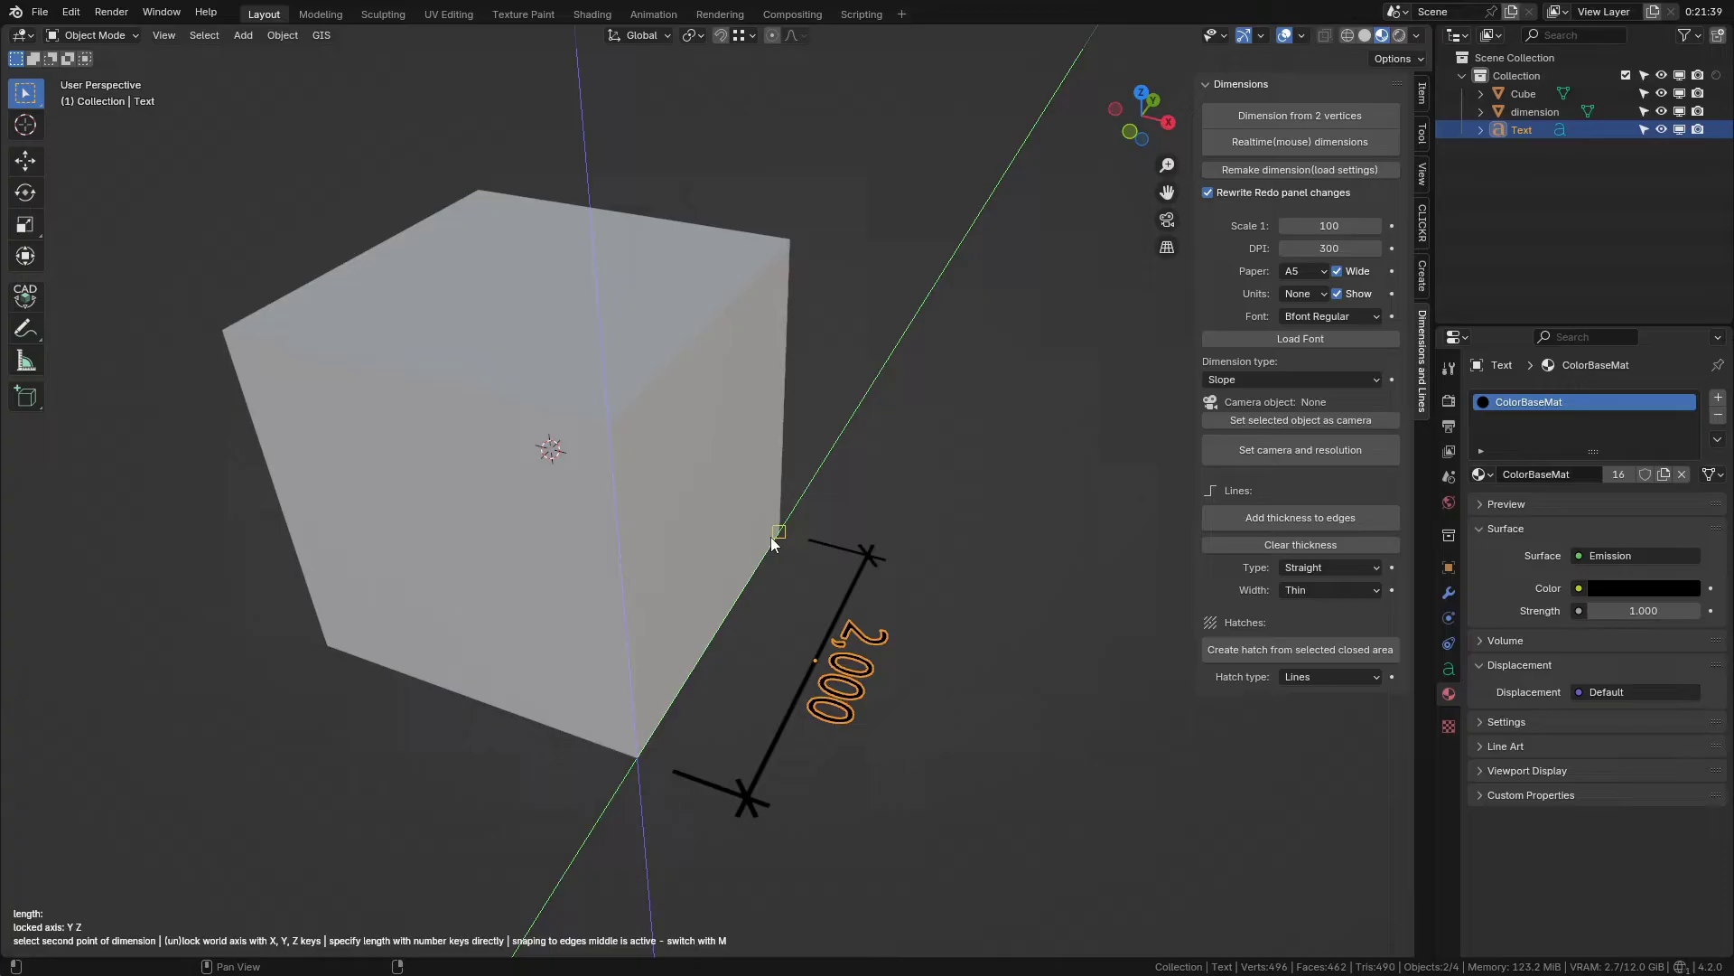
{"action": "key", "text": "2"}
{"action": "key", "text": "BackSpace"}
{"action": "key", "text": "3"}
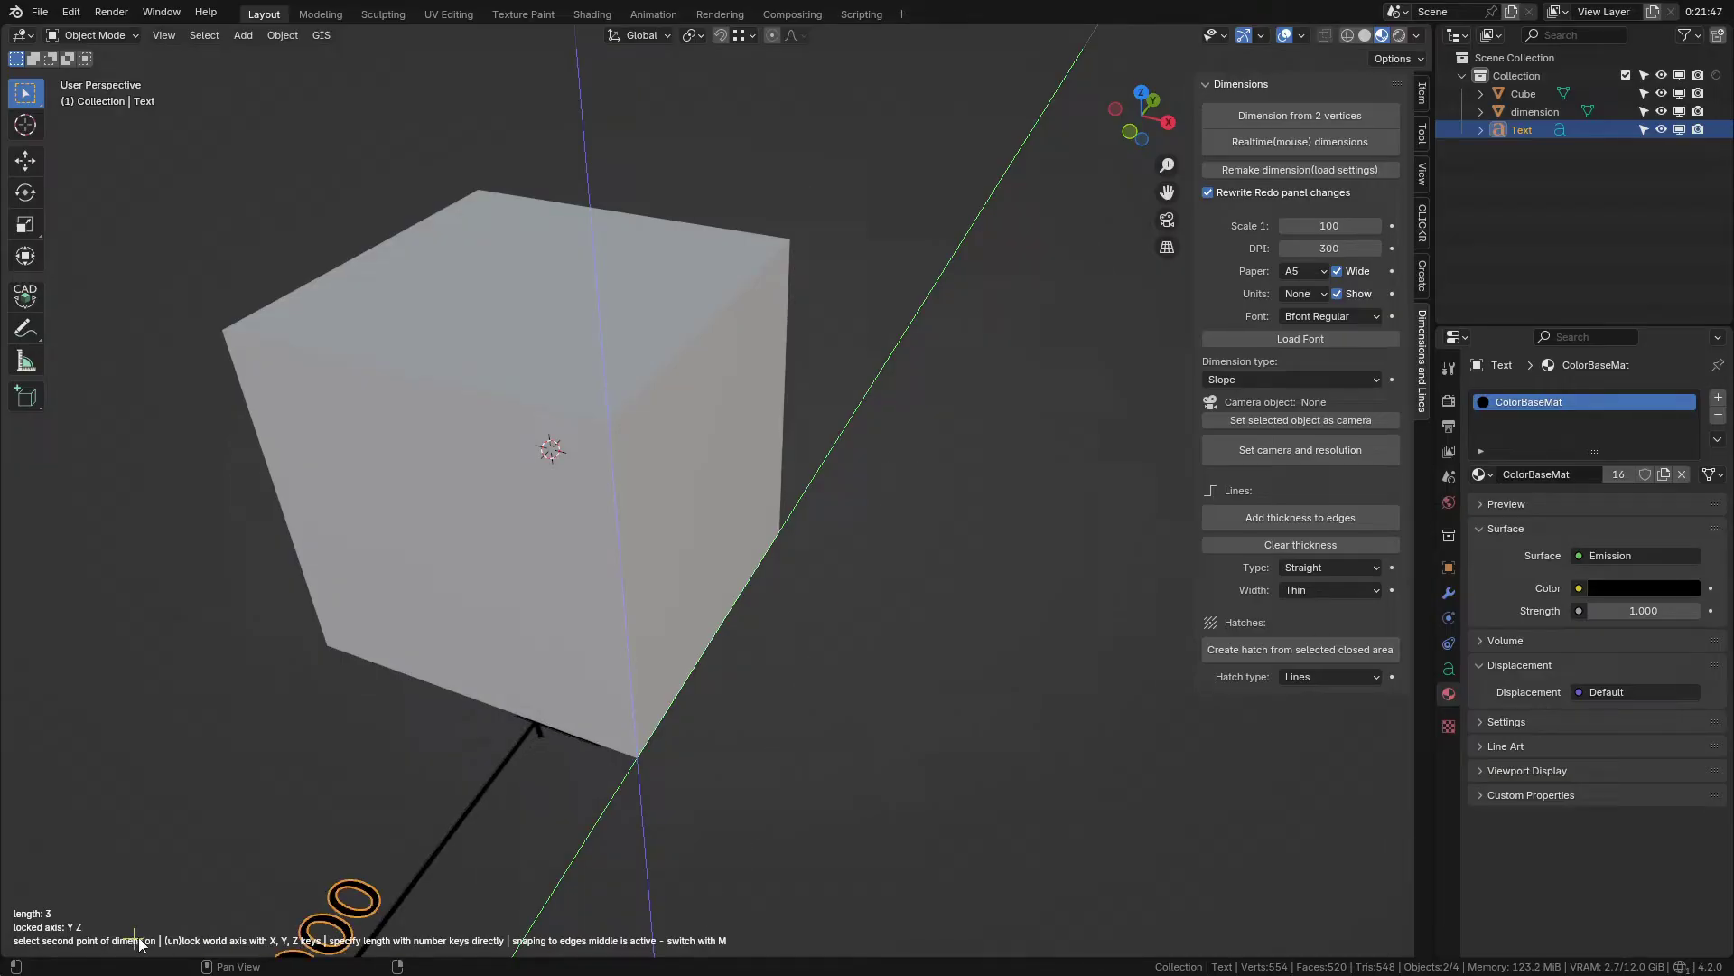
- Place the 3.000 dimension beside the cube by confirming its end point and offset
{"action": "left_click", "coordinate": [903, 585]}
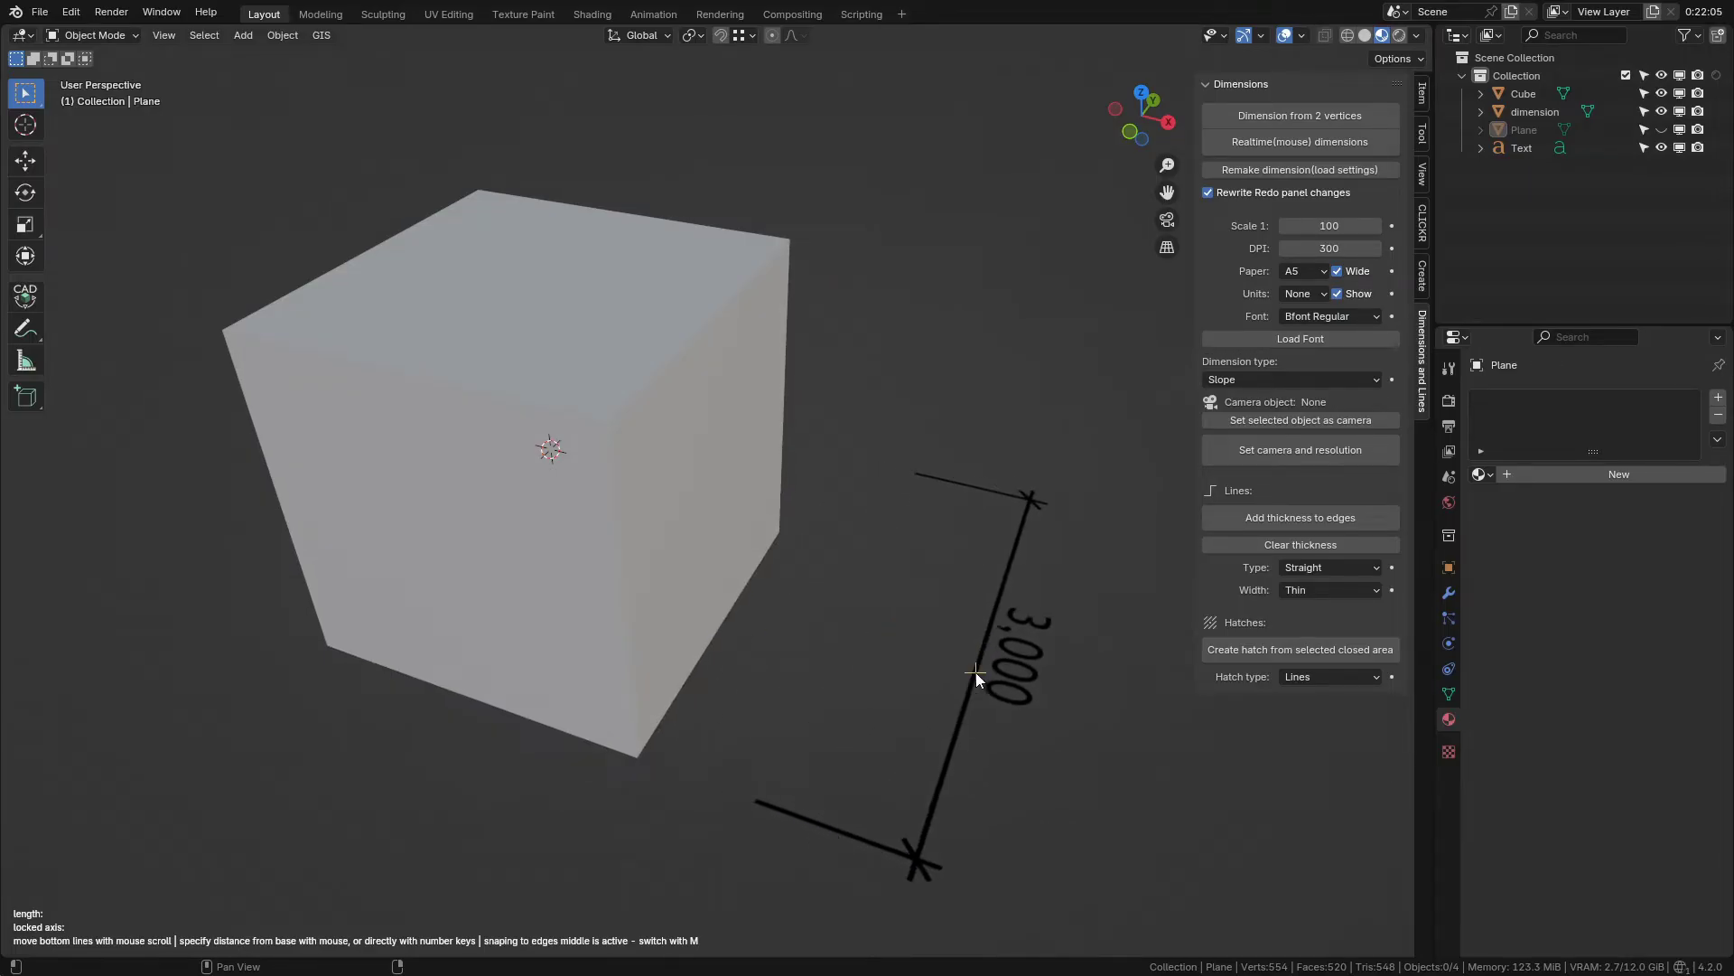
{"action": "left_click", "coordinate": [947, 659]}
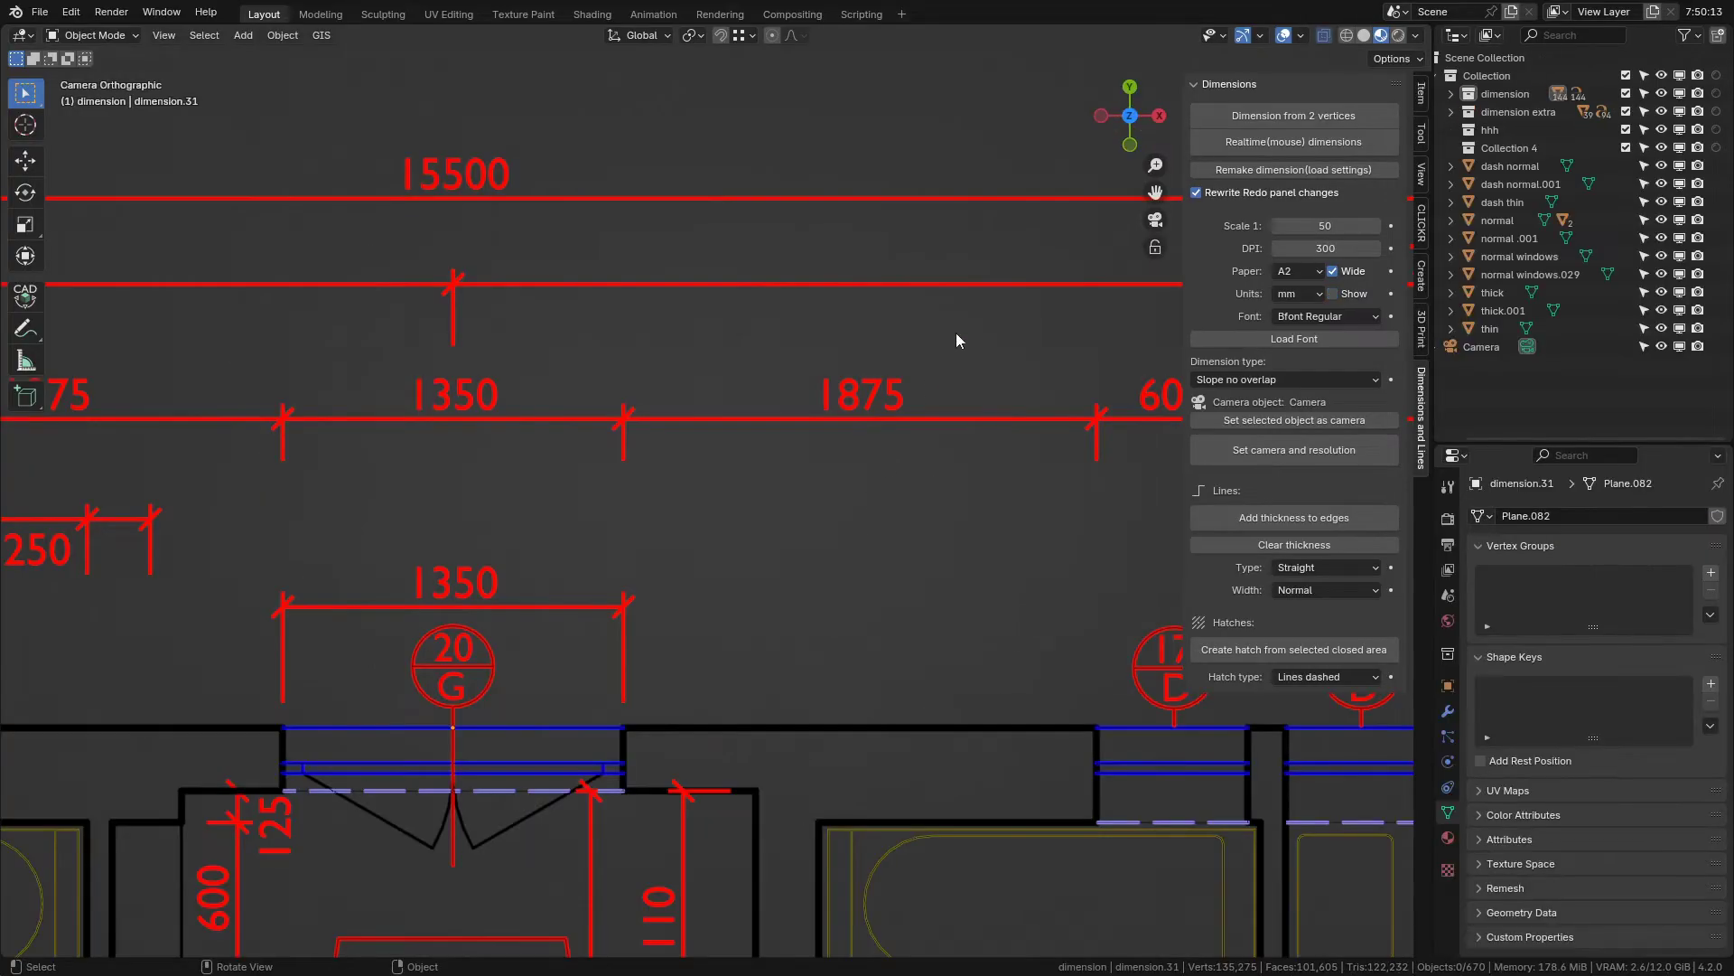
- Remake the lower 1350 dimension with line width 0.047 and bottom tick offset 0.178
{"action": "left_click", "coordinate": [619, 607]}
{"action": "left_click", "coordinate": [1227, 177]}
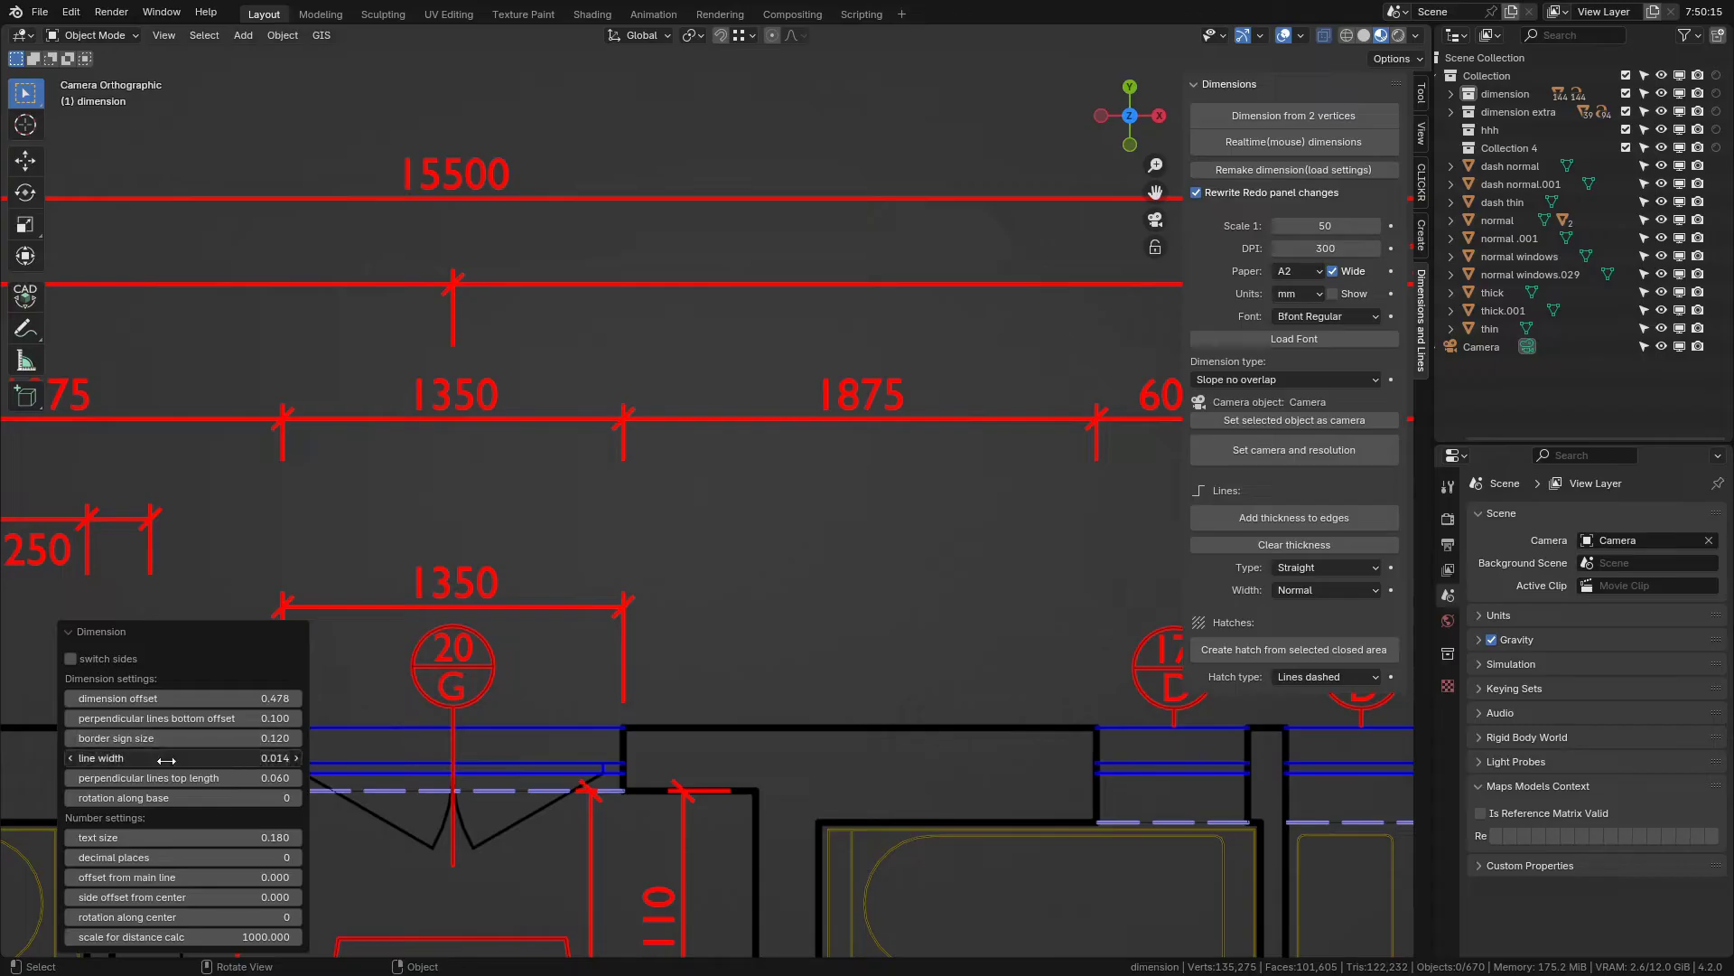
{"action": "left_click_drag", "start_coordinate": [163, 758], "coordinate": [226, 758]}
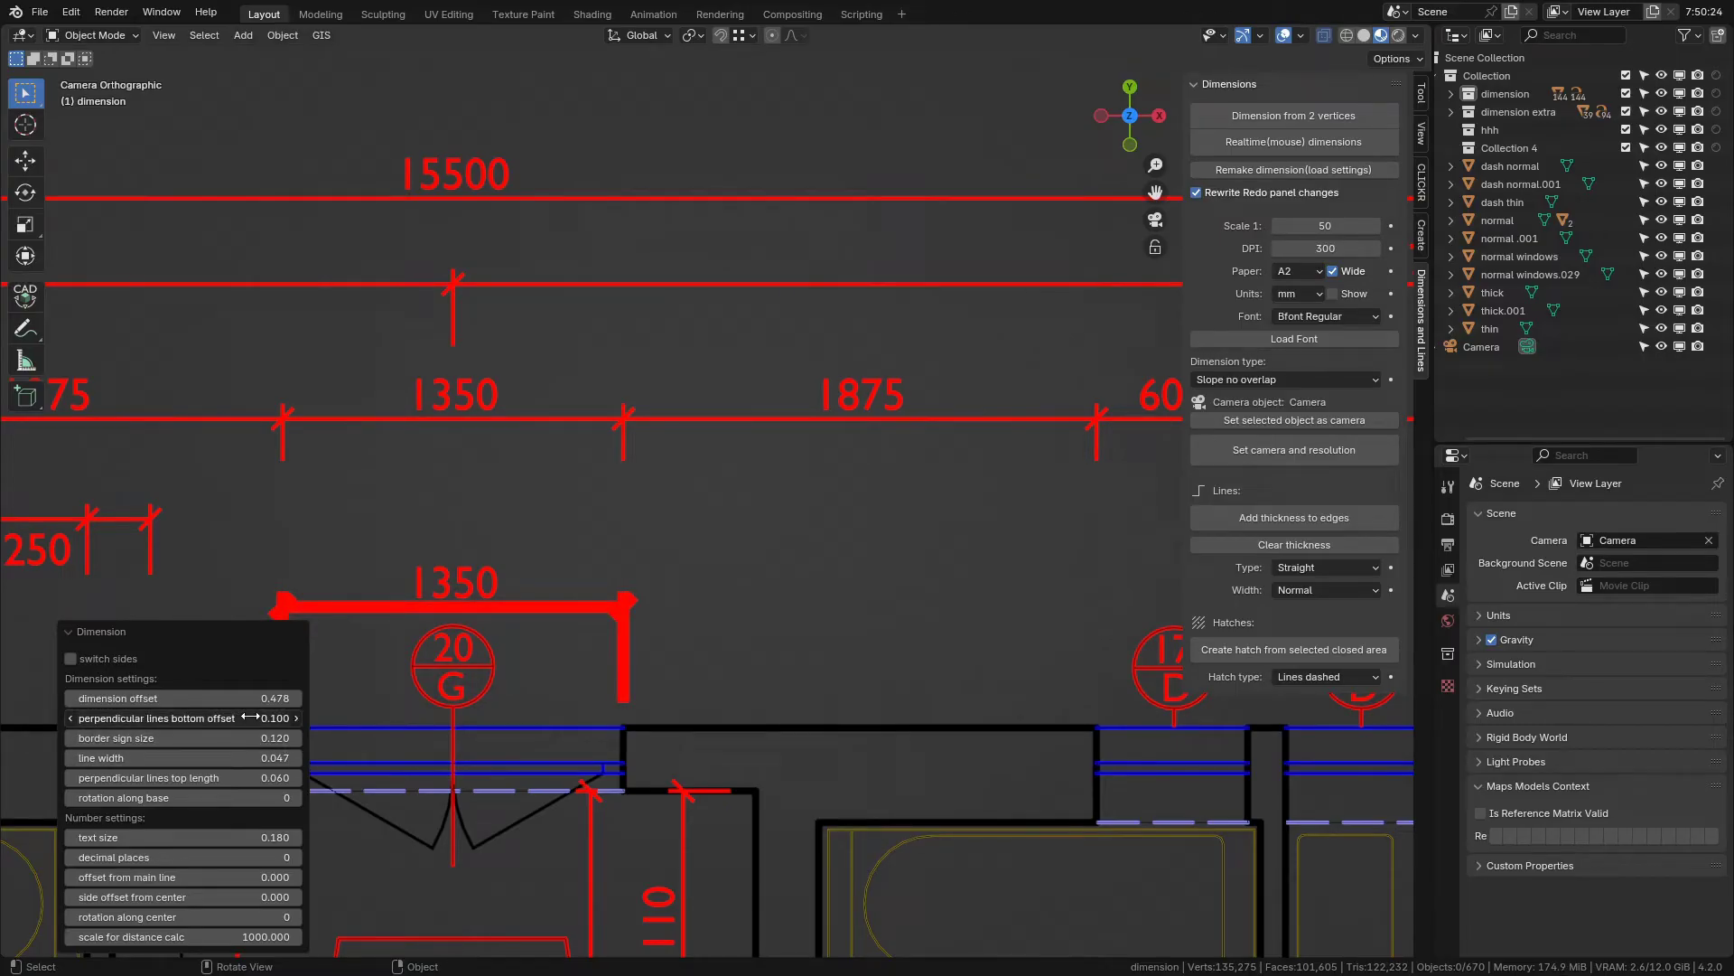
{"action": "left_click_drag", "start_coordinate": [255, 717], "coordinate": [278, 715]}
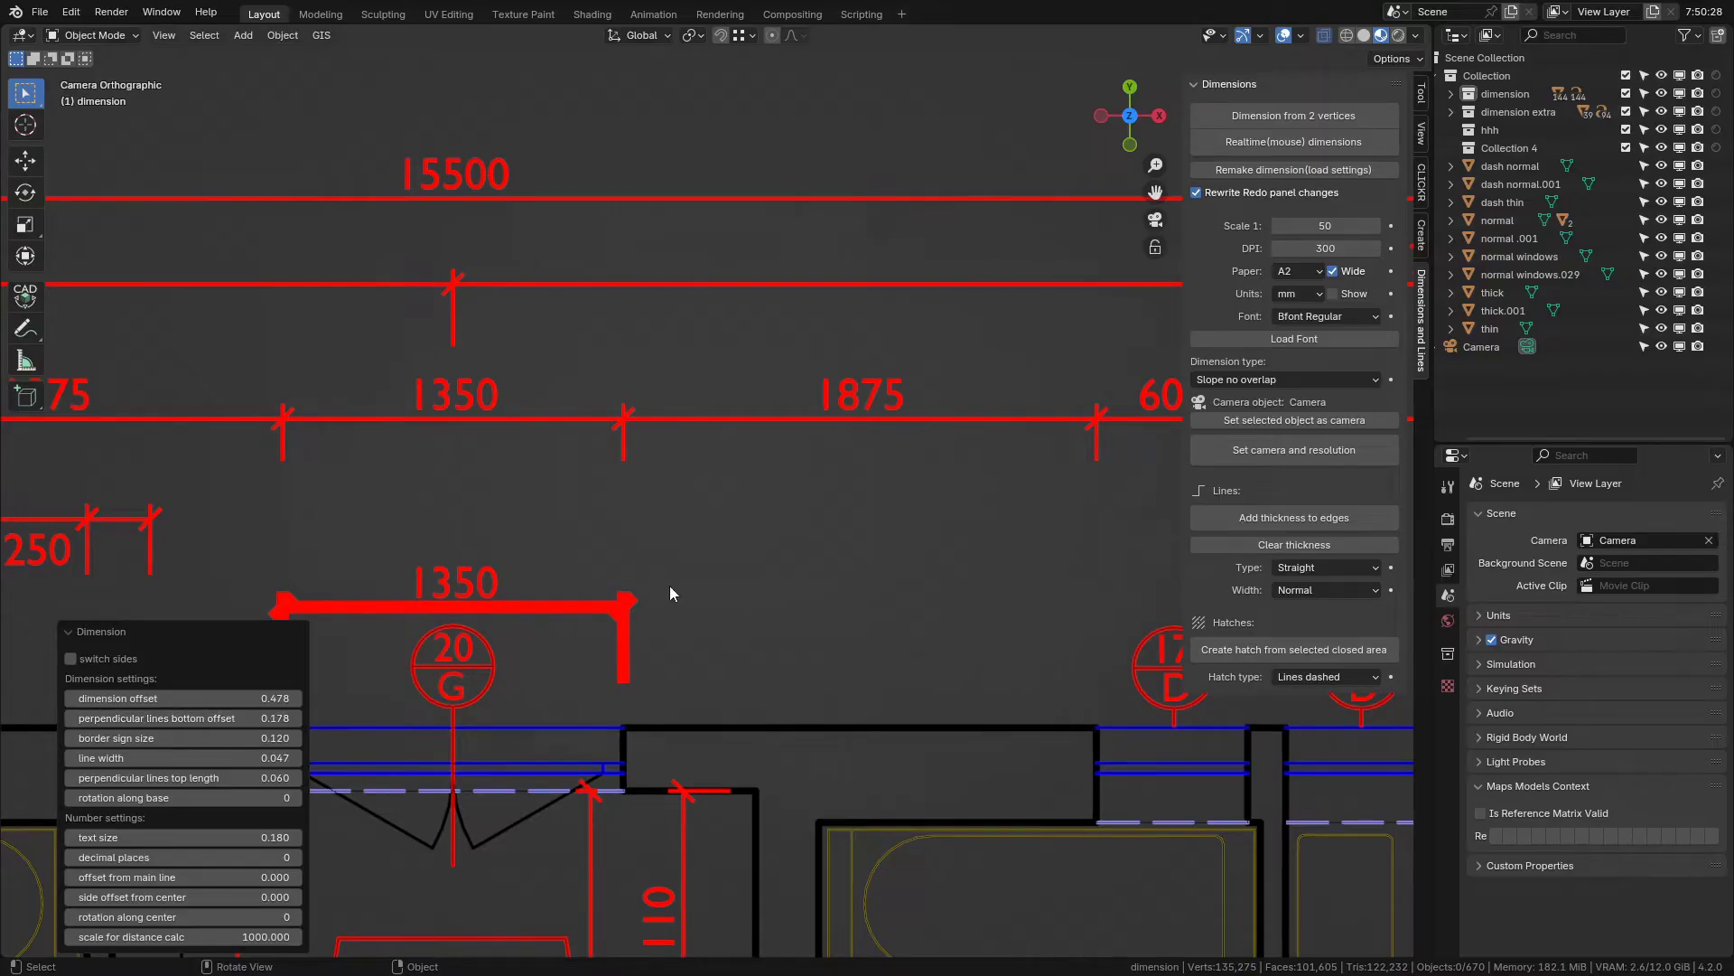
{"action": "left_click", "coordinate": [545, 573]}
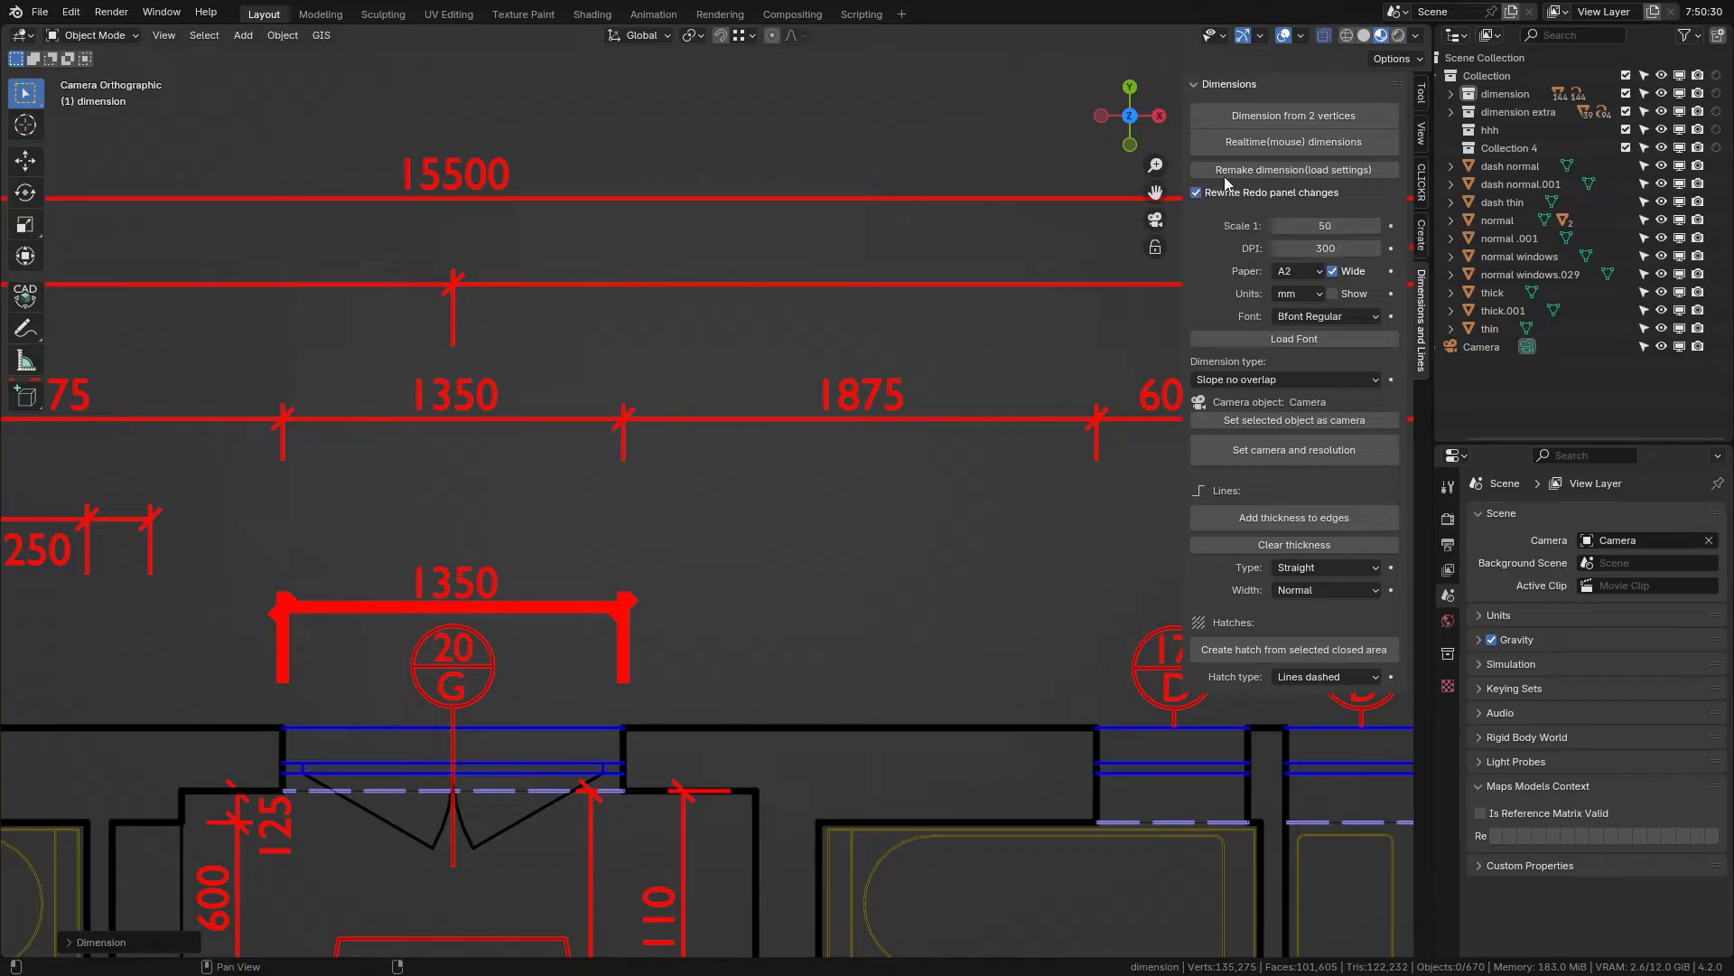
{"action": "left_click", "coordinate": [1260, 145]}
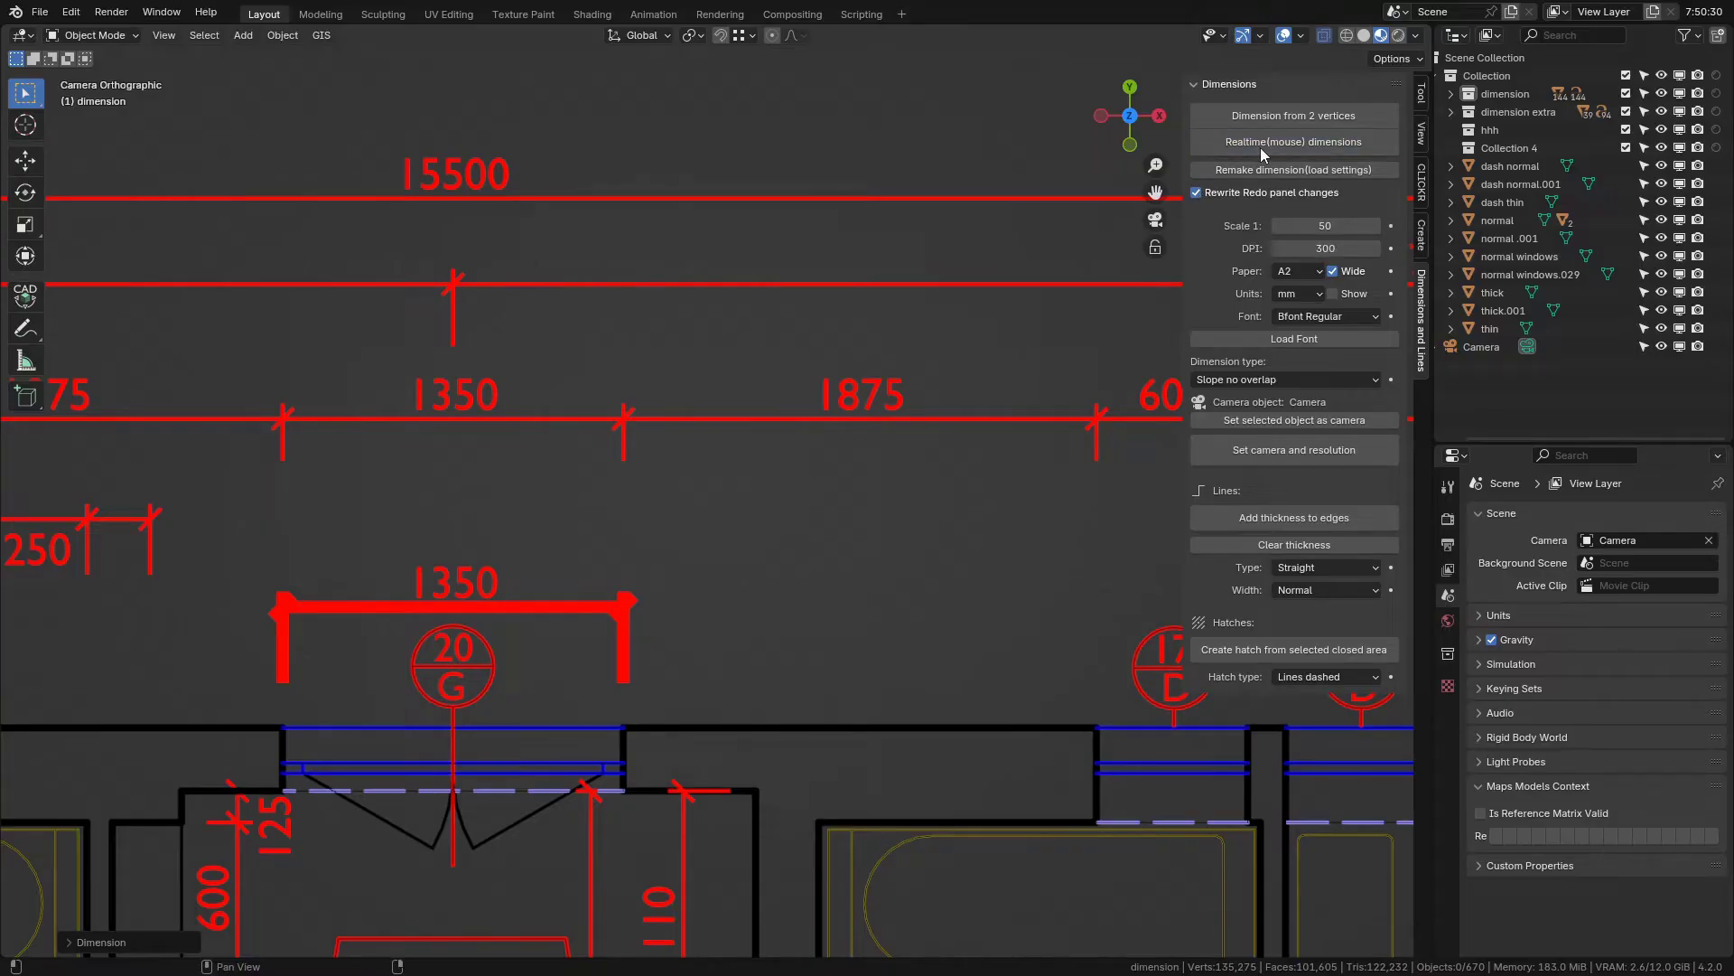
{"action": "left_click", "coordinate": [983, 589]}
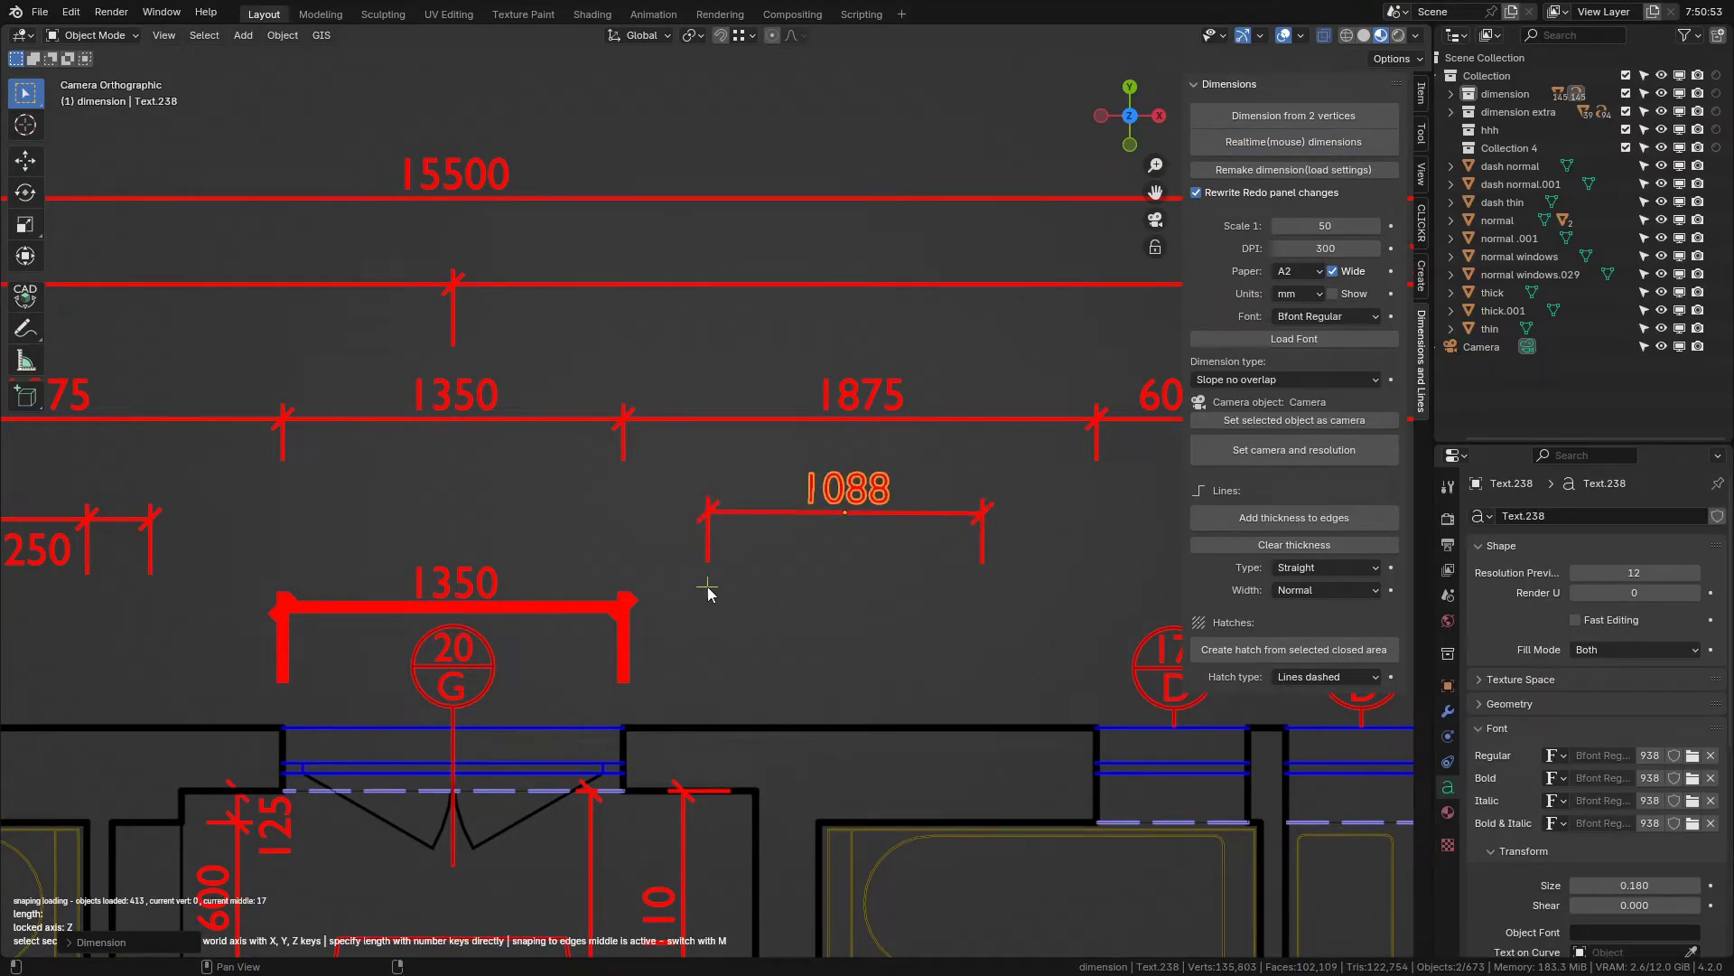
{"action": "key", "text": "Escape"}
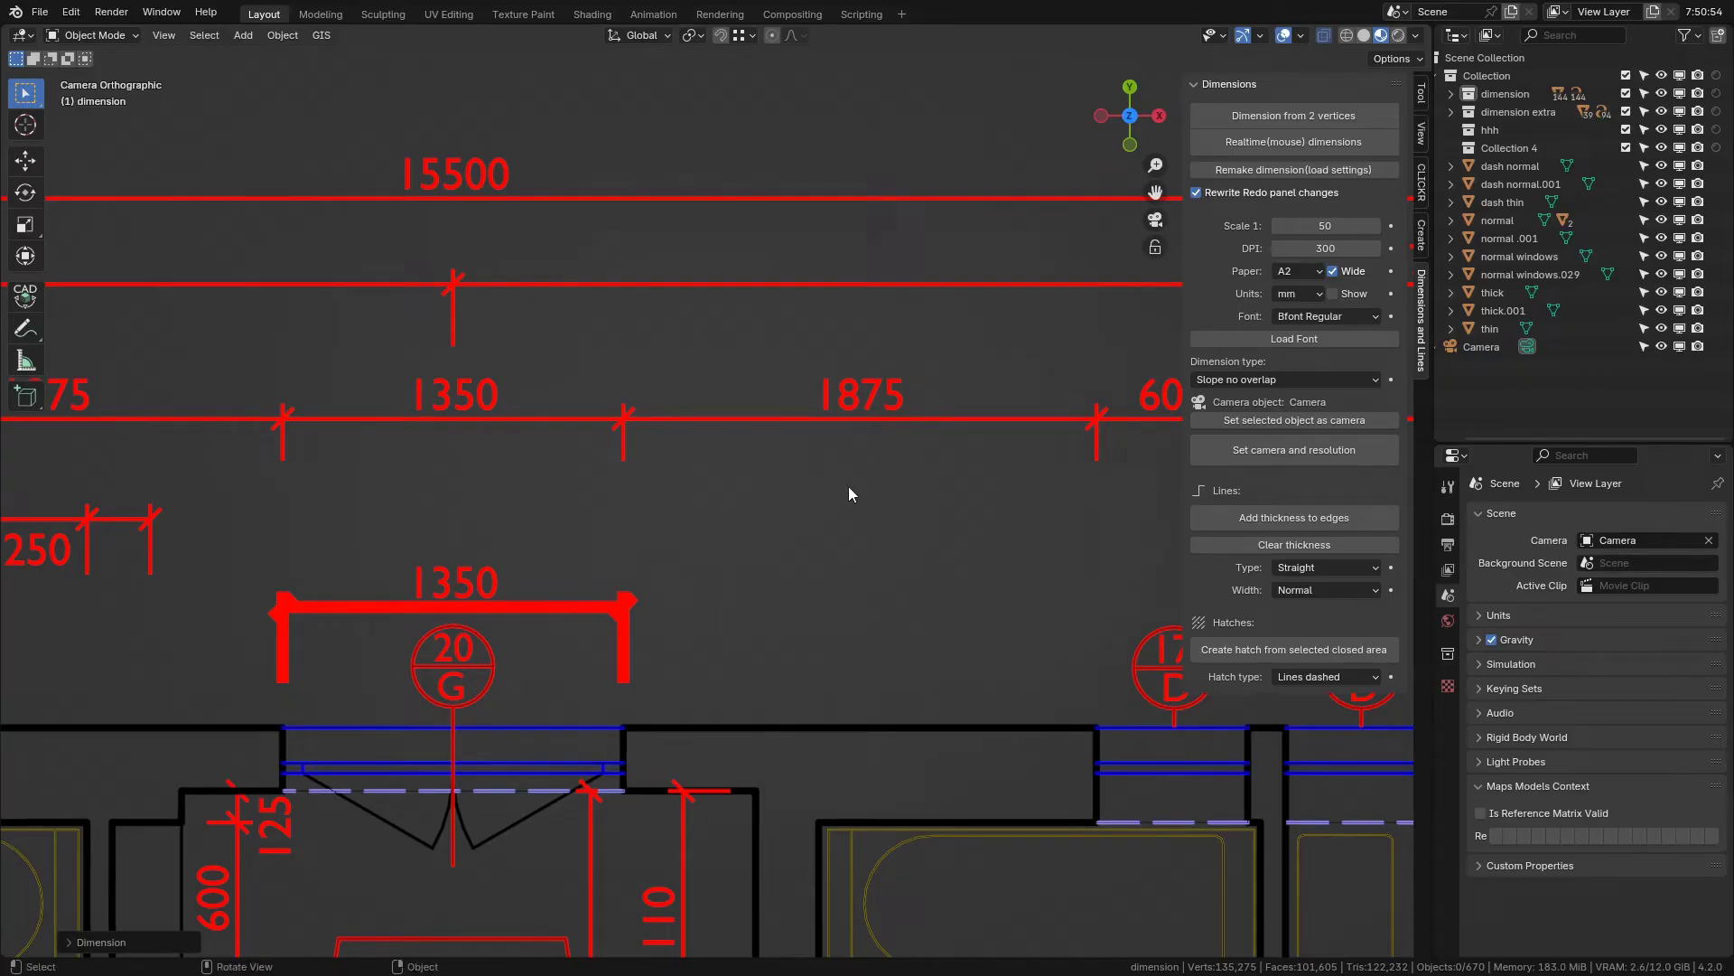
{"action": "left_click", "coordinate": [1196, 192]}
{"action": "left_click", "coordinate": [623, 612]}
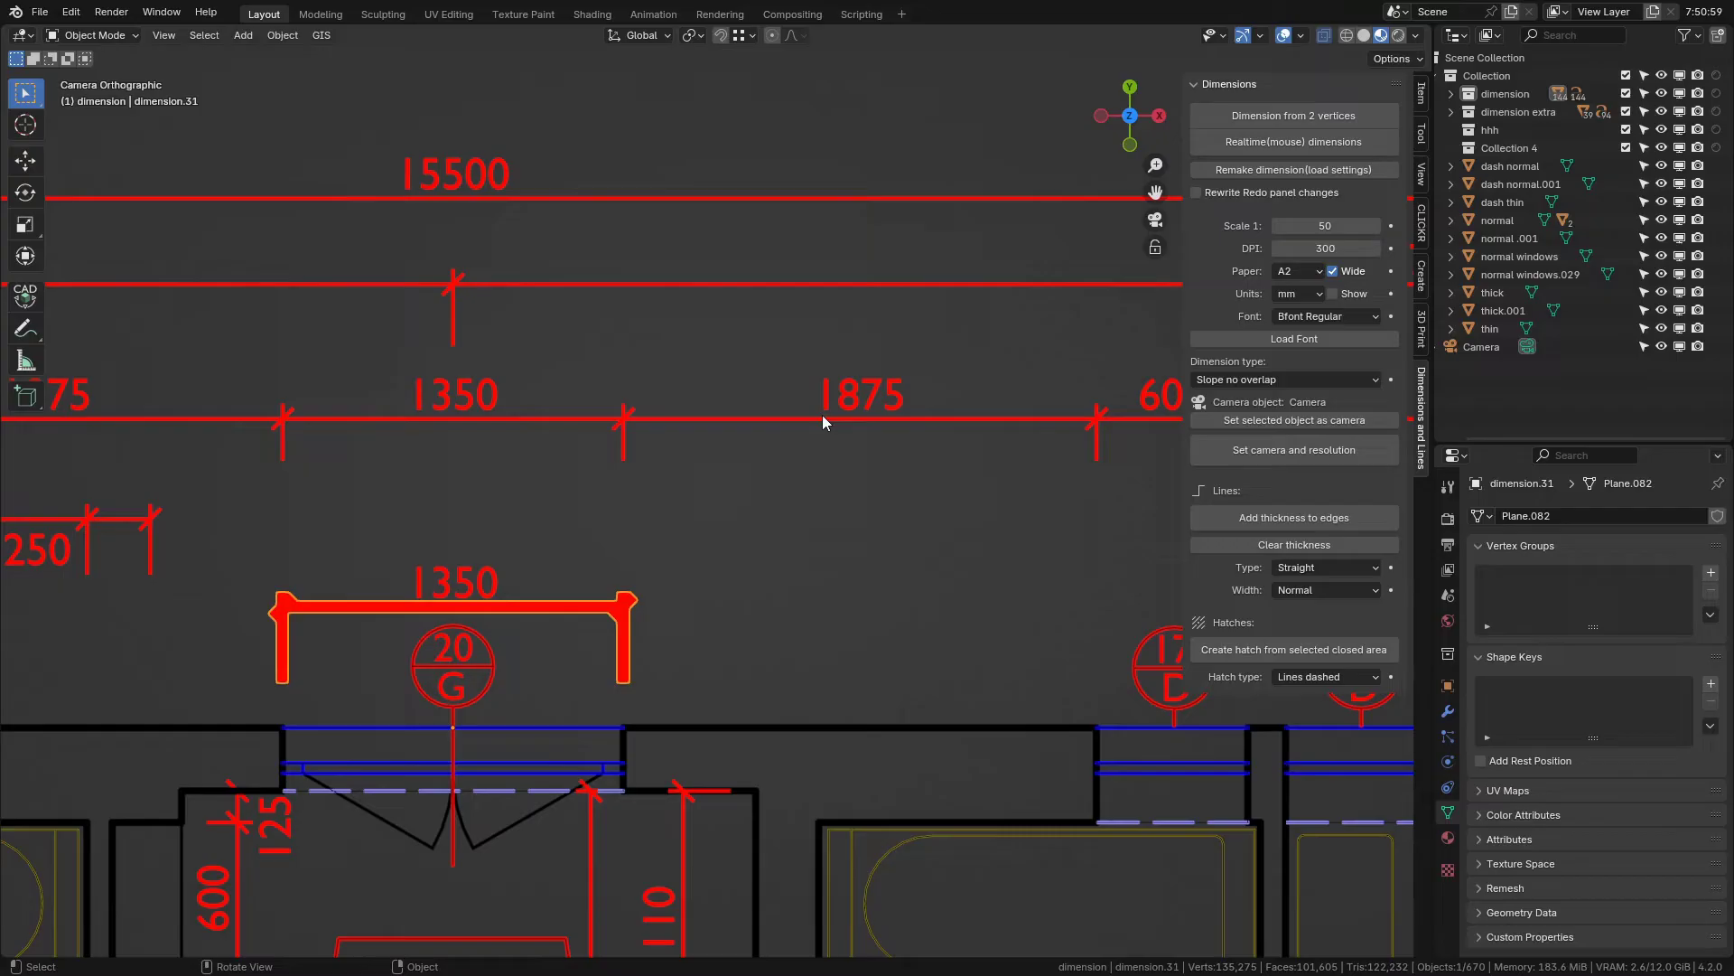
{"action": "left_click", "coordinate": [1249, 171]}
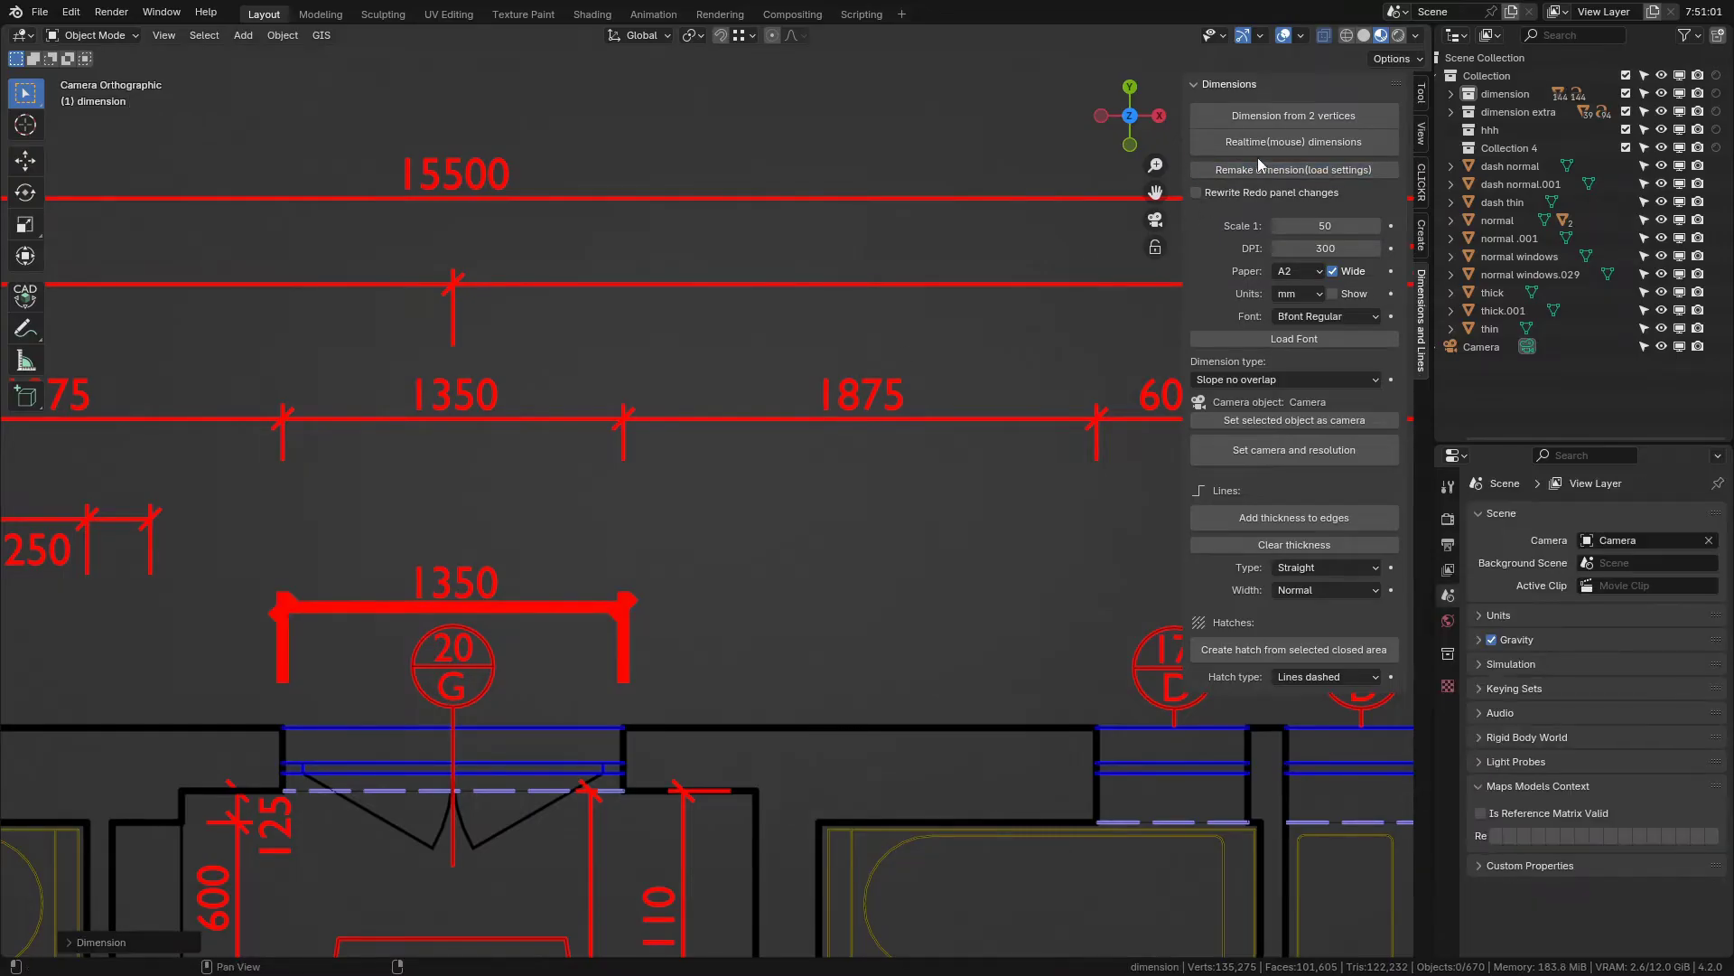
{"action": "left_click", "coordinate": [1265, 144]}
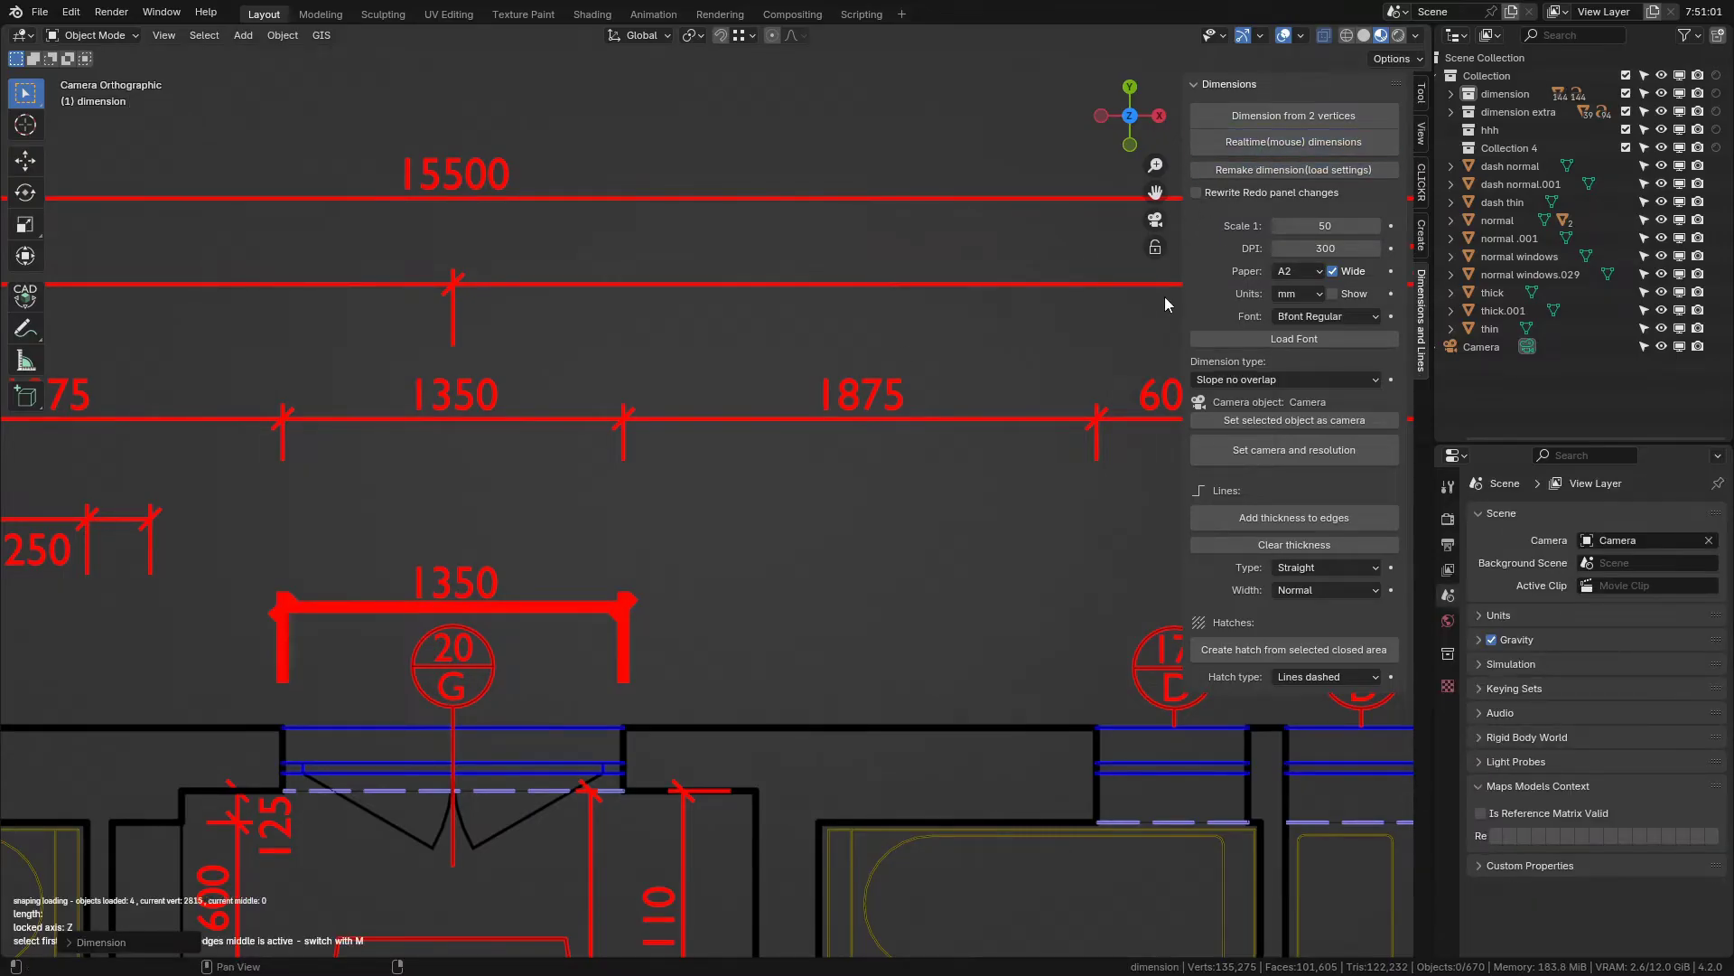
{"action": "left_click", "coordinate": [1030, 593]}
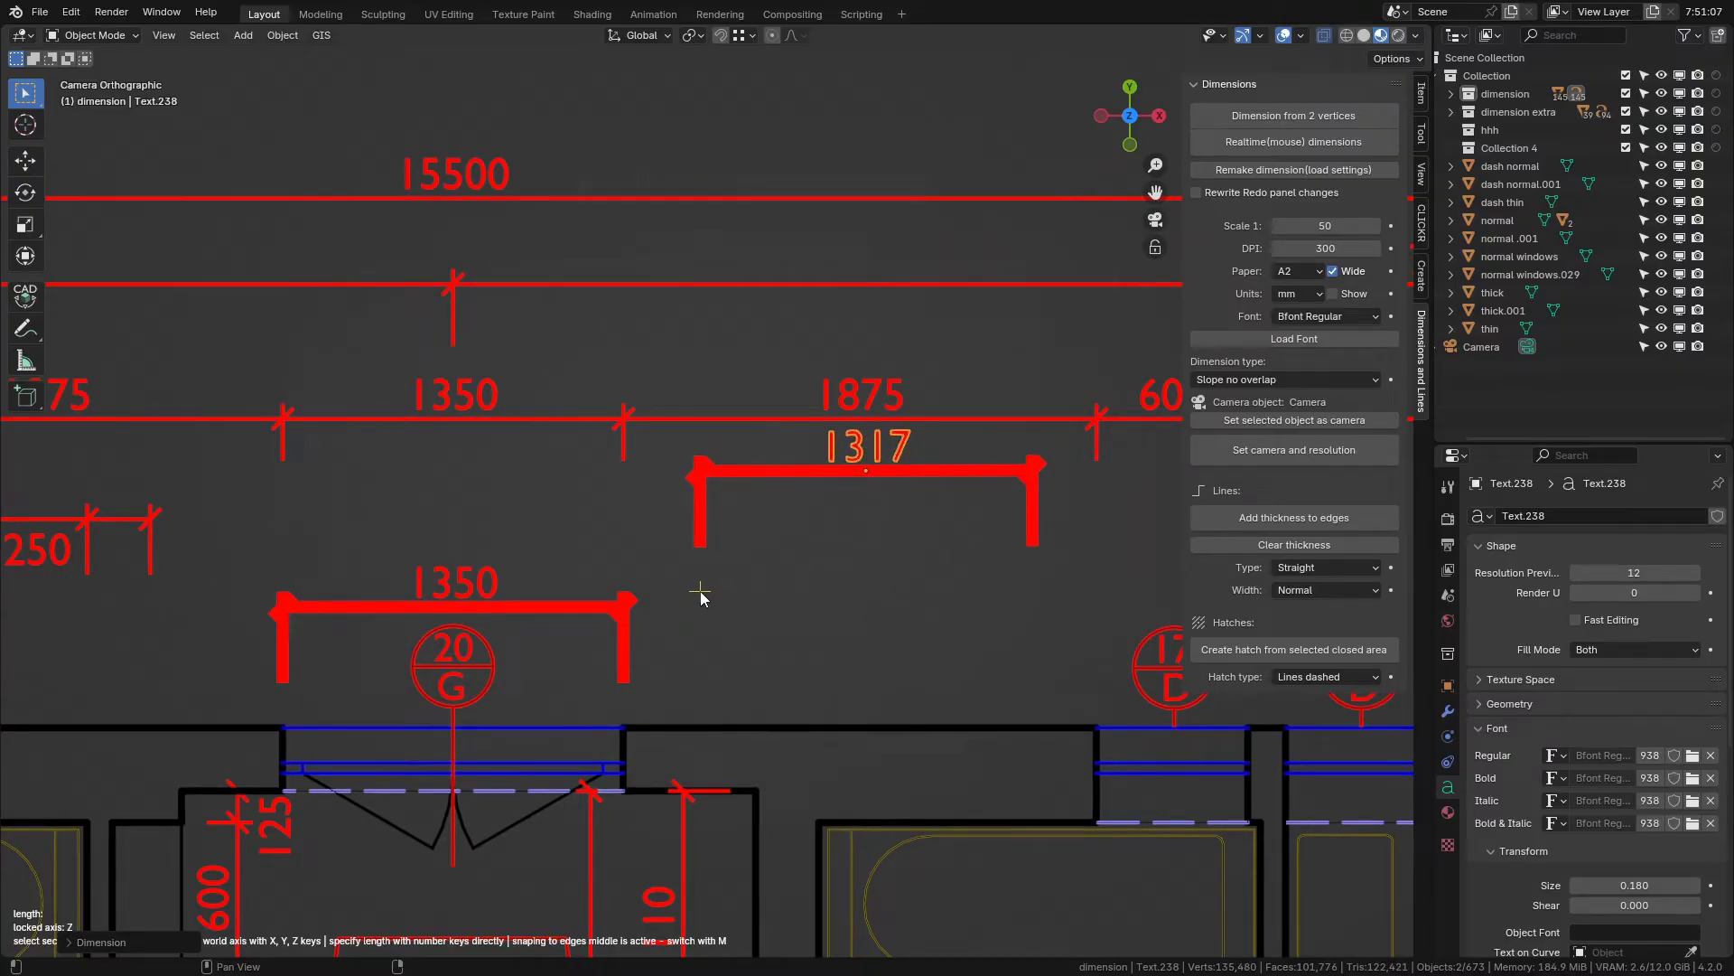
{"action": "key", "text": "Escape"}
{"action": "left_click", "coordinate": [1197, 193]}
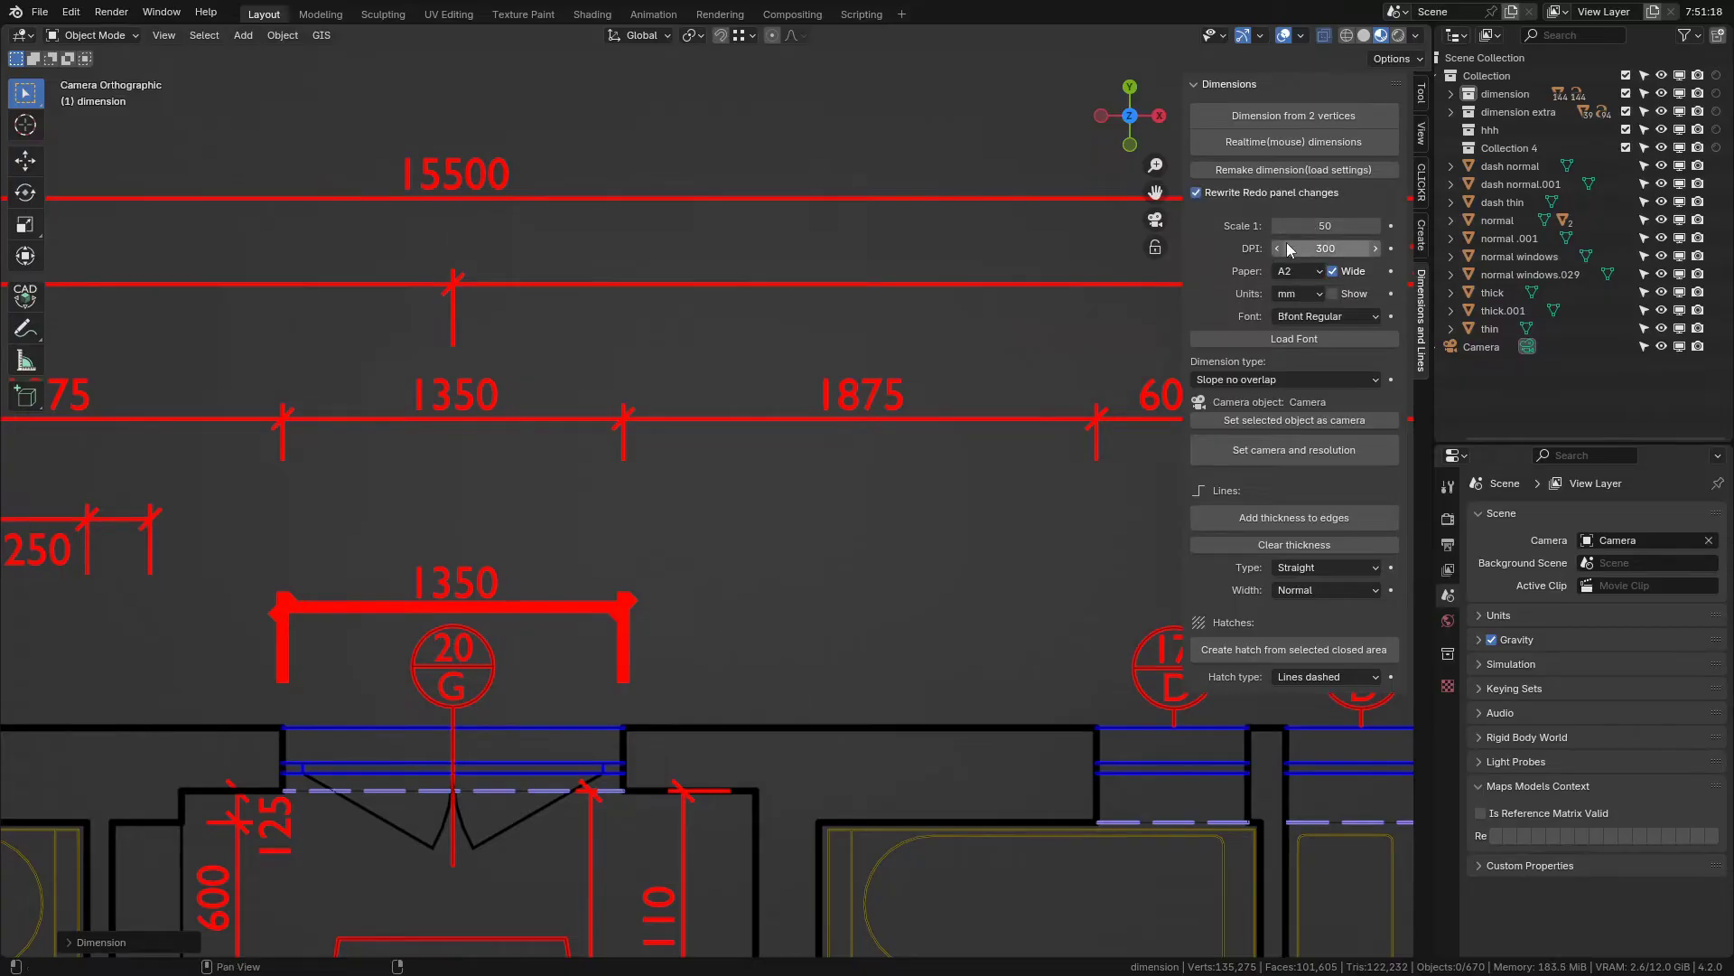
- Set the camera's paper to A1 and scale to 1:100, then fit camera and resolution
{"action": "scroll", "coordinate": [865, 426], "scroll_direction": "down", "scroll_amount": 10}
{"action": "scroll", "coordinate": [917, 415], "scroll_direction": "down", "scroll_amount": 2}
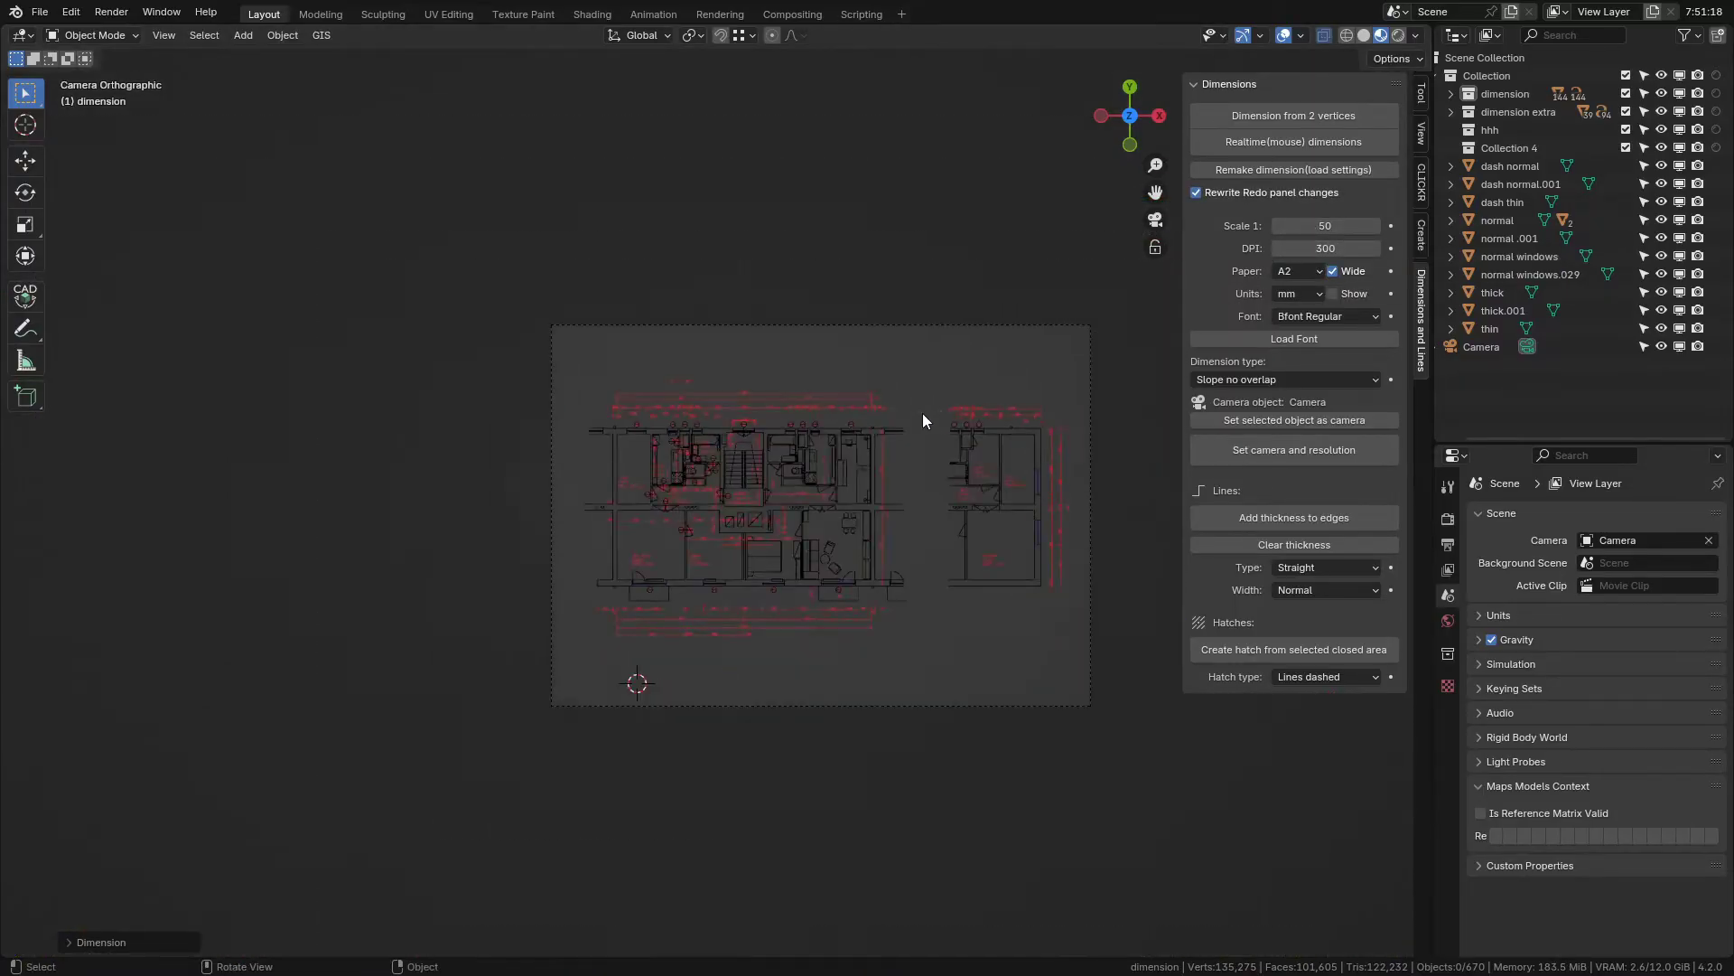
{"action": "scroll", "coordinate": [940, 334], "scroll_direction": "up", "scroll_amount": 1}
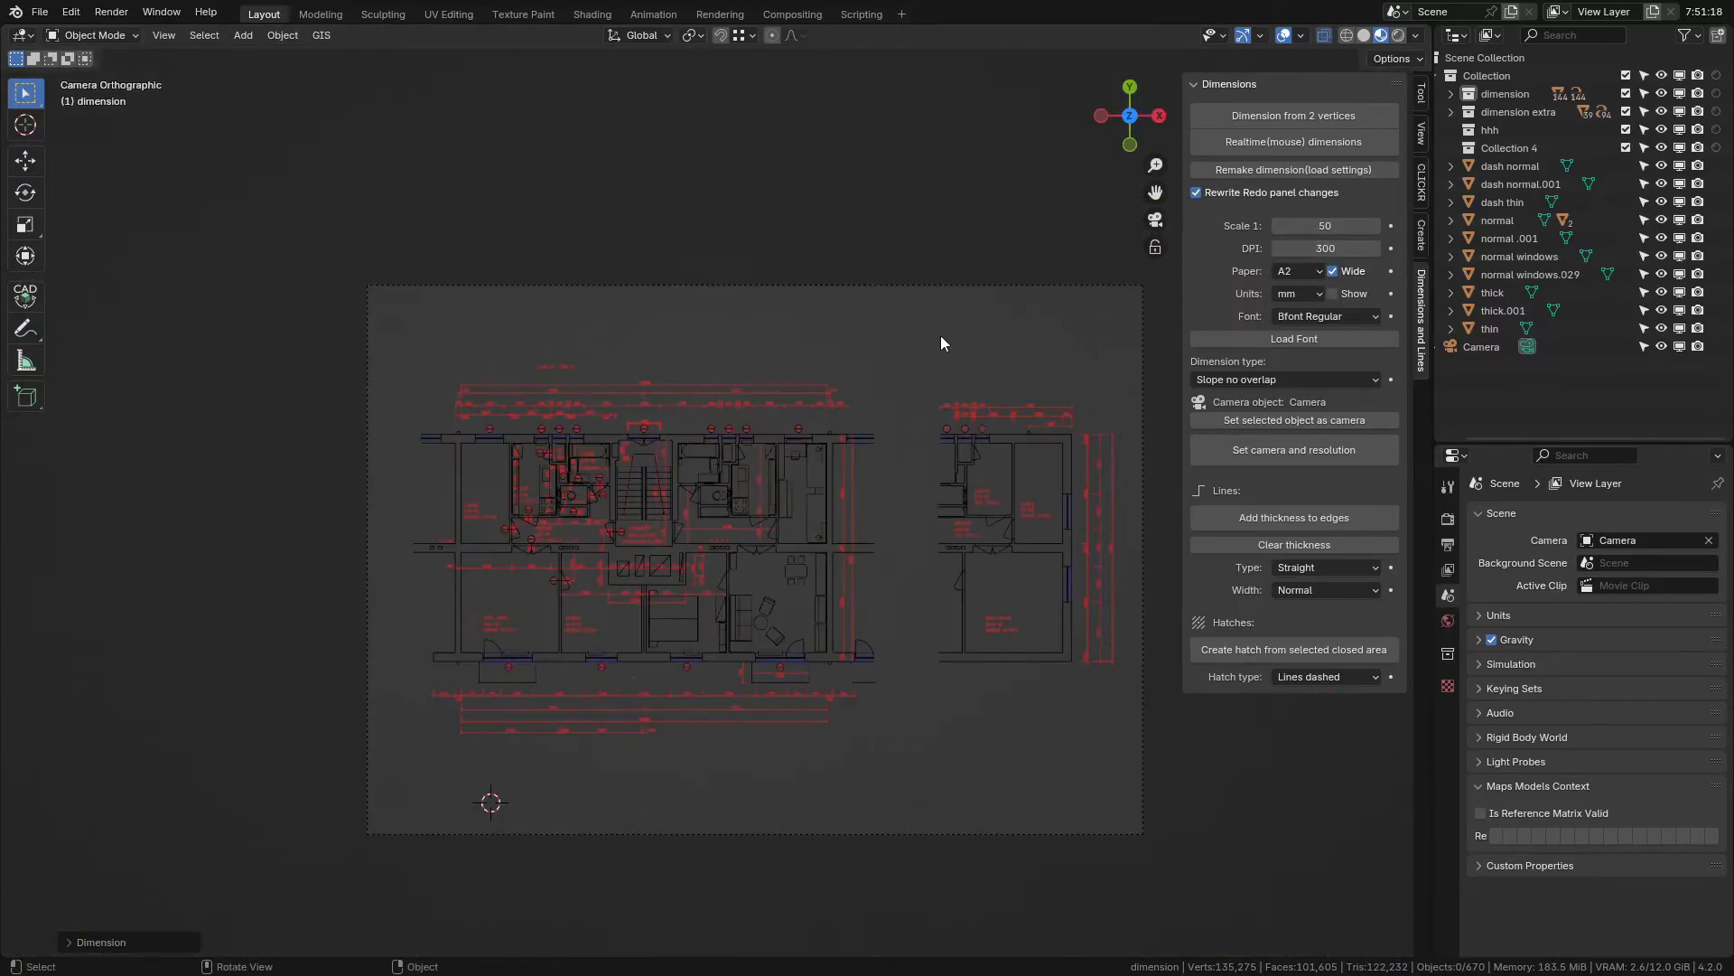
{"action": "left_click", "coordinate": [930, 286]}
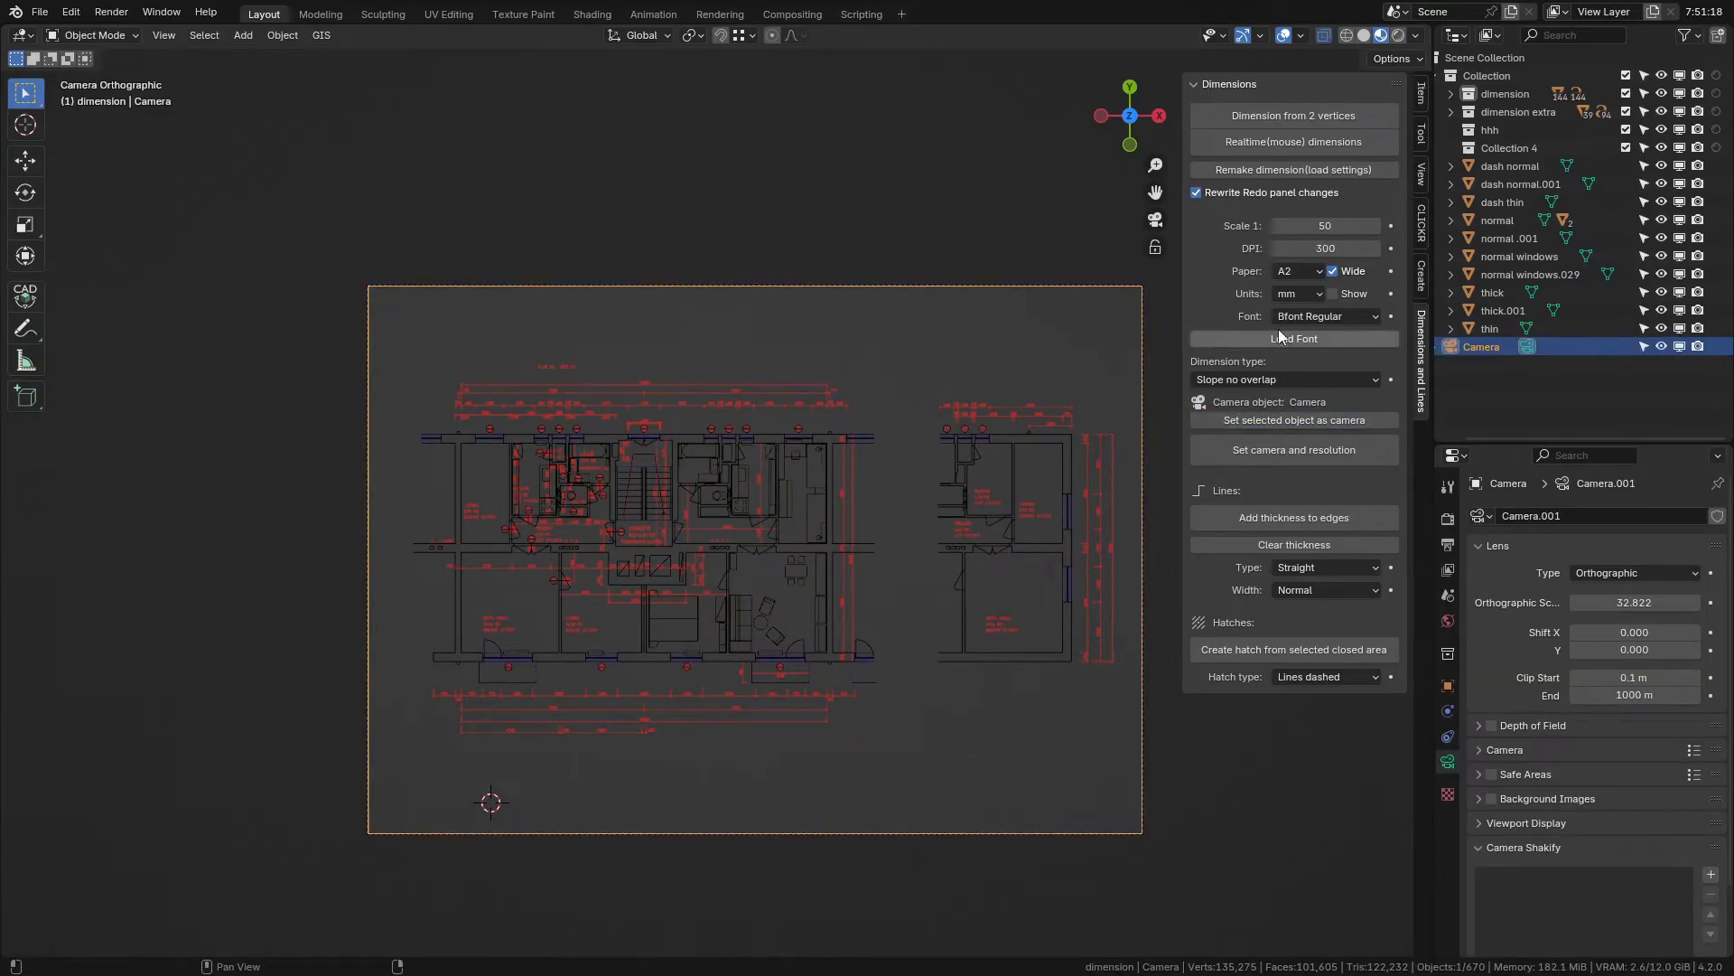
{"action": "left_click", "coordinate": [1298, 272]}
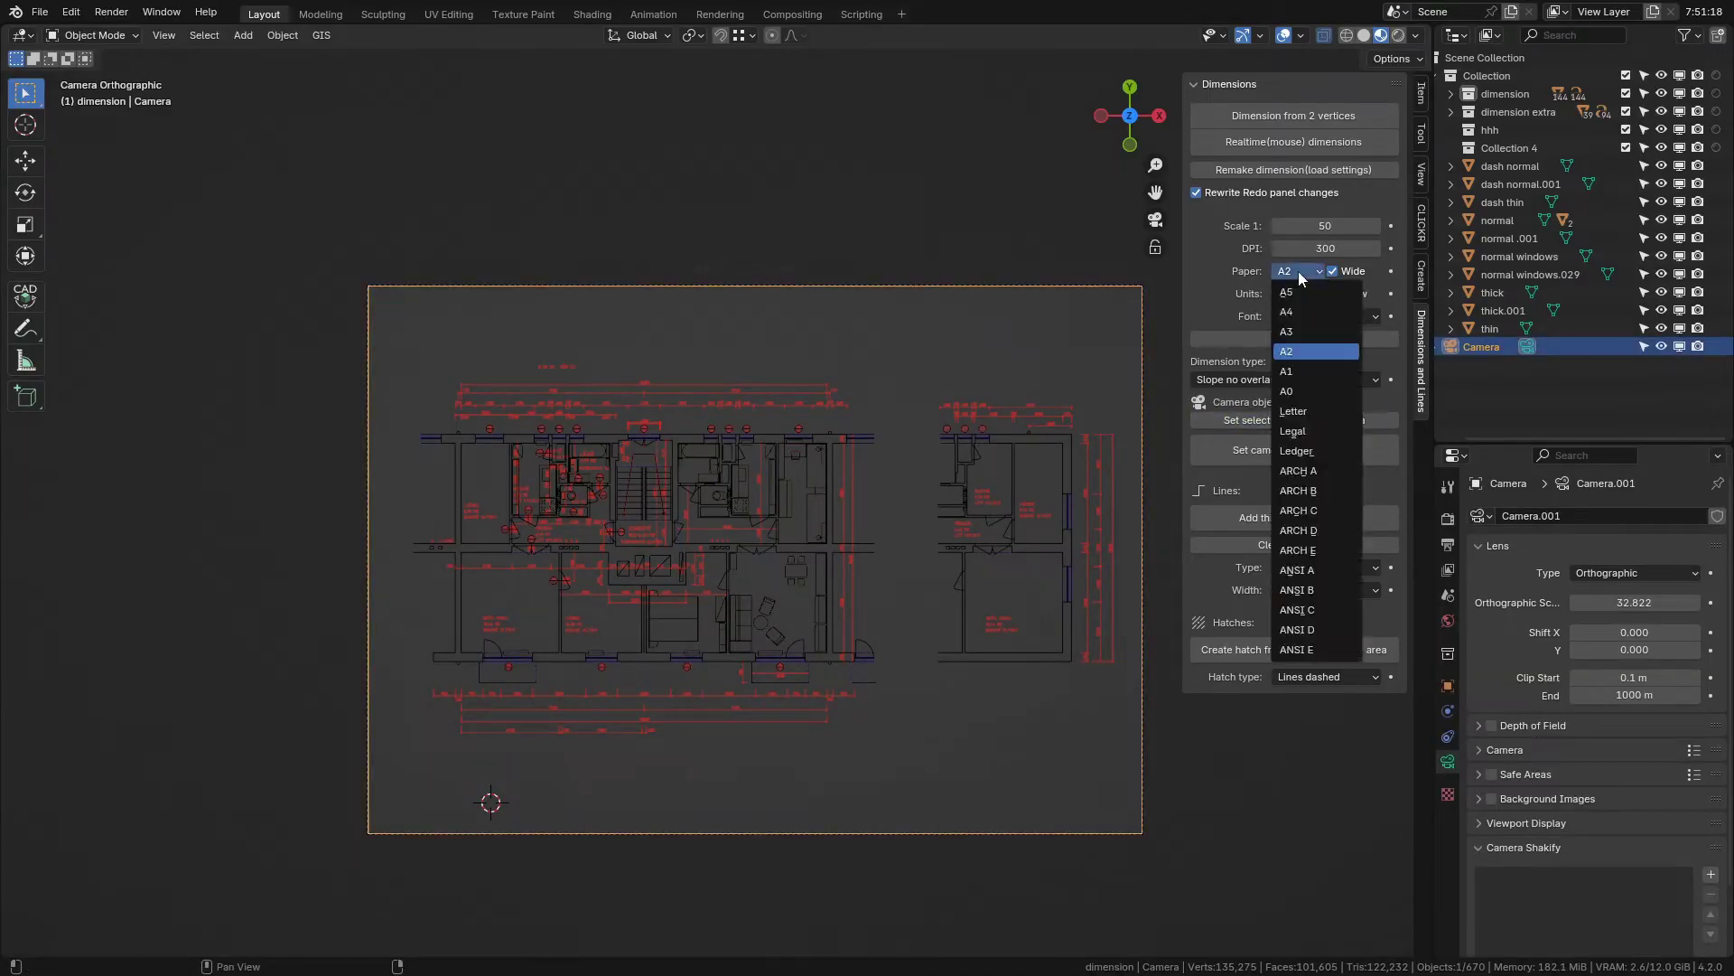
{"action": "left_click", "coordinate": [1292, 371]}
{"action": "left_click", "coordinate": [1319, 228]}
{"action": "type", "text": "100"}
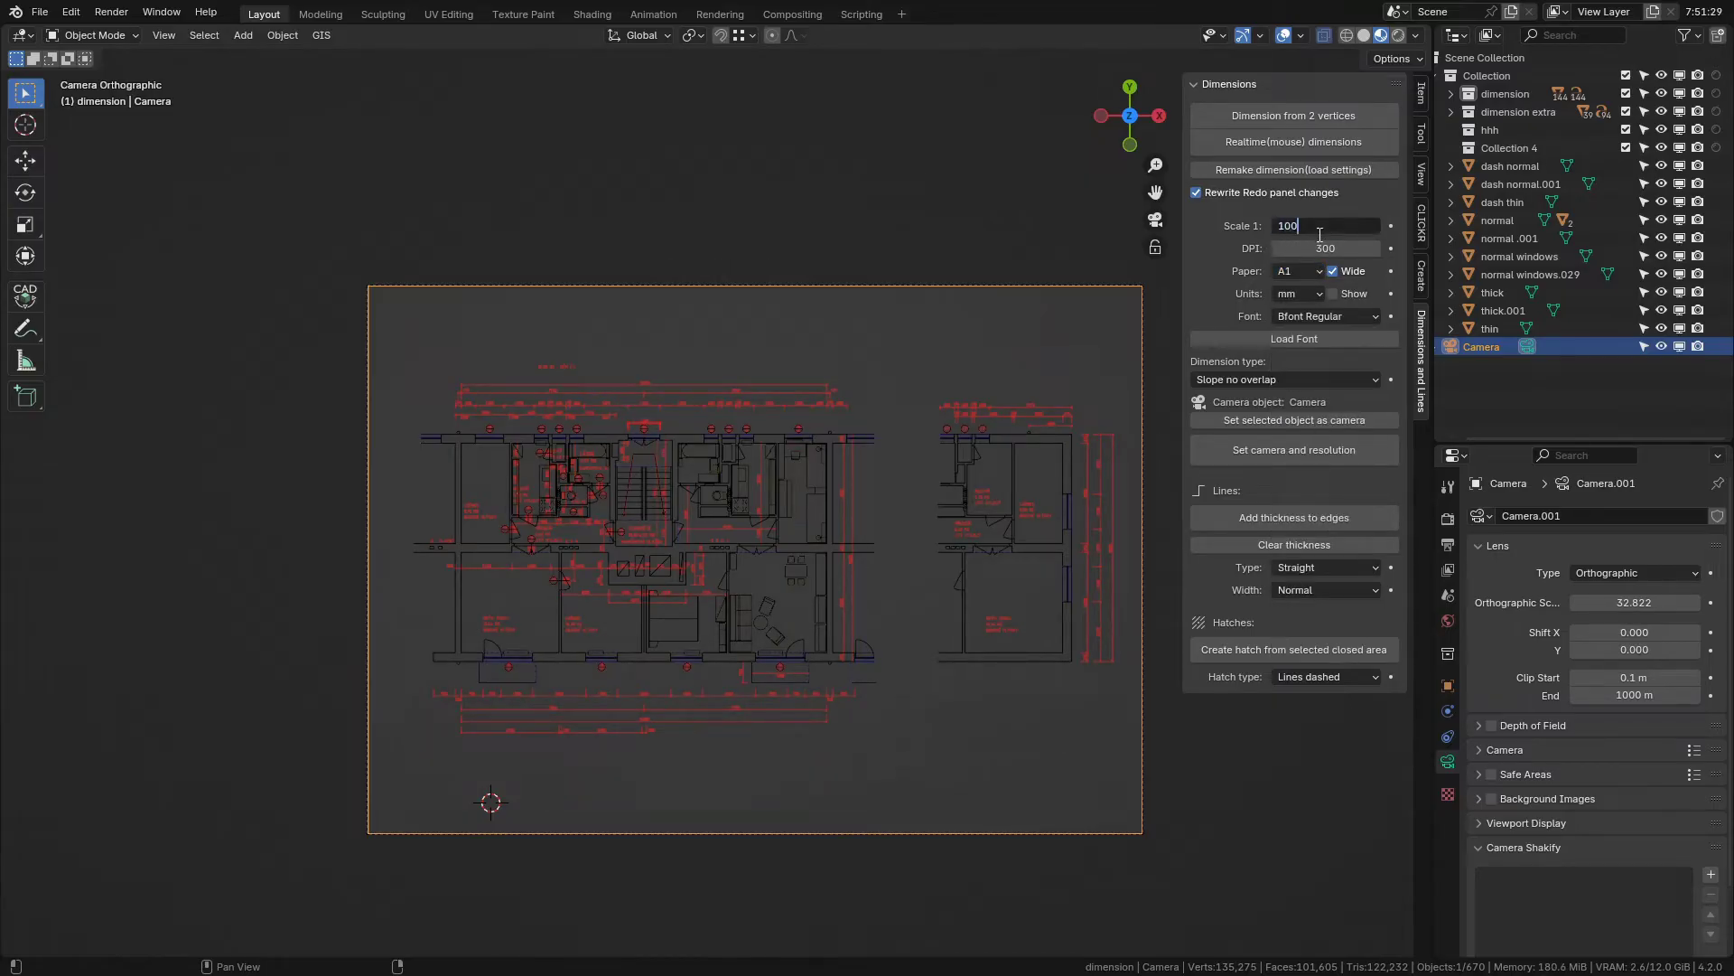
{"action": "key", "text": "Return"}
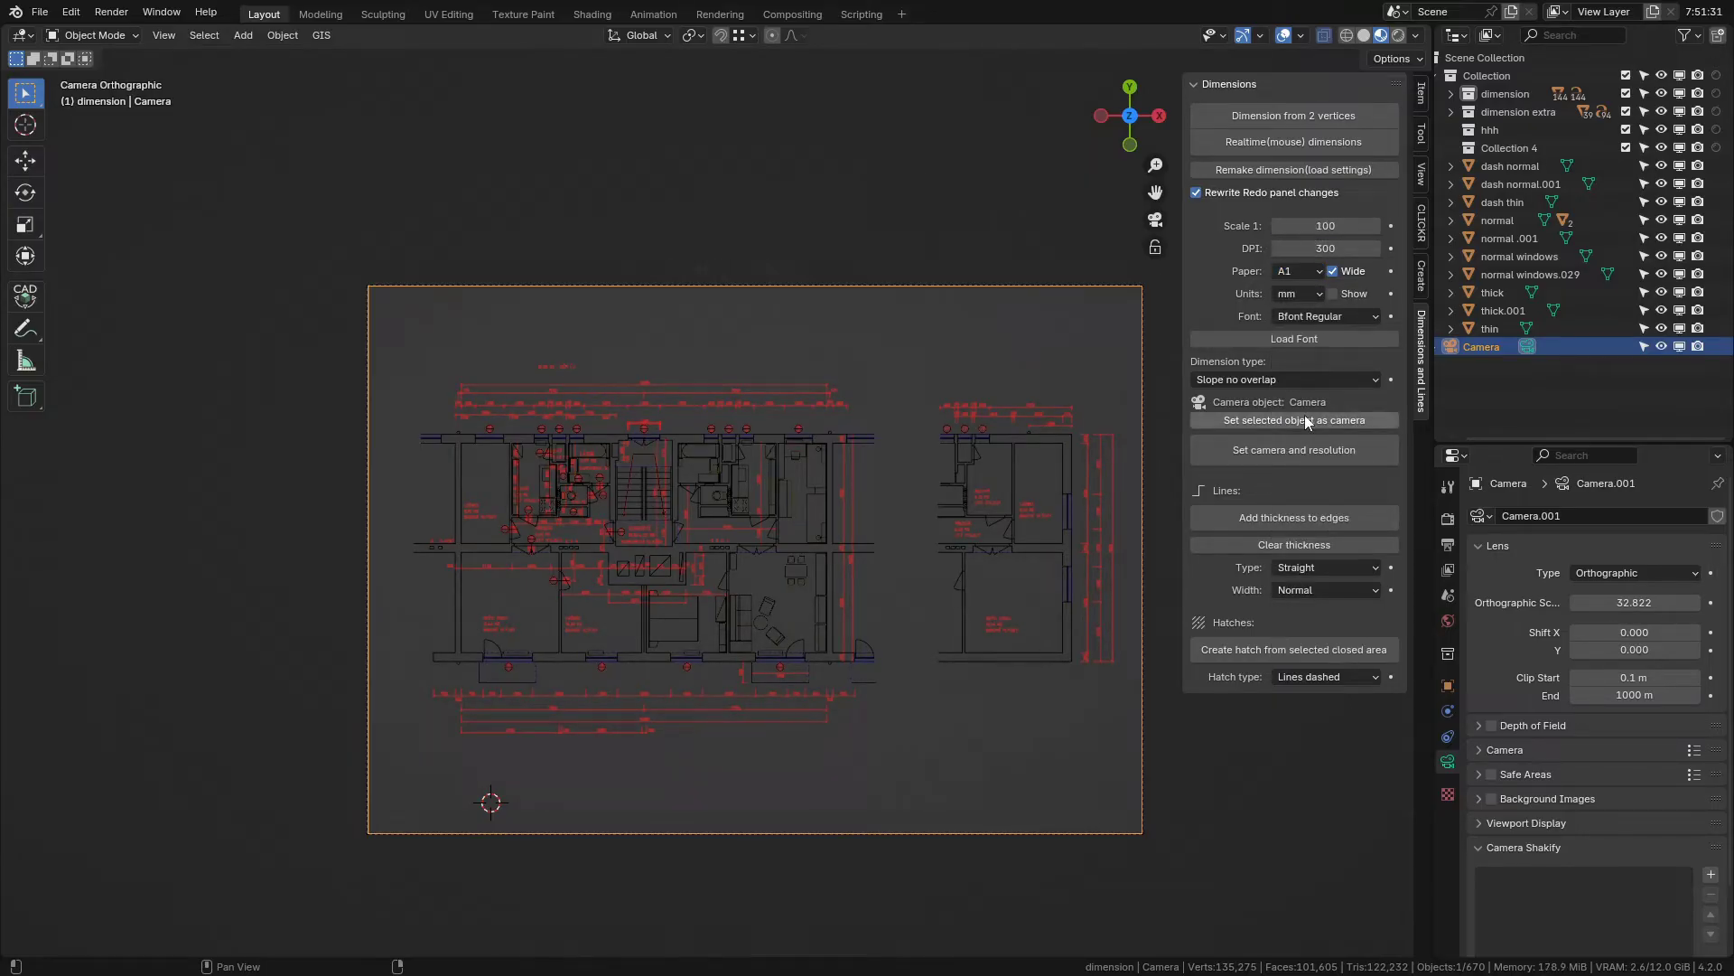
{"action": "left_click", "coordinate": [1303, 442]}
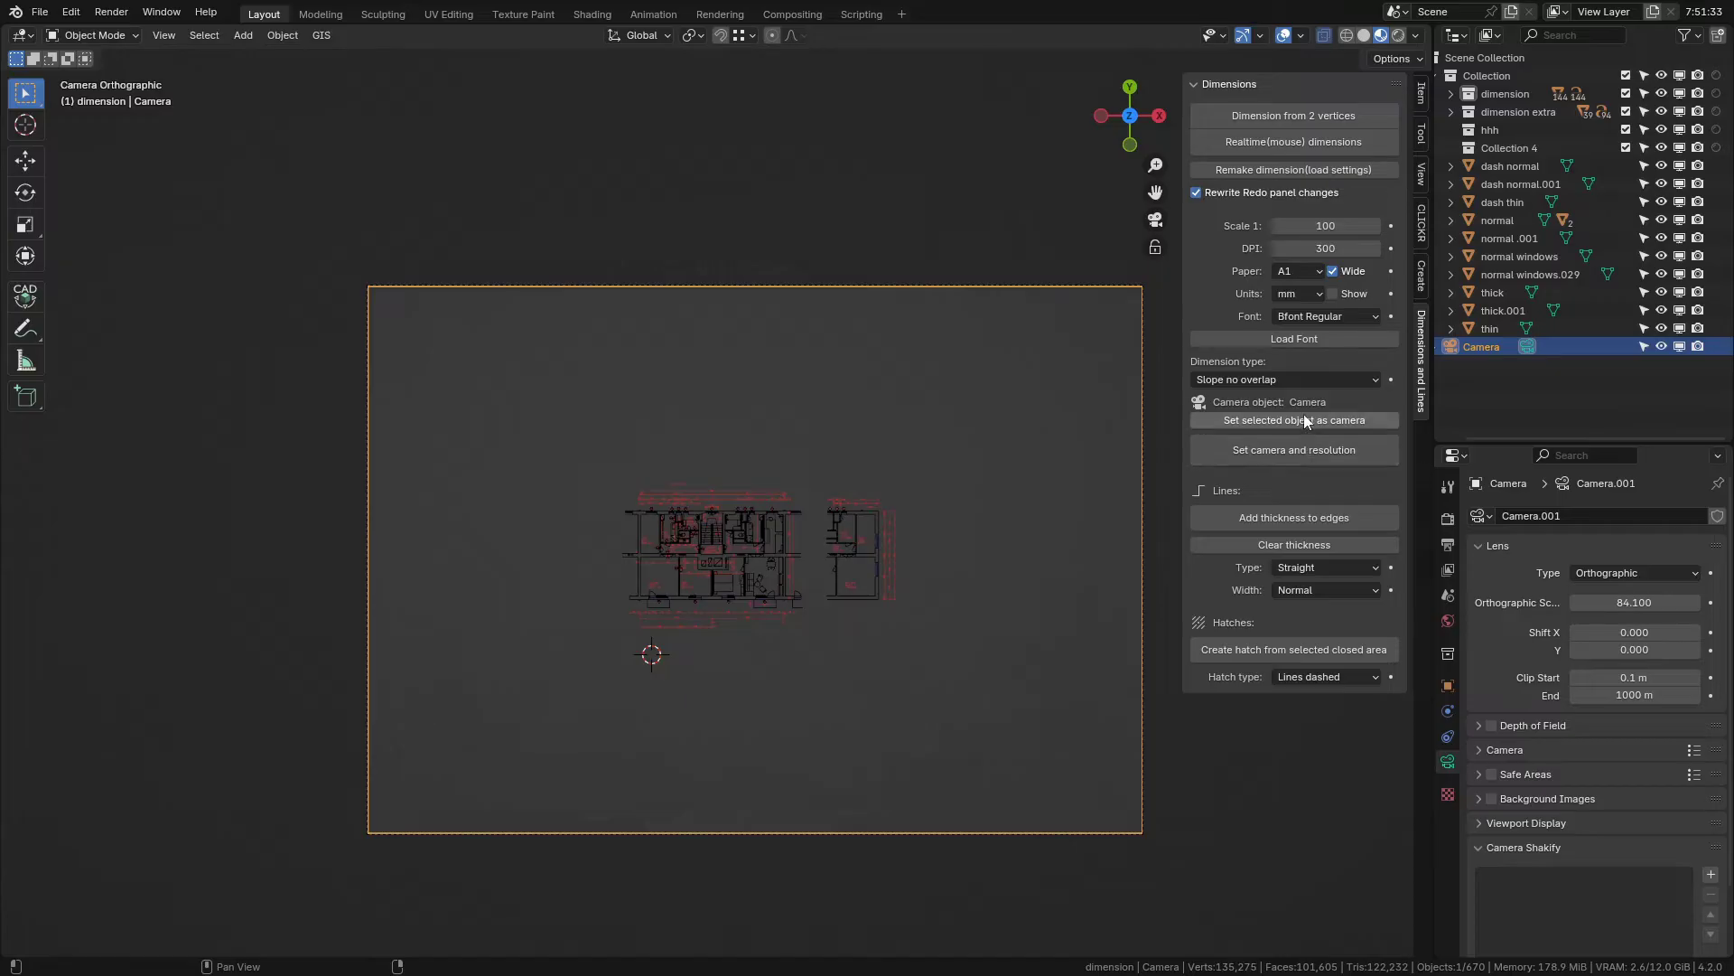
- Change the scale to 1:50 and refit the camera to orthographic scale 42.050
{"action": "left_click", "coordinate": [1327, 227]}
{"action": "type", "text": "50"}
{"action": "key", "text": "Return"}
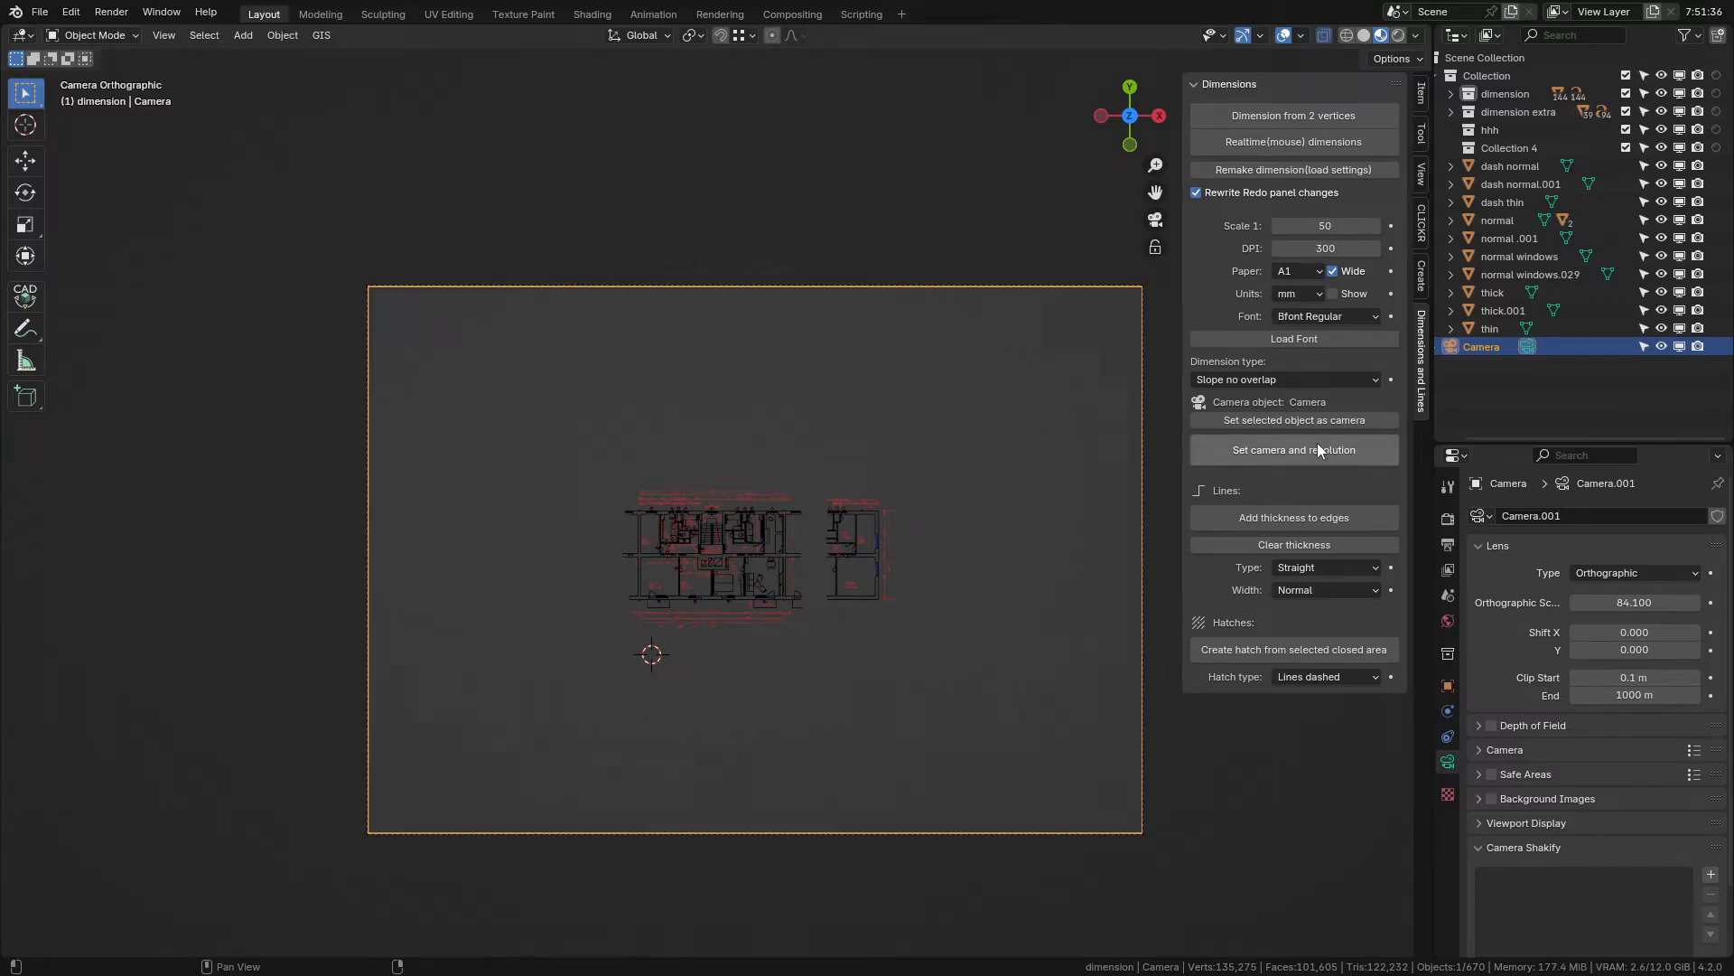
{"action": "left_click", "coordinate": [1319, 450]}
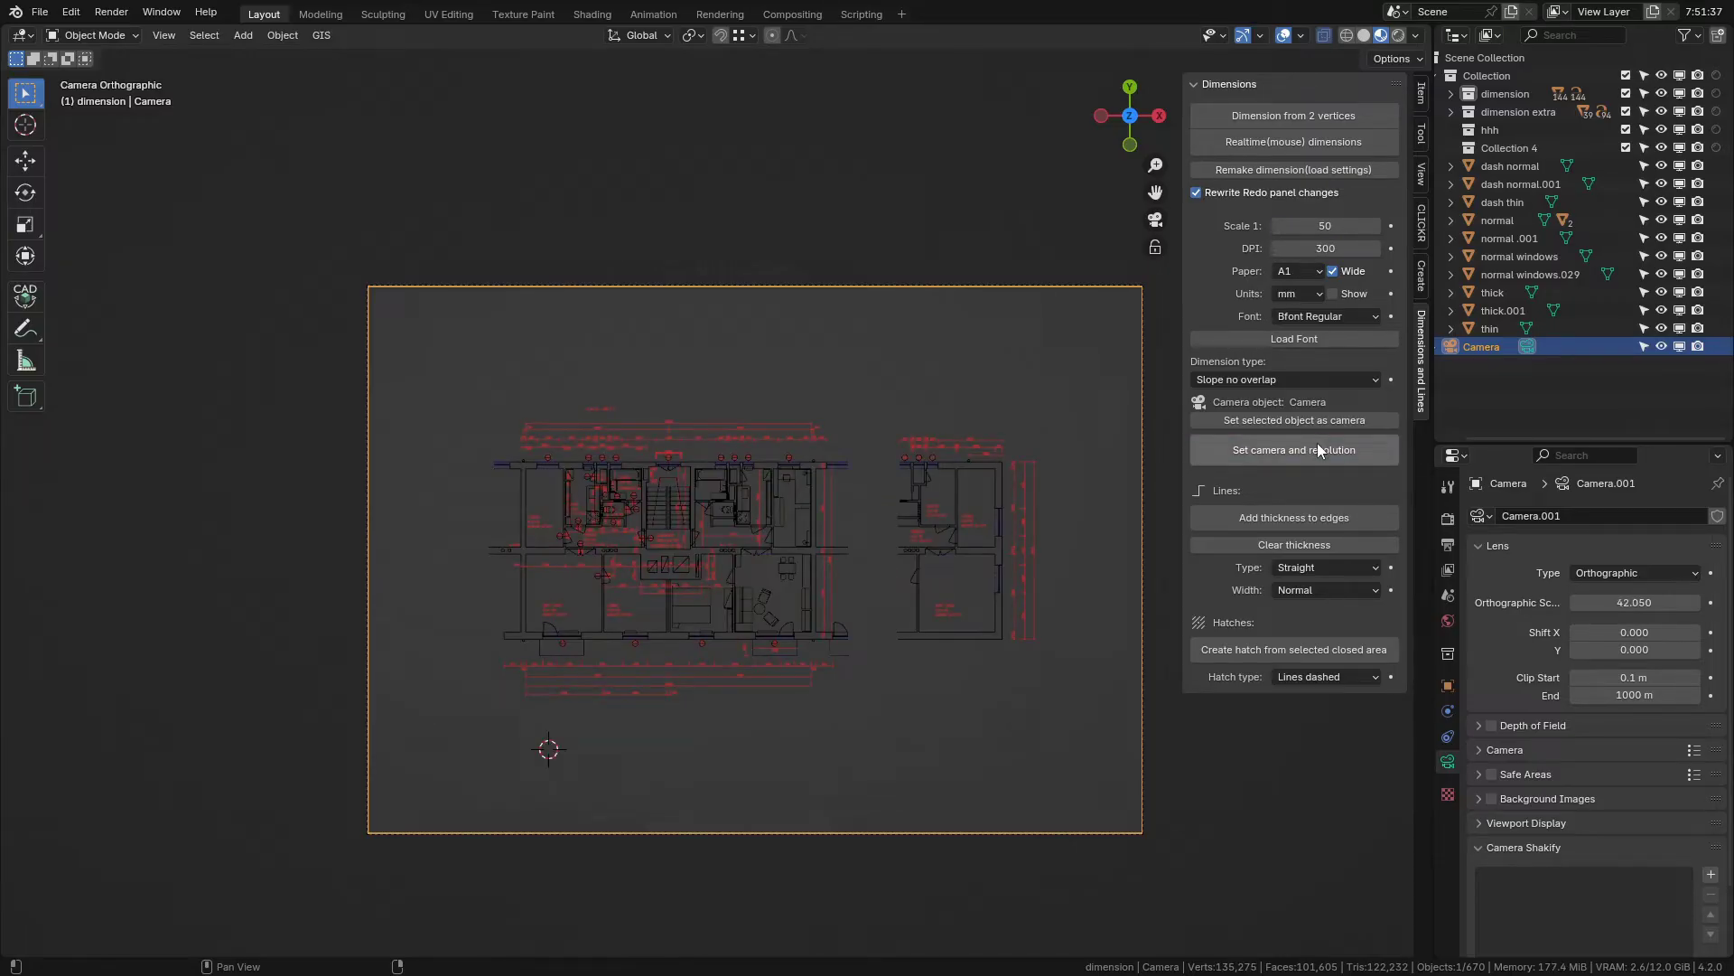
{"action": "left_click", "coordinate": [1297, 271]}
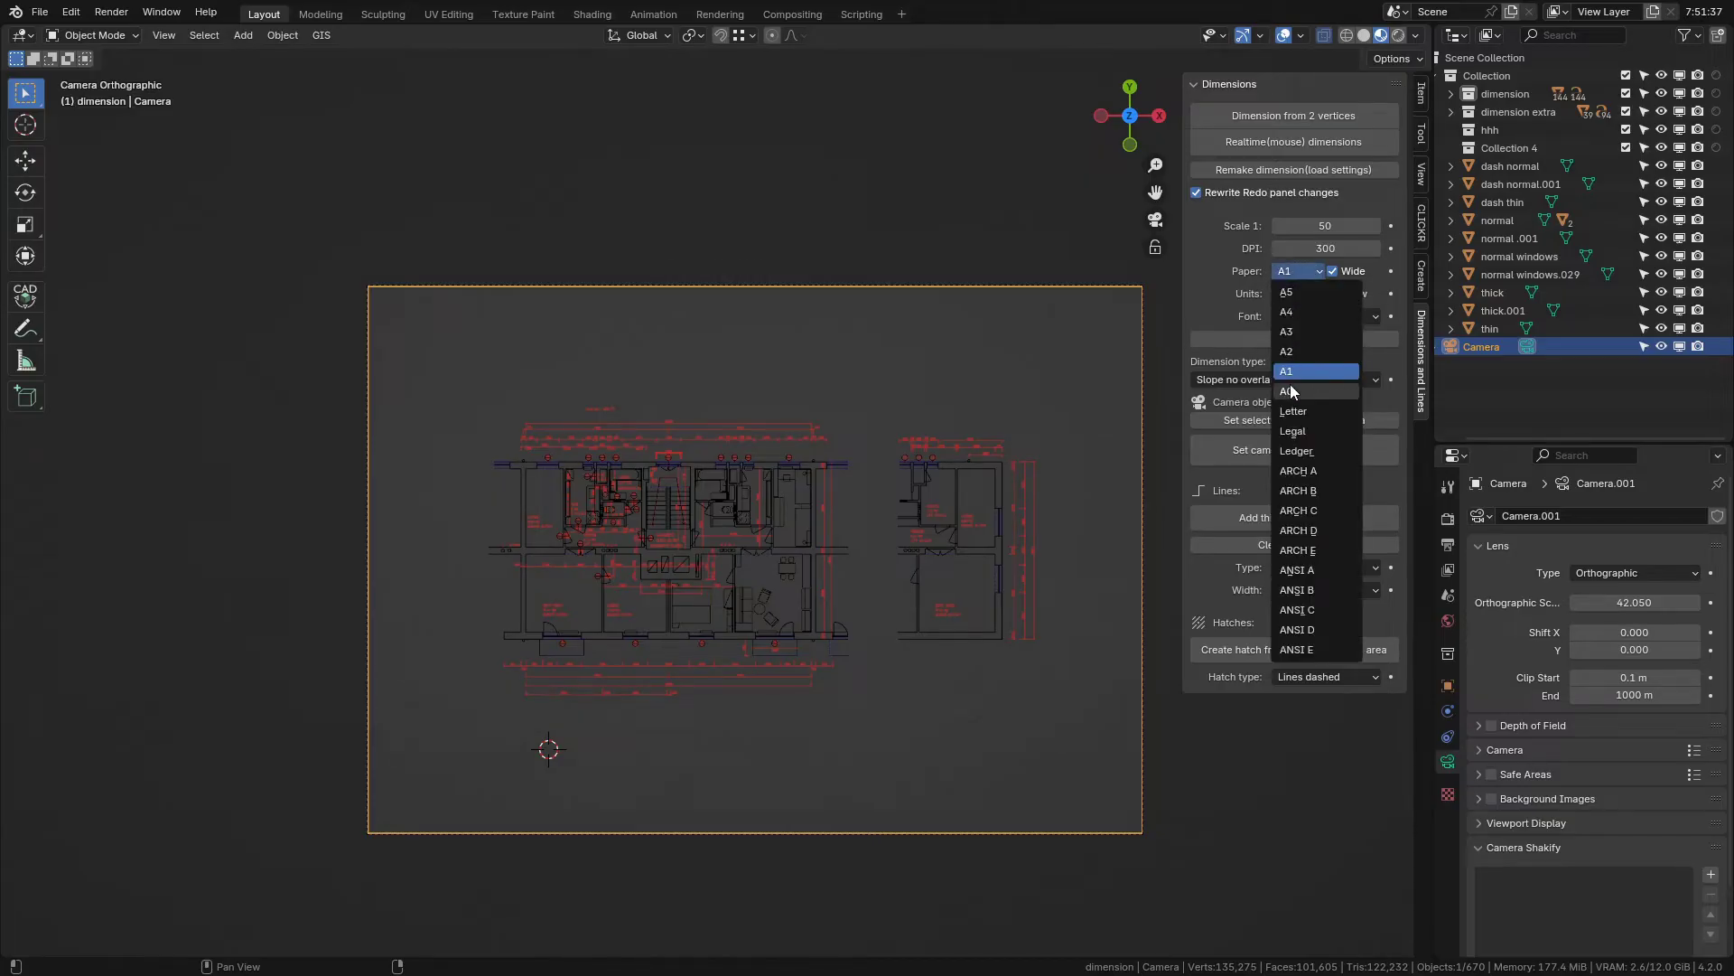
{"action": "left_click", "coordinate": [1336, 247]}
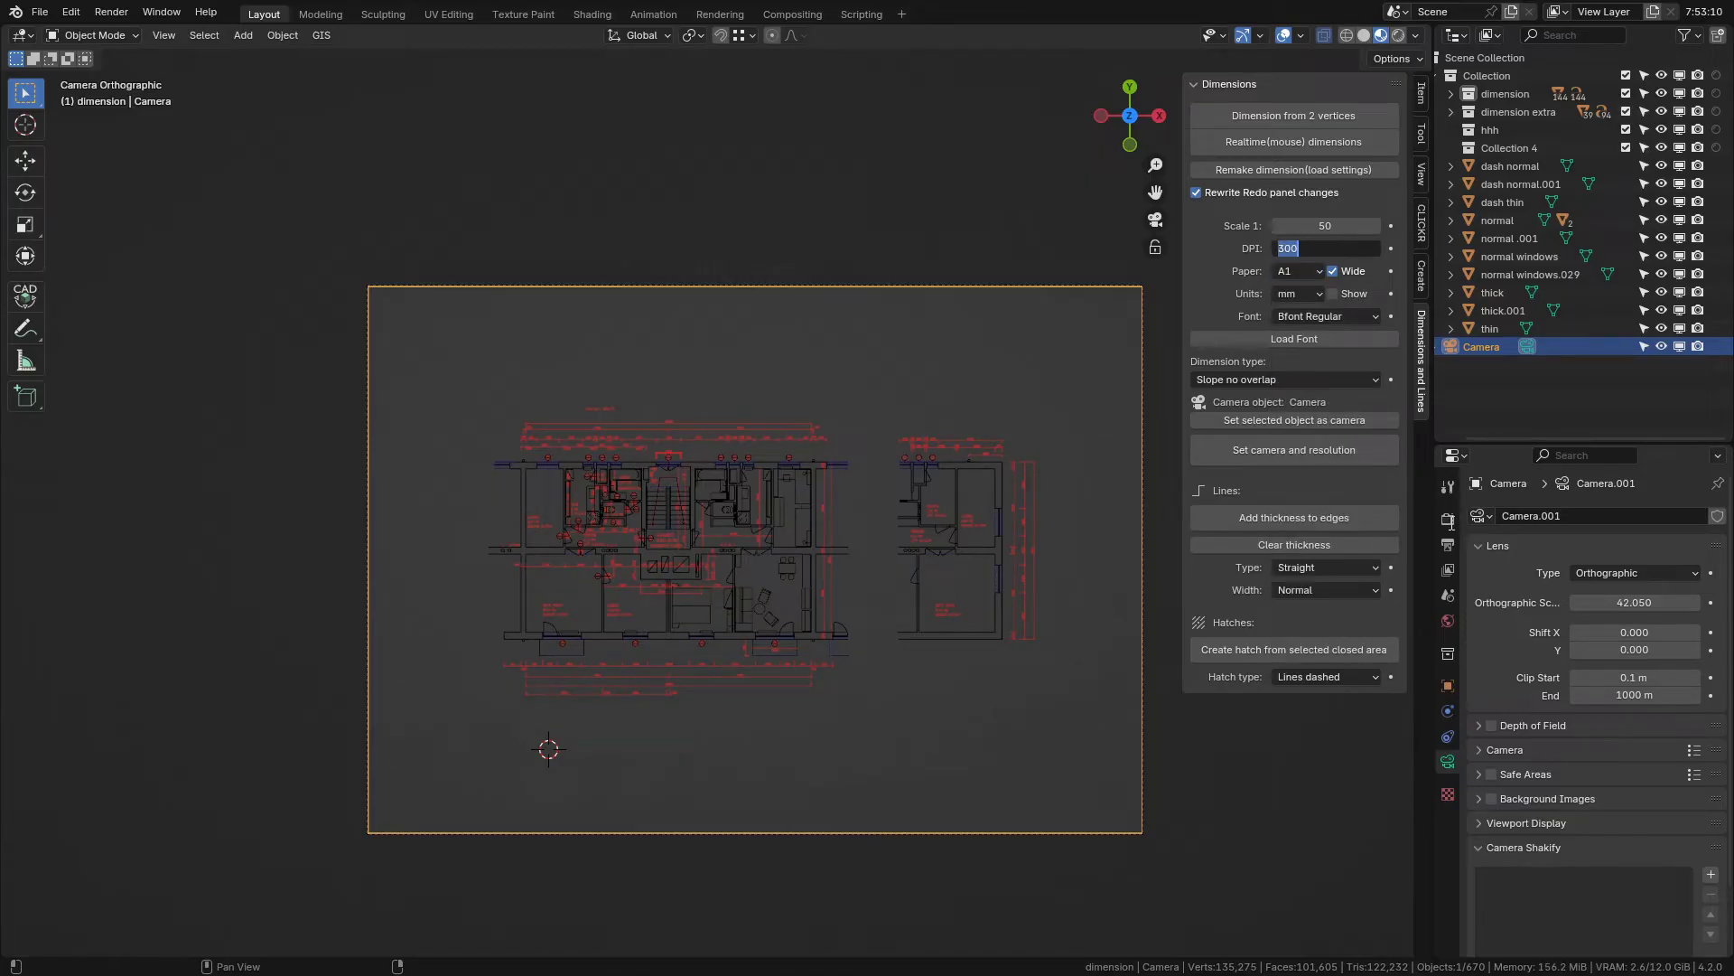
{"action": "left_click", "coordinate": [1448, 545]}
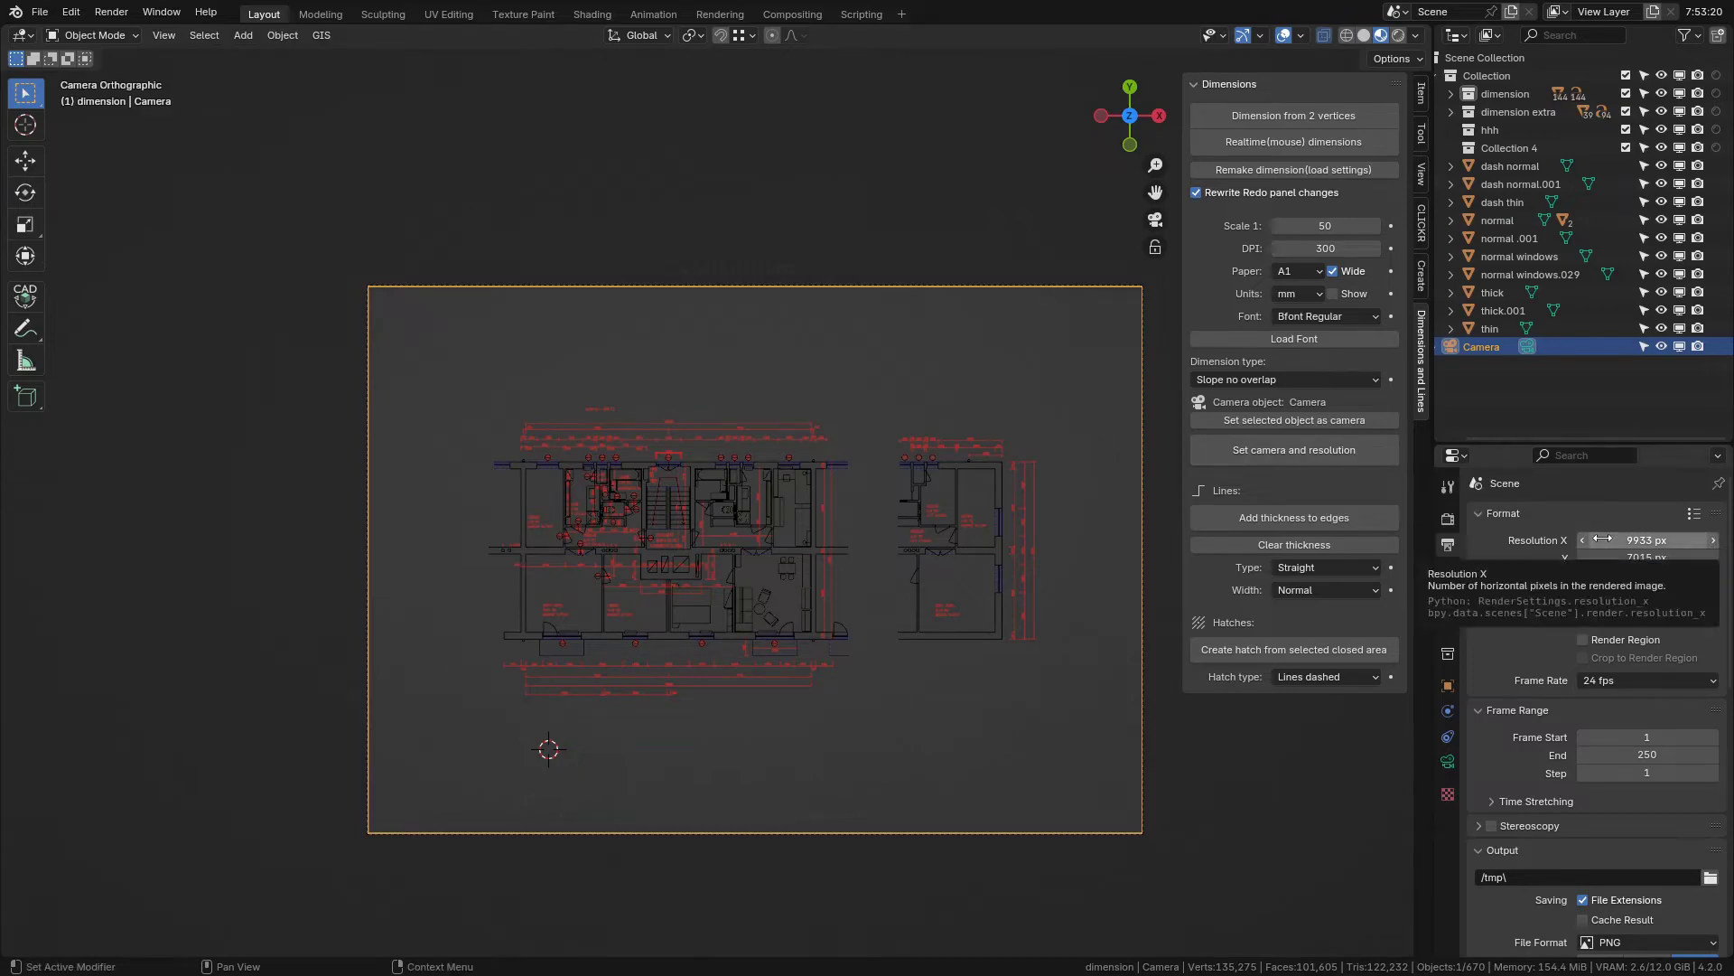
- Try 600 DPI and then 150 DPI, updating the render resolution each time
{"action": "left_click", "coordinate": [1355, 251]}
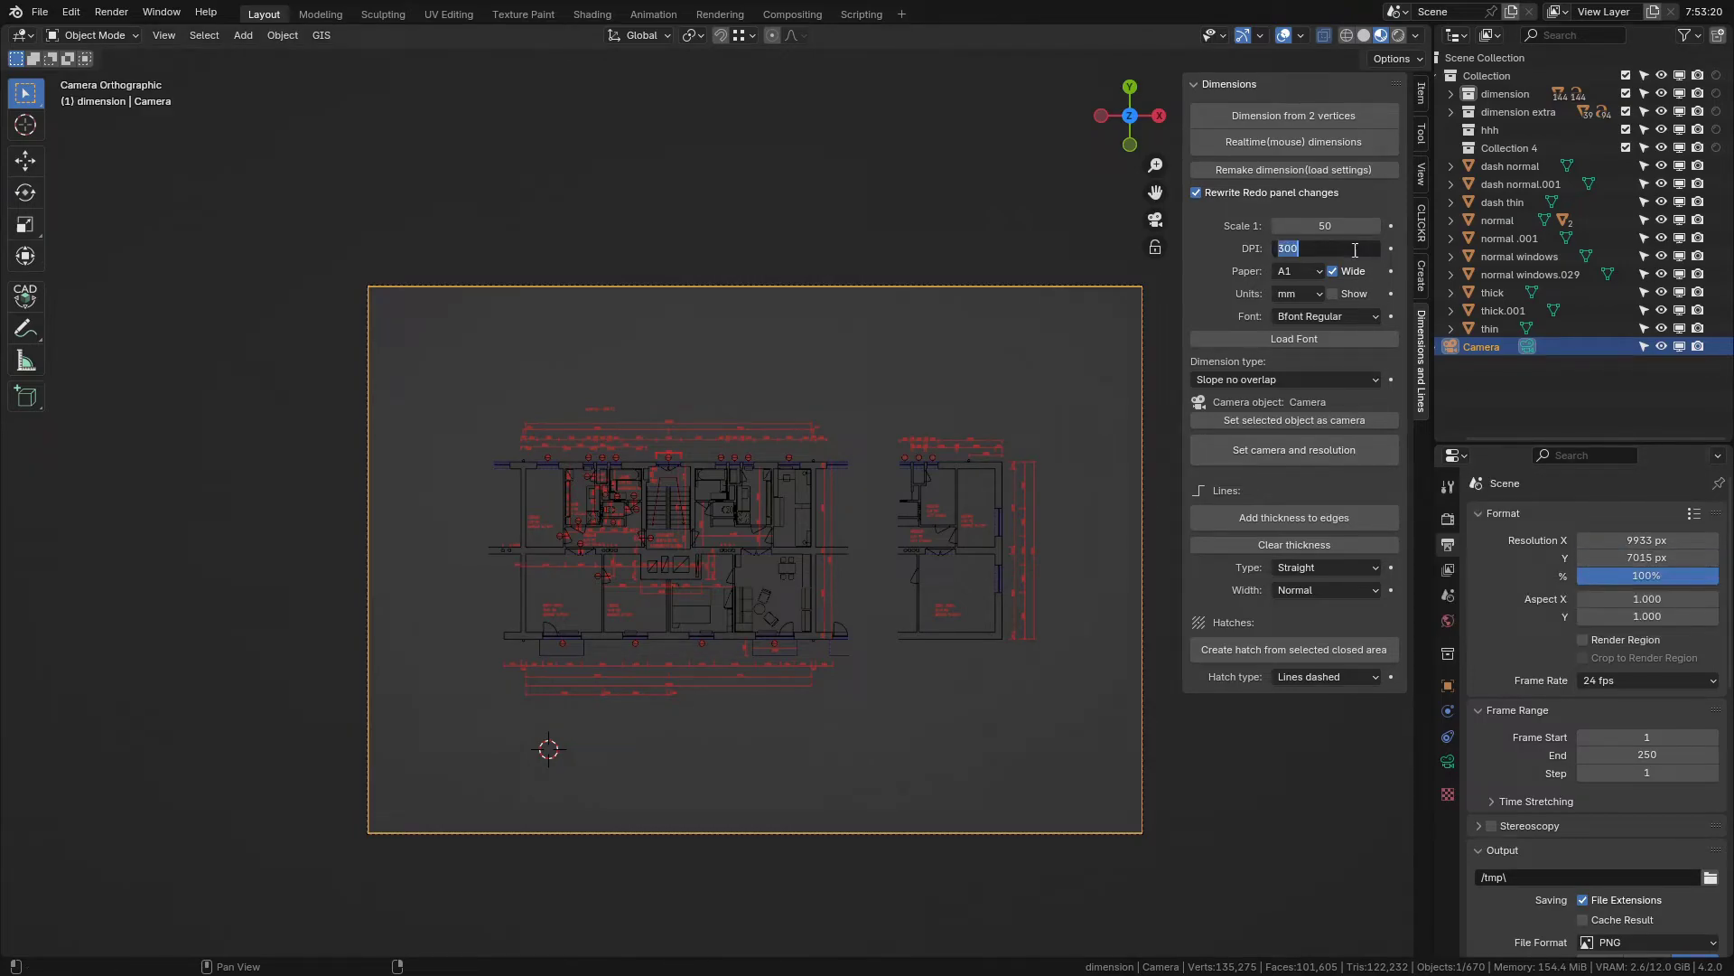
{"action": "left_click", "coordinate": [1355, 250]}
{"action": "key", "text": "Return"}
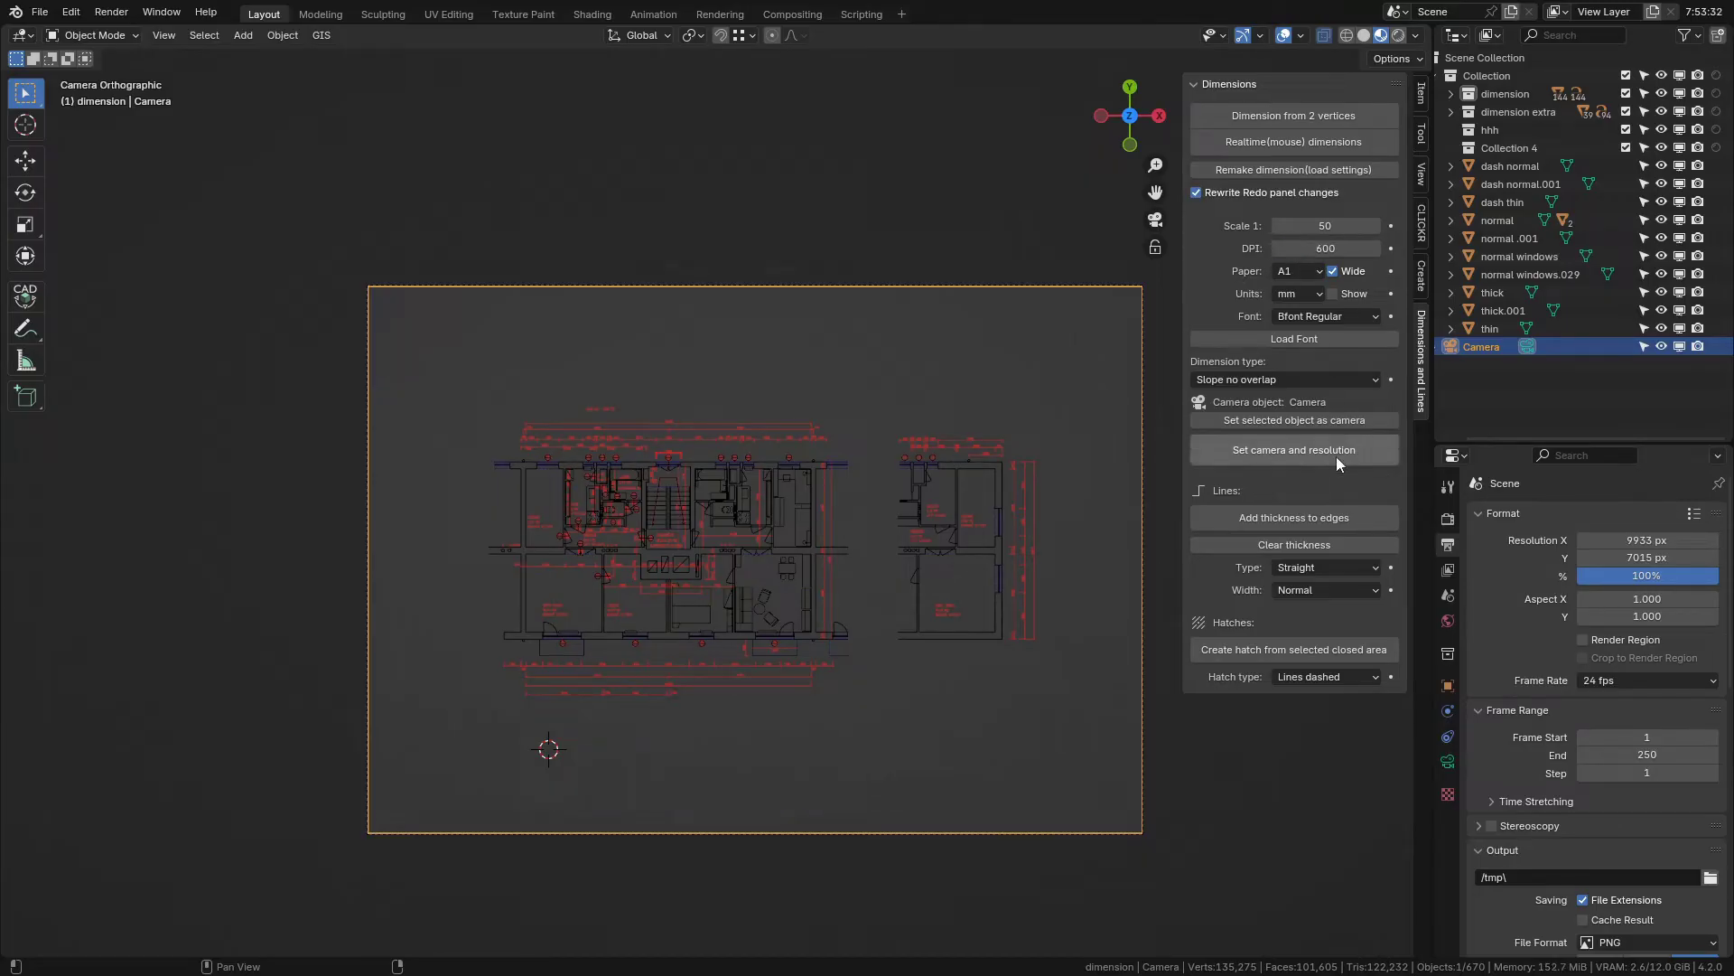
{"action": "left_click", "coordinate": [1335, 453]}
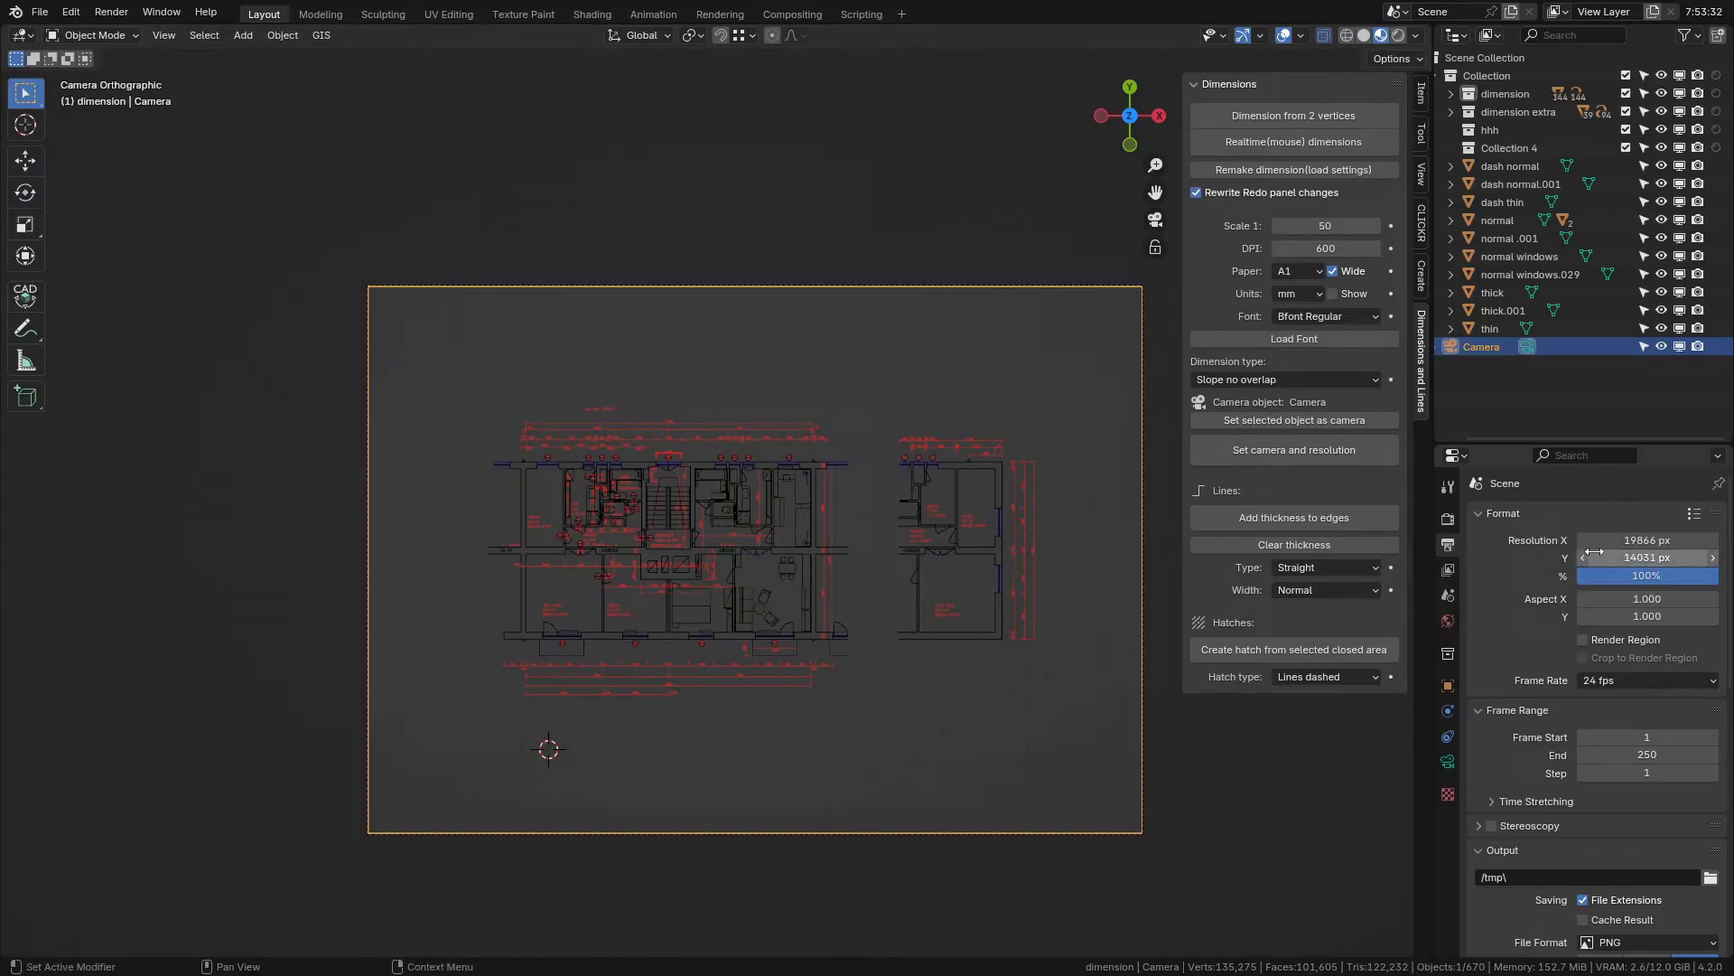
{"action": "left_click", "coordinate": [1312, 249]}
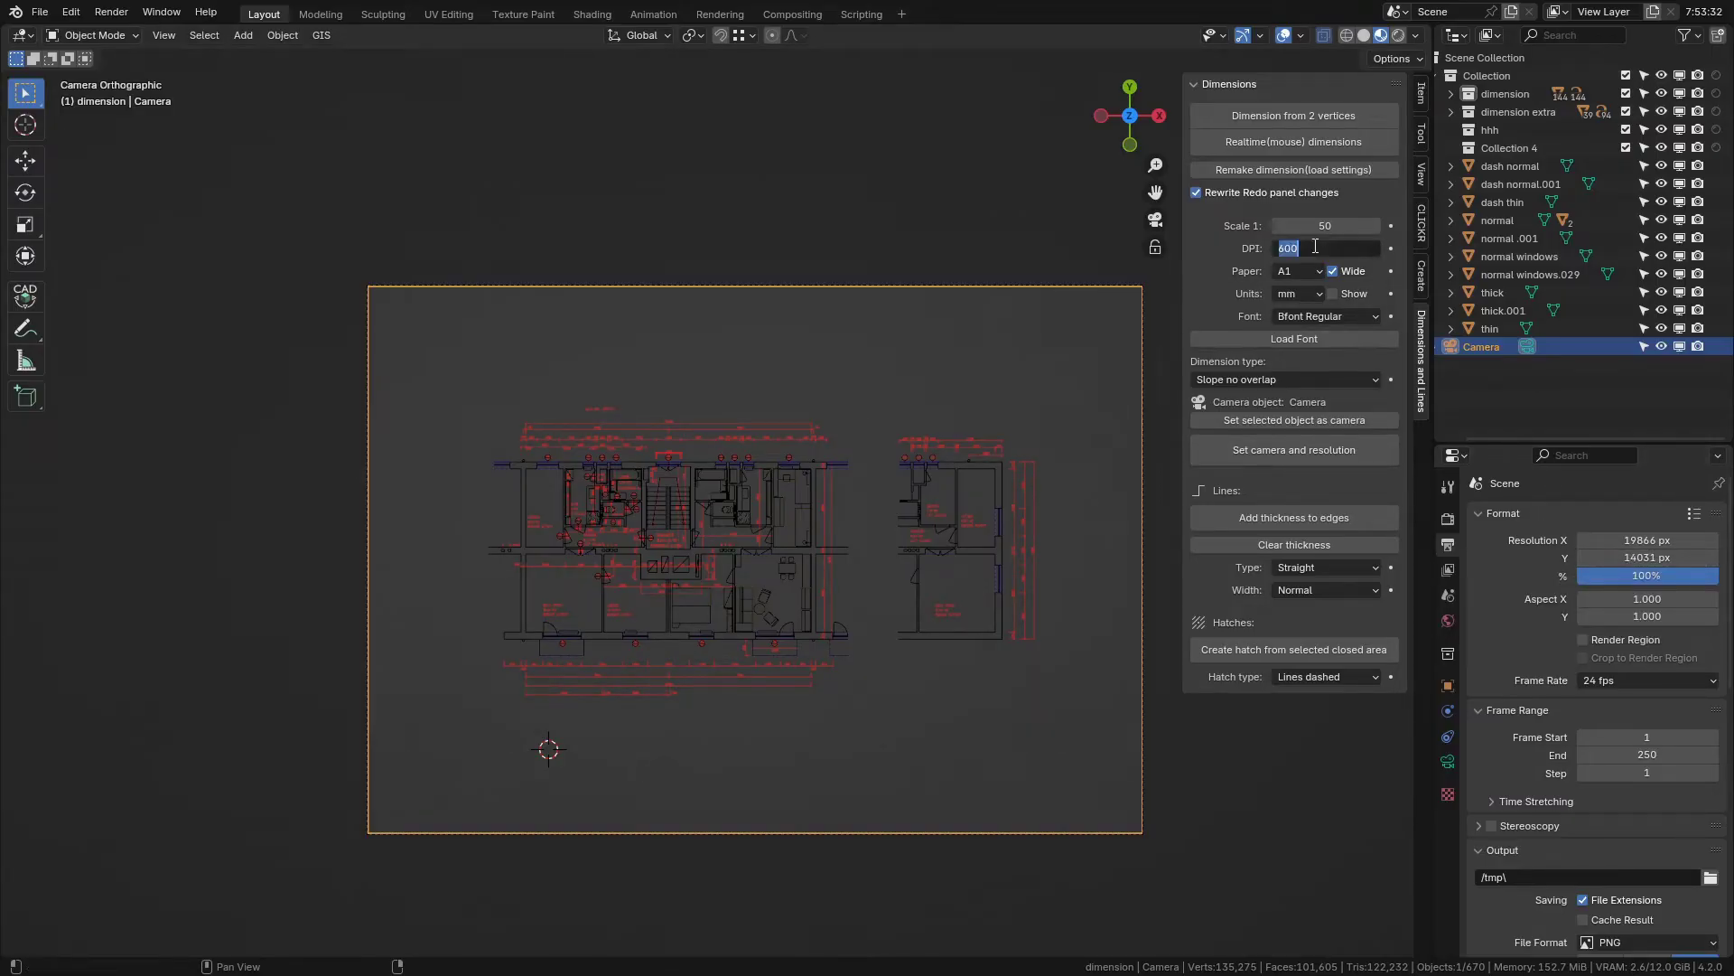
{"action": "type", "text": "150"}
{"action": "key", "text": "Return"}
{"action": "left_click", "coordinate": [1361, 446]}
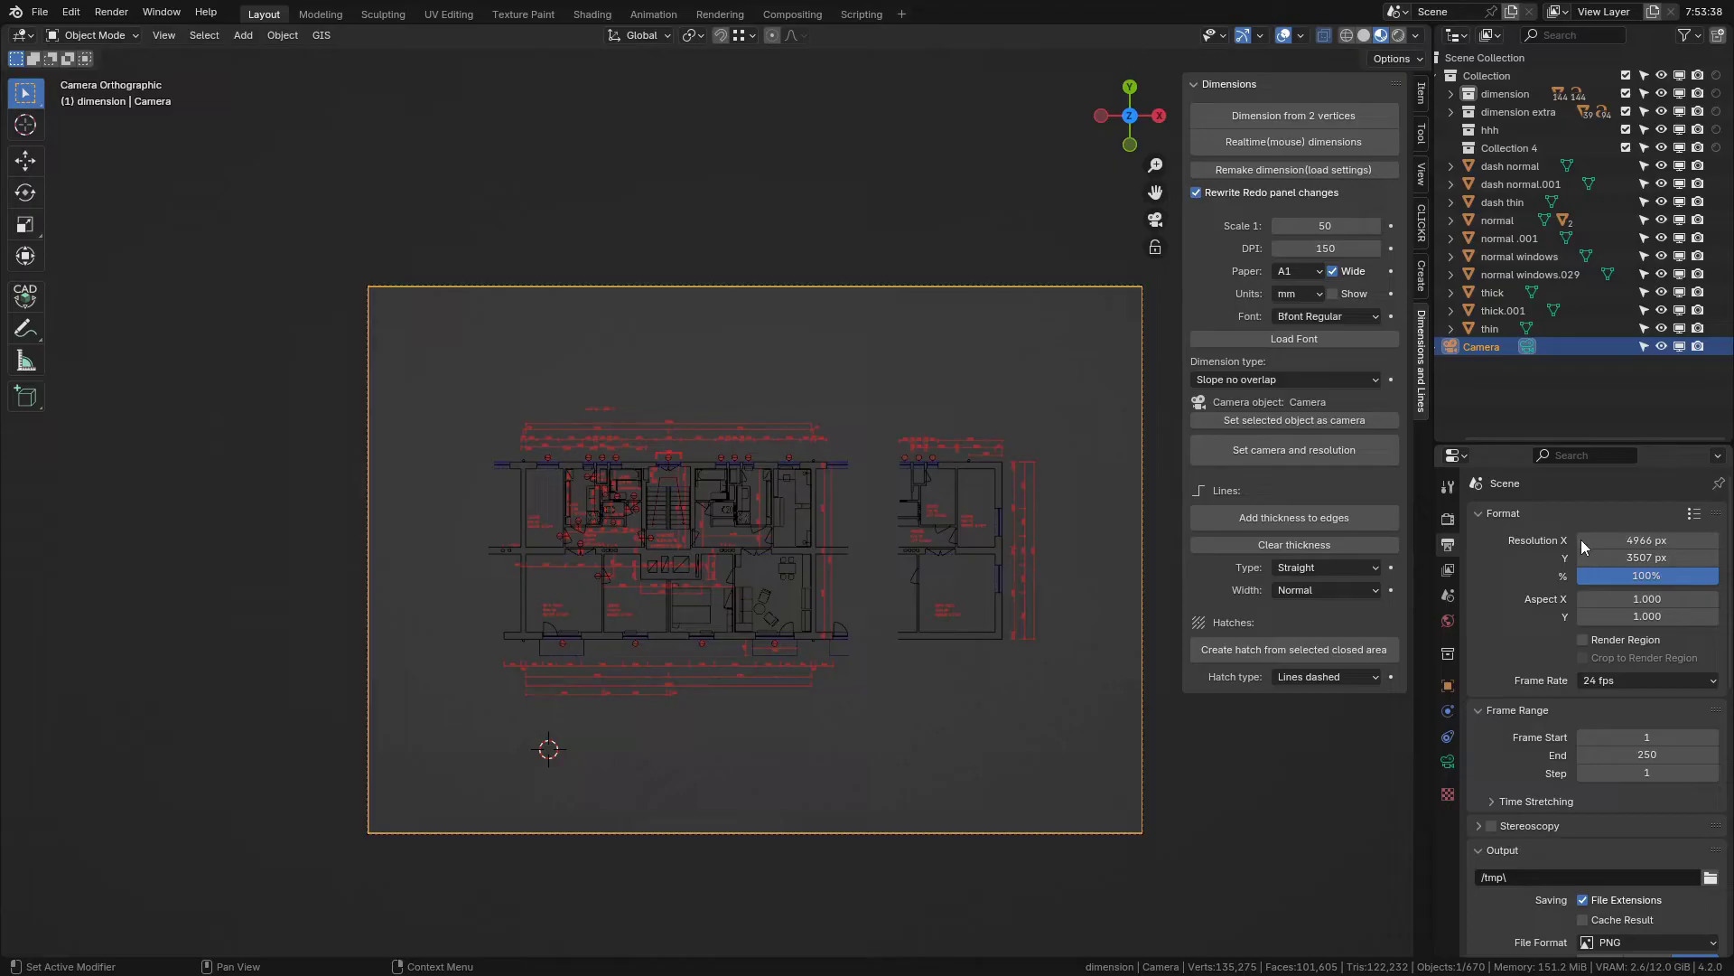
- Set 300 DPI and A4 paper, refitting the camera to 3507 × 2480 px
{"action": "left_click", "coordinate": [1321, 253]}
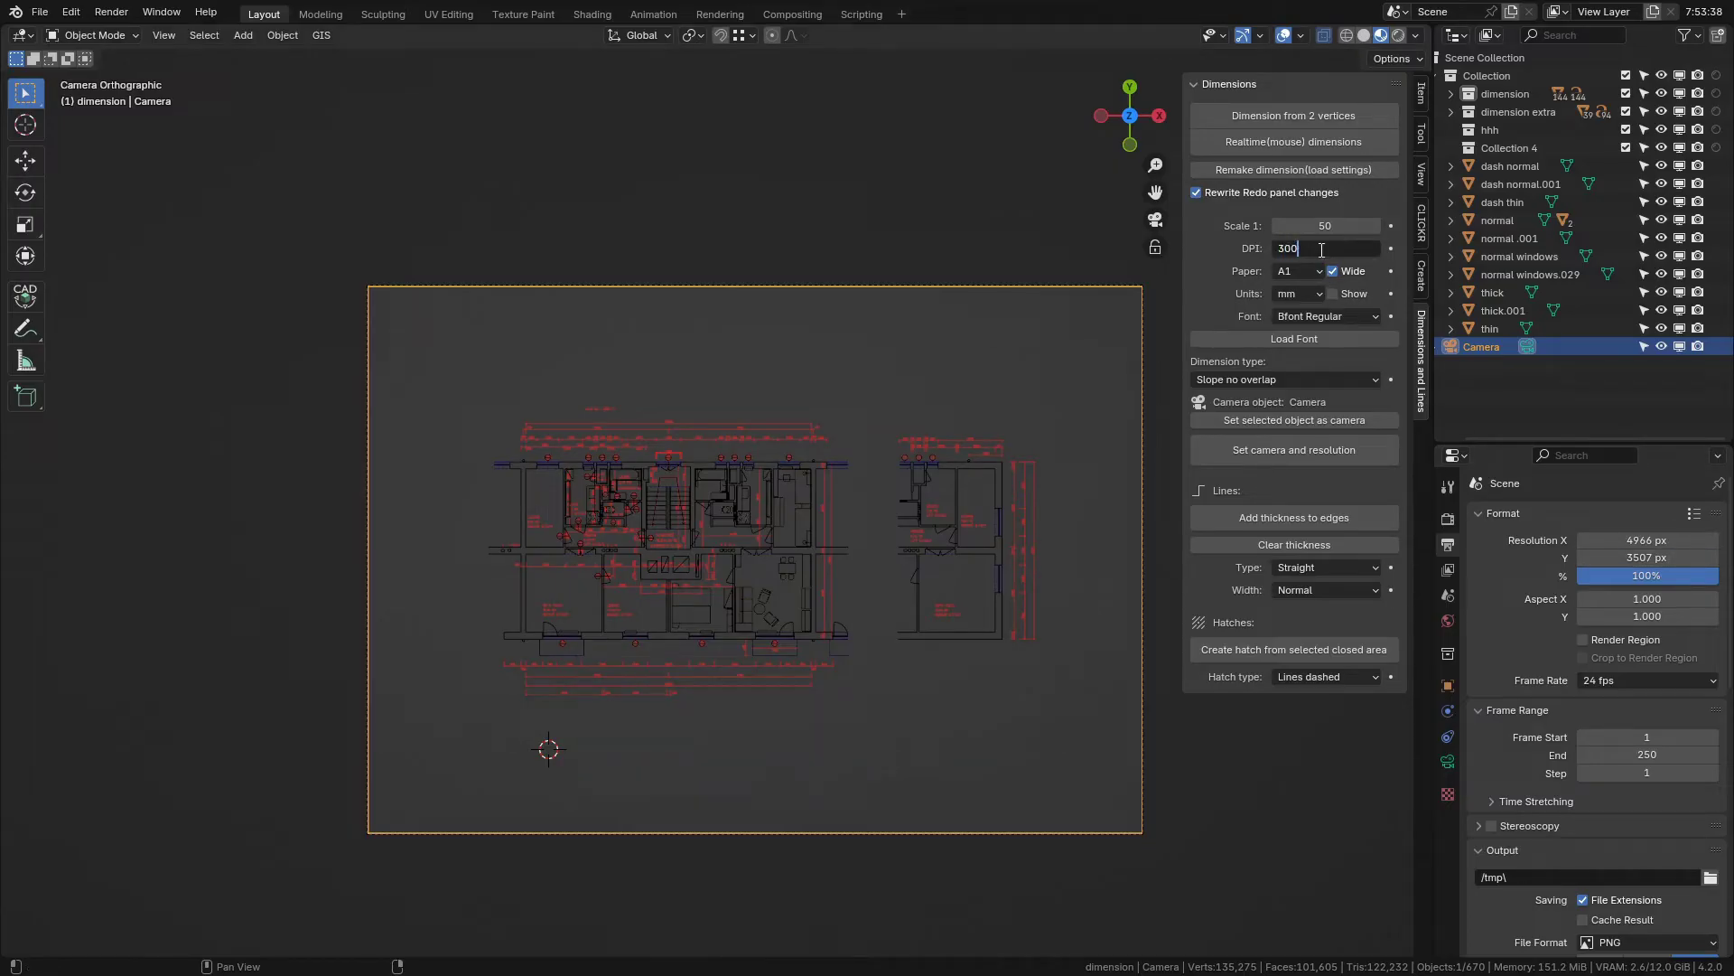
{"action": "type", "text": "300"}
{"action": "key", "text": "Return"}
{"action": "left_click", "coordinate": [1370, 453]}
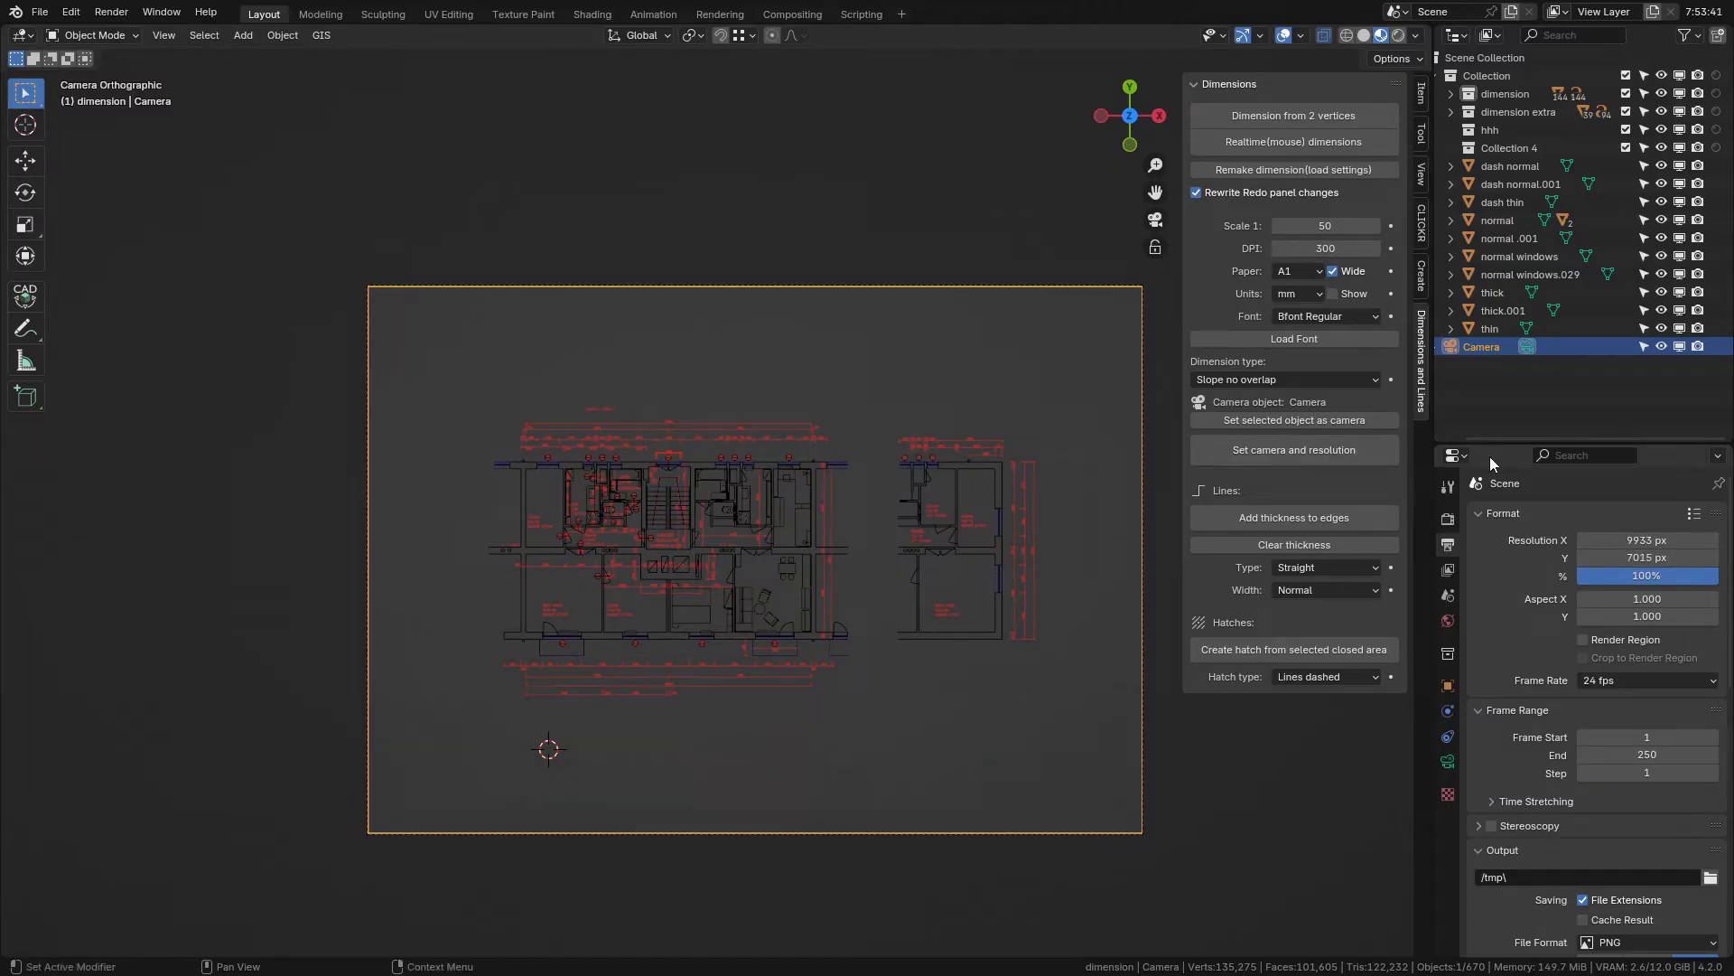
{"action": "left_click", "coordinate": [1299, 271]}
{"action": "left_click", "coordinate": [1302, 320]}
{"action": "left_click", "coordinate": [1340, 453]}
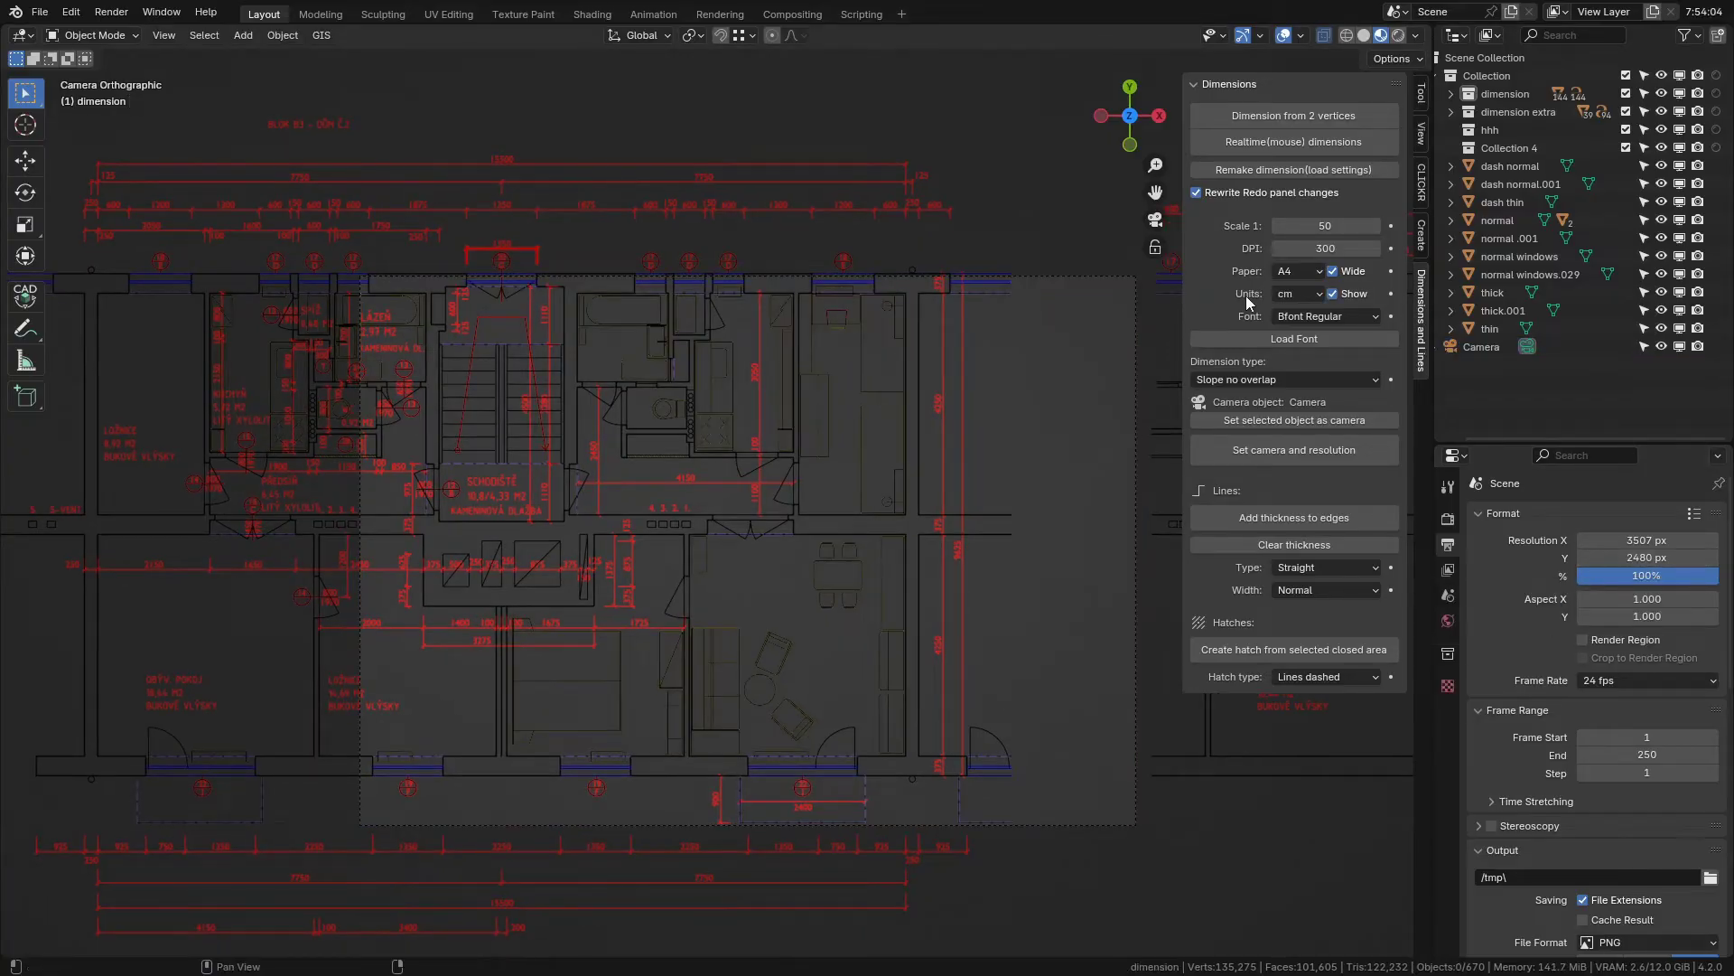
- Set the dimension units to cm with unit labels shown
{"action": "left_click", "coordinate": [1303, 295]}
{"action": "left_click", "coordinate": [1333, 294]}
{"action": "left_click", "coordinate": [1333, 294]}
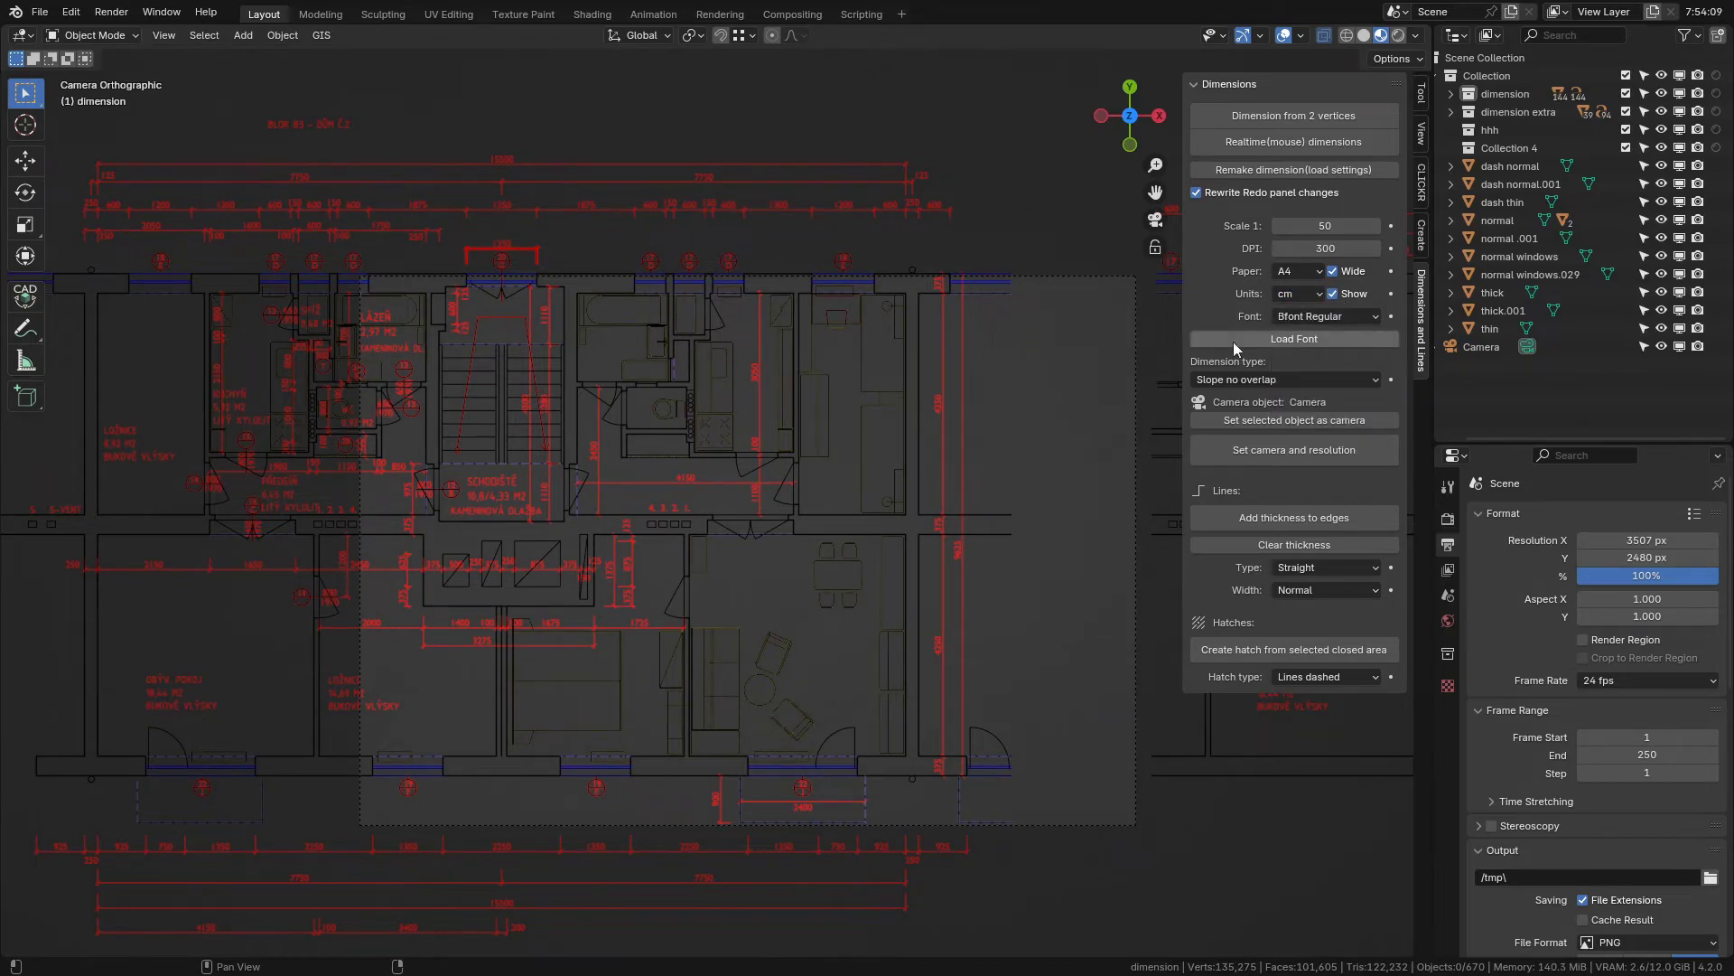
- Keep Bfont Regular as the dimension font, cancelling the Load Font browser
{"action": "left_click", "coordinate": [1290, 317]}
{"action": "left_click", "coordinate": [1317, 336]}
{"action": "left_click", "coordinate": [1319, 321]}
{"action": "left_click", "coordinate": [1324, 337]}
{"action": "left_click", "coordinate": [1321, 338]}
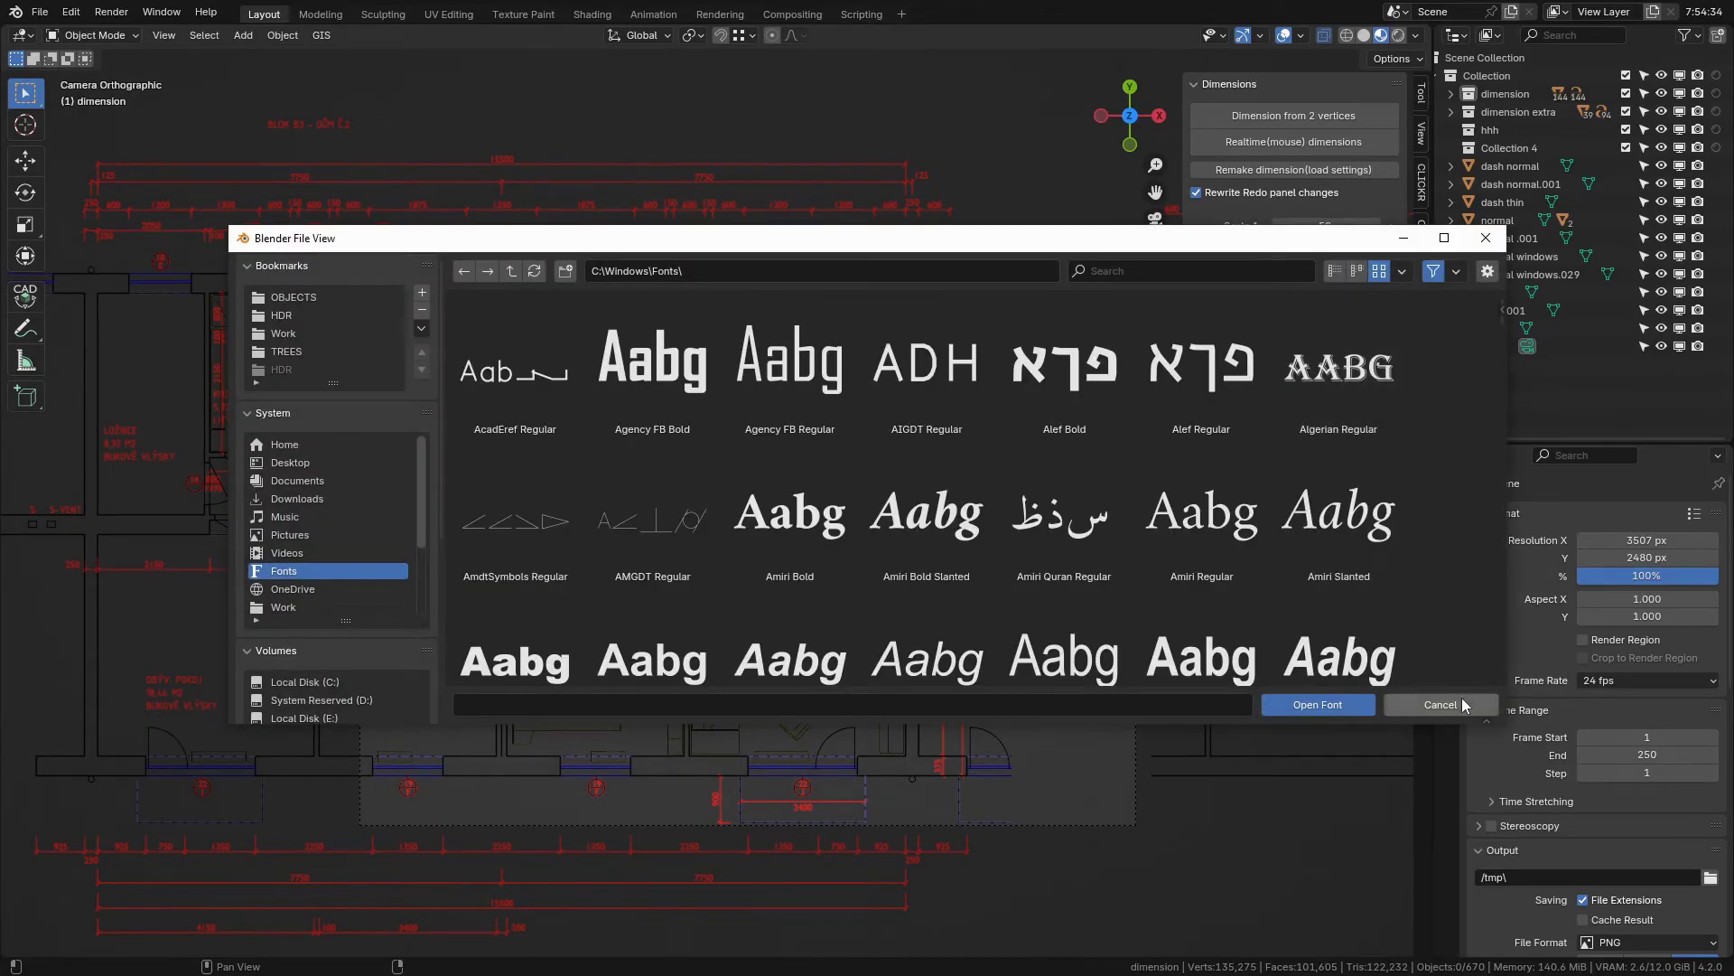
{"action": "left_click", "coordinate": [1461, 697]}
- Keep Slope no overlap as the dimension type and select the camera
{"action": "left_click", "coordinate": [1274, 379]}
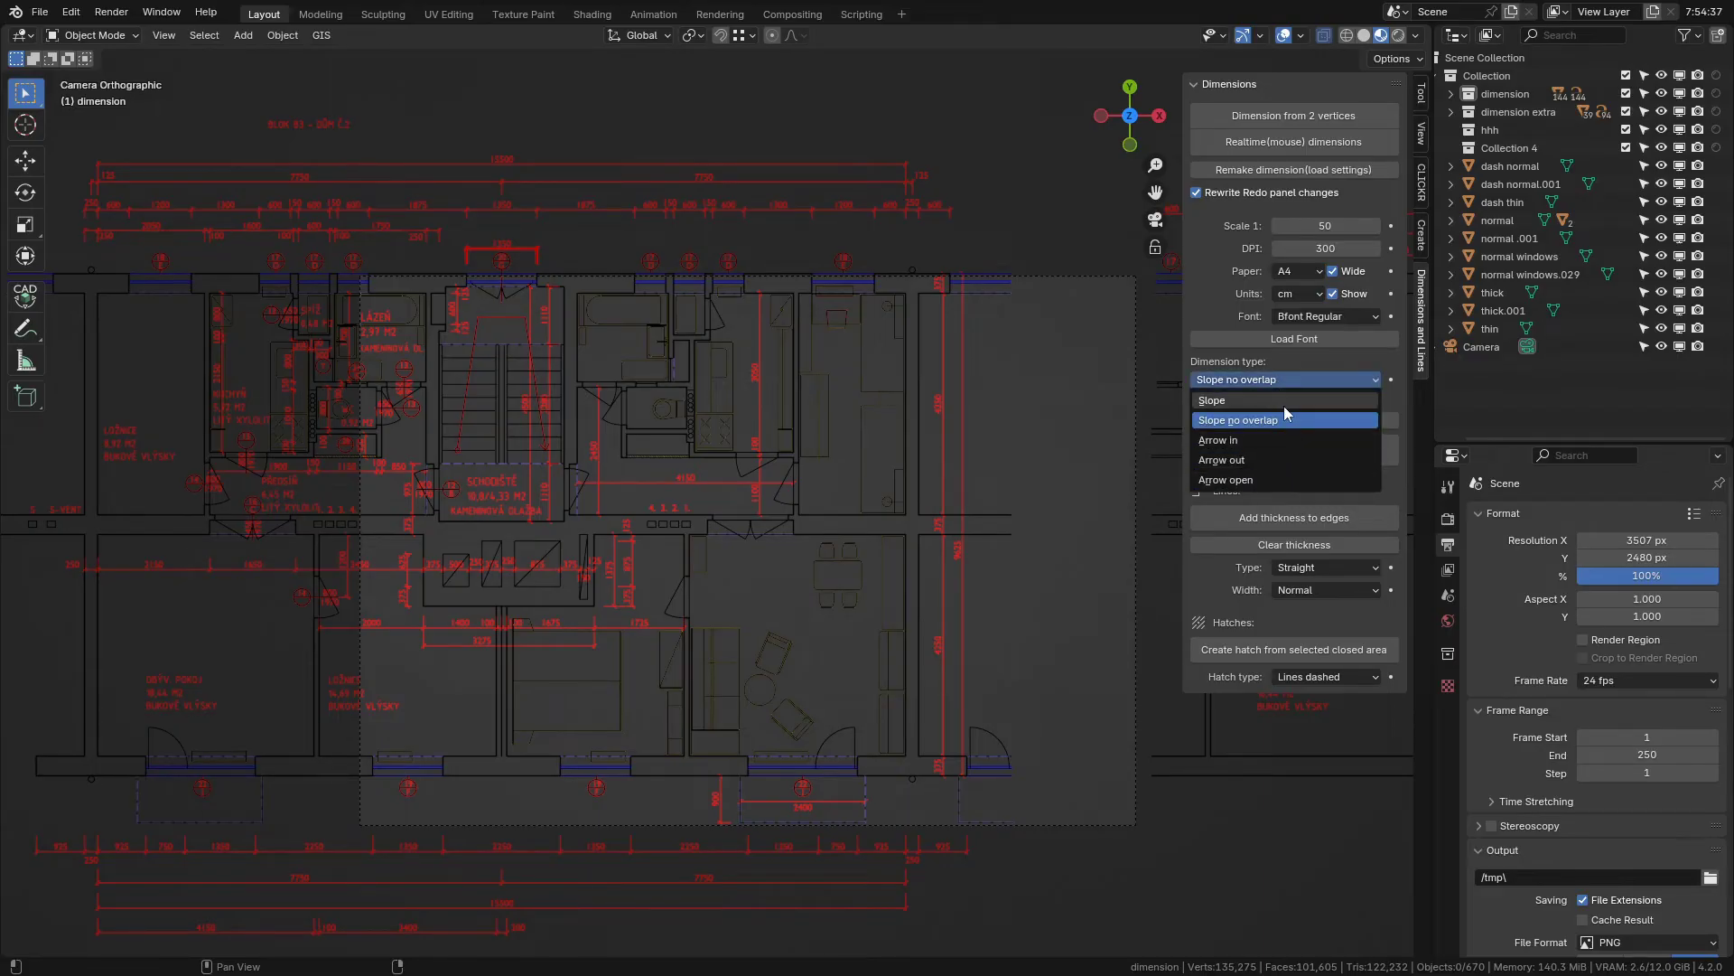
{"action": "left_click", "coordinate": [1286, 418]}
{"action": "left_click", "coordinate": [1292, 450]}
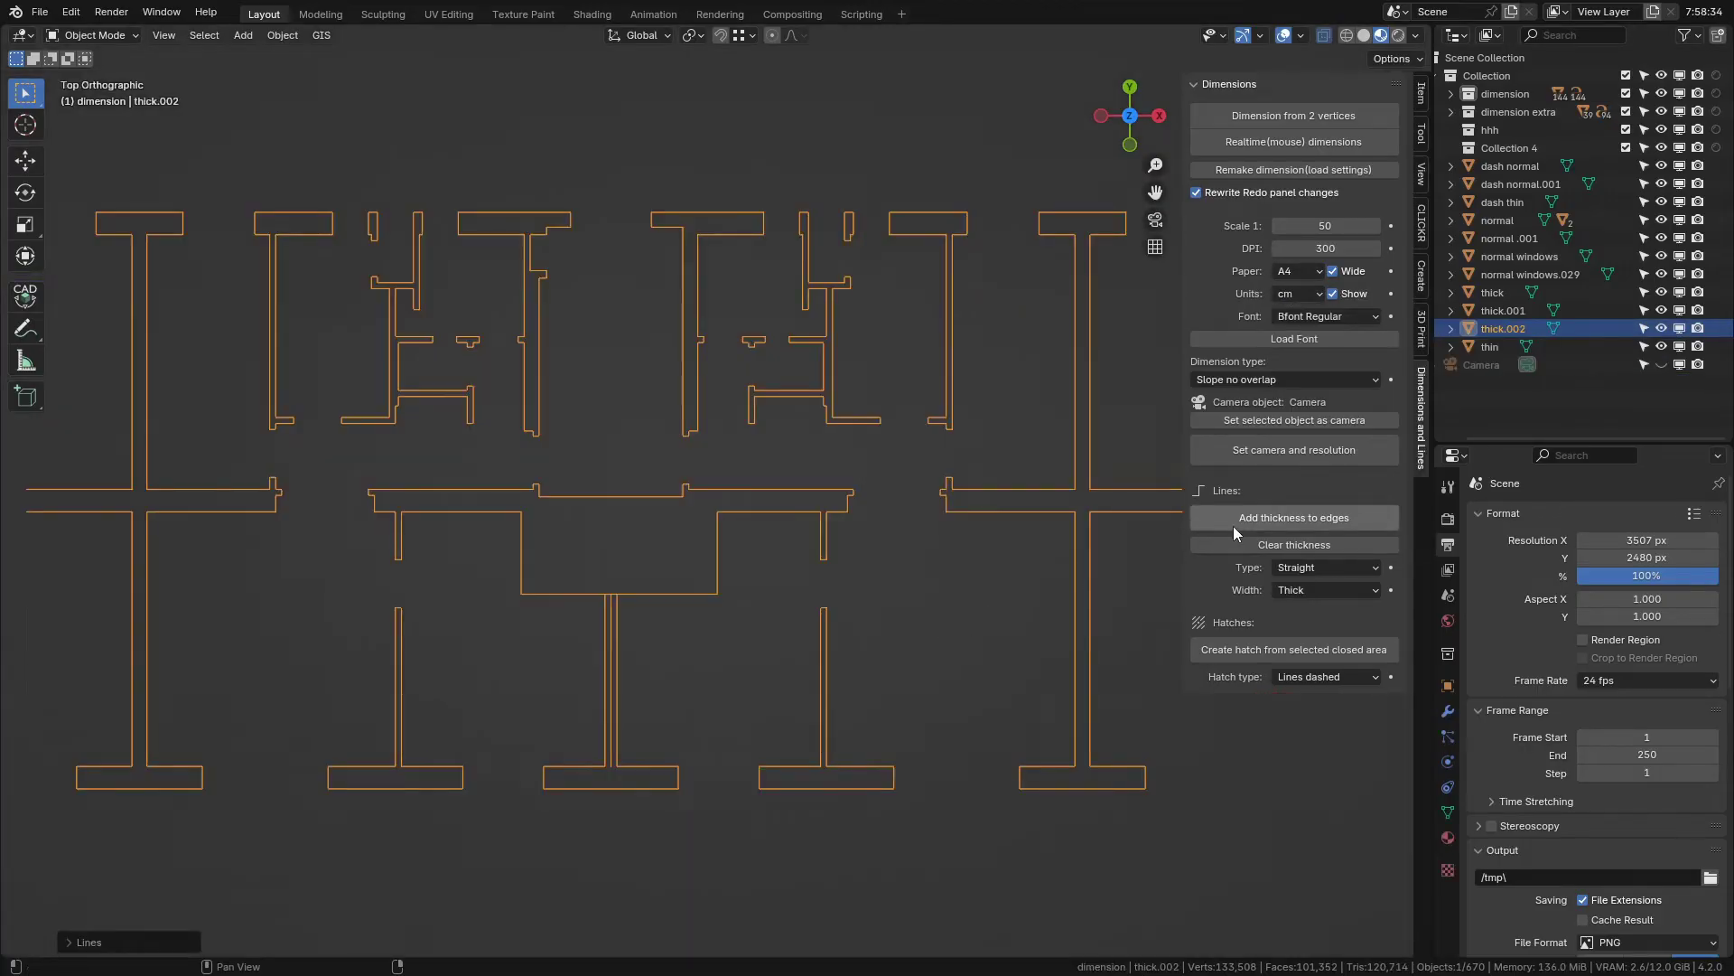
- Select all of thick.002's edges and add Thick line width to them
{"action": "left_click", "coordinate": [1038, 513]}
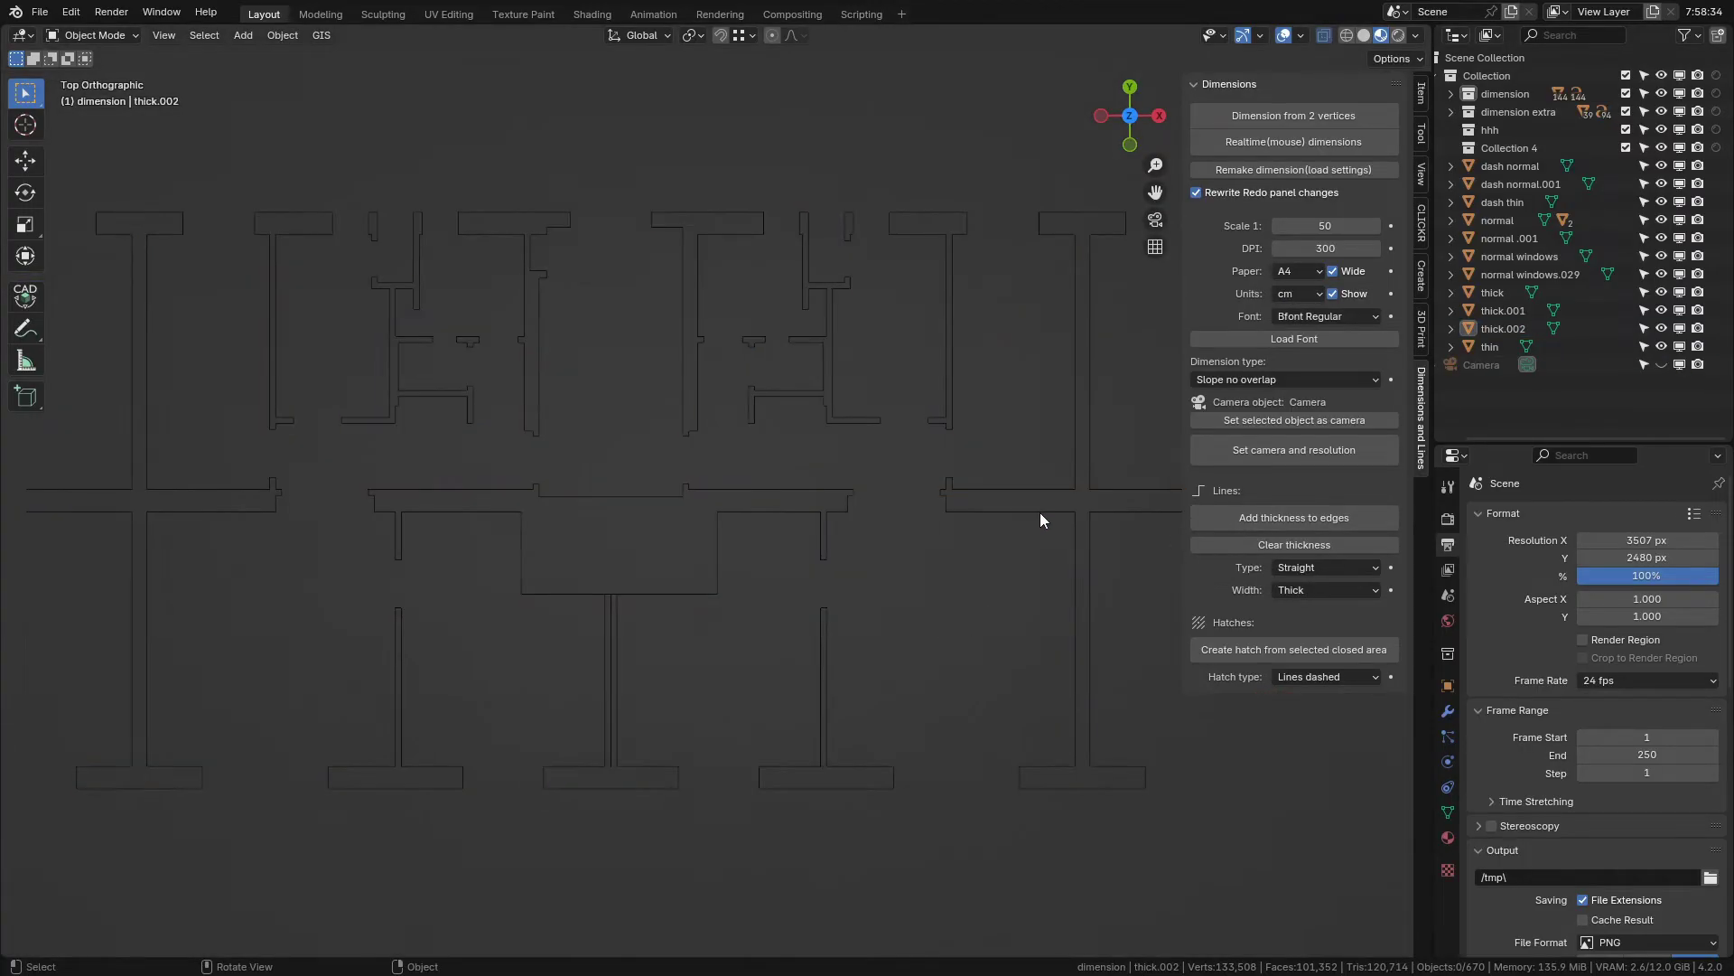
{"action": "left_click", "coordinate": [1038, 513]}
{"action": "key", "text": "Tab"}
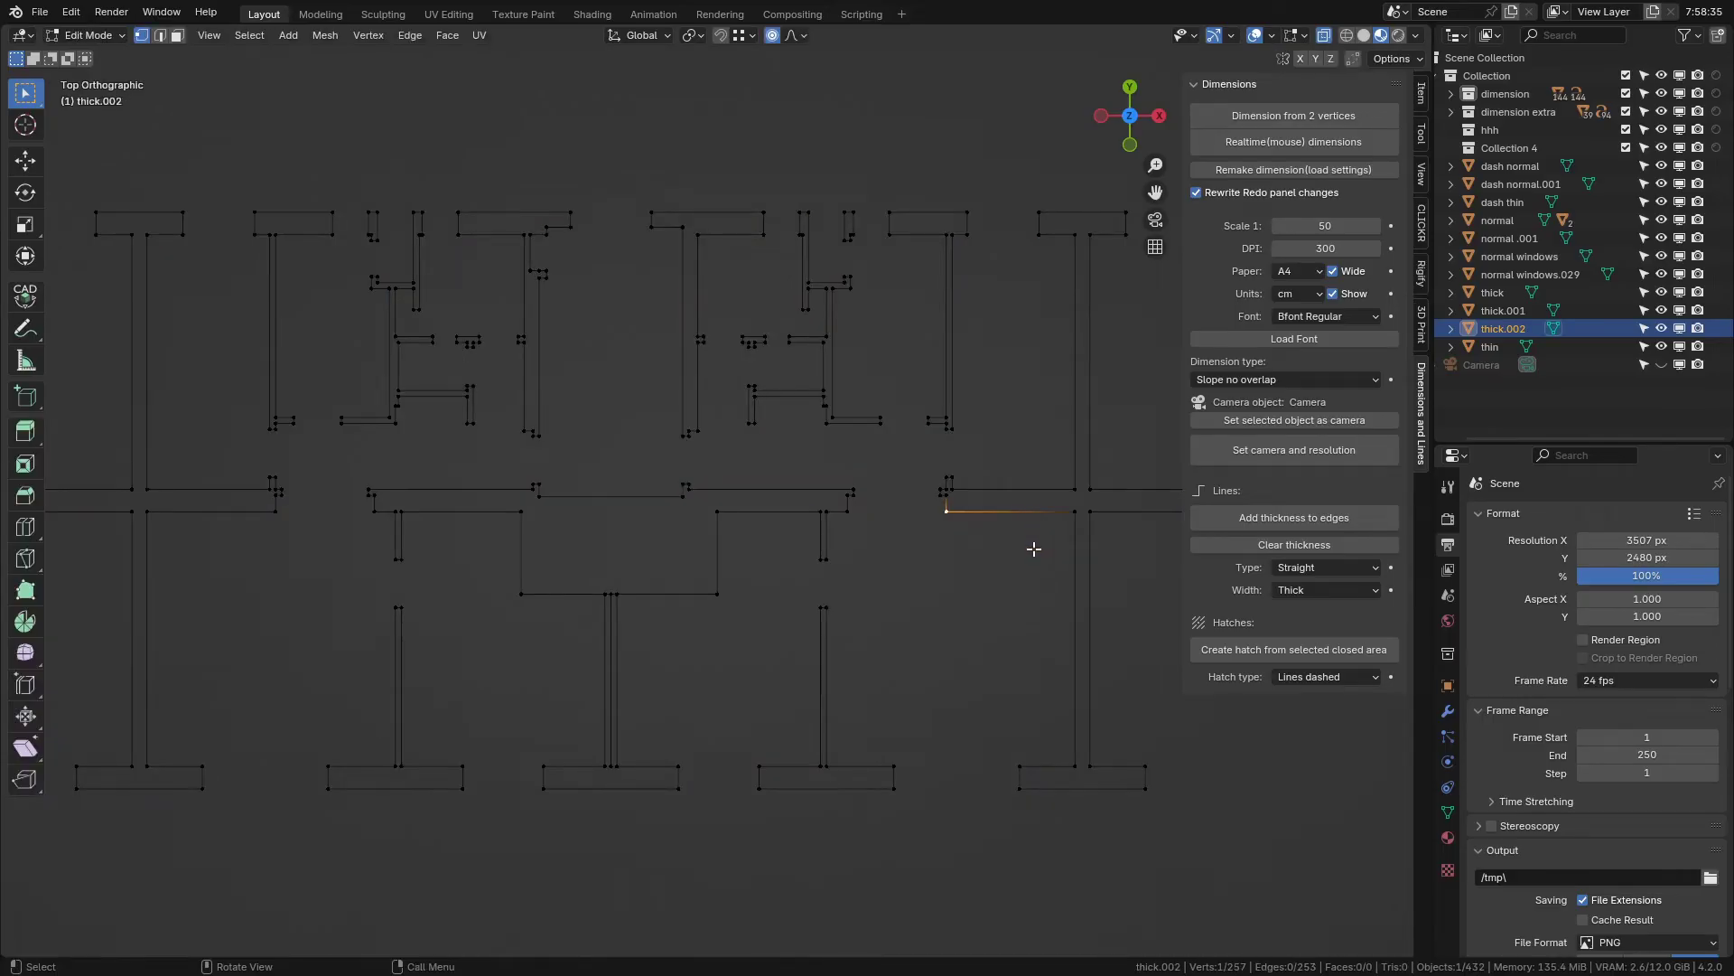
{"action": "key", "text": "a"}
{"action": "key", "text": "Tab"}
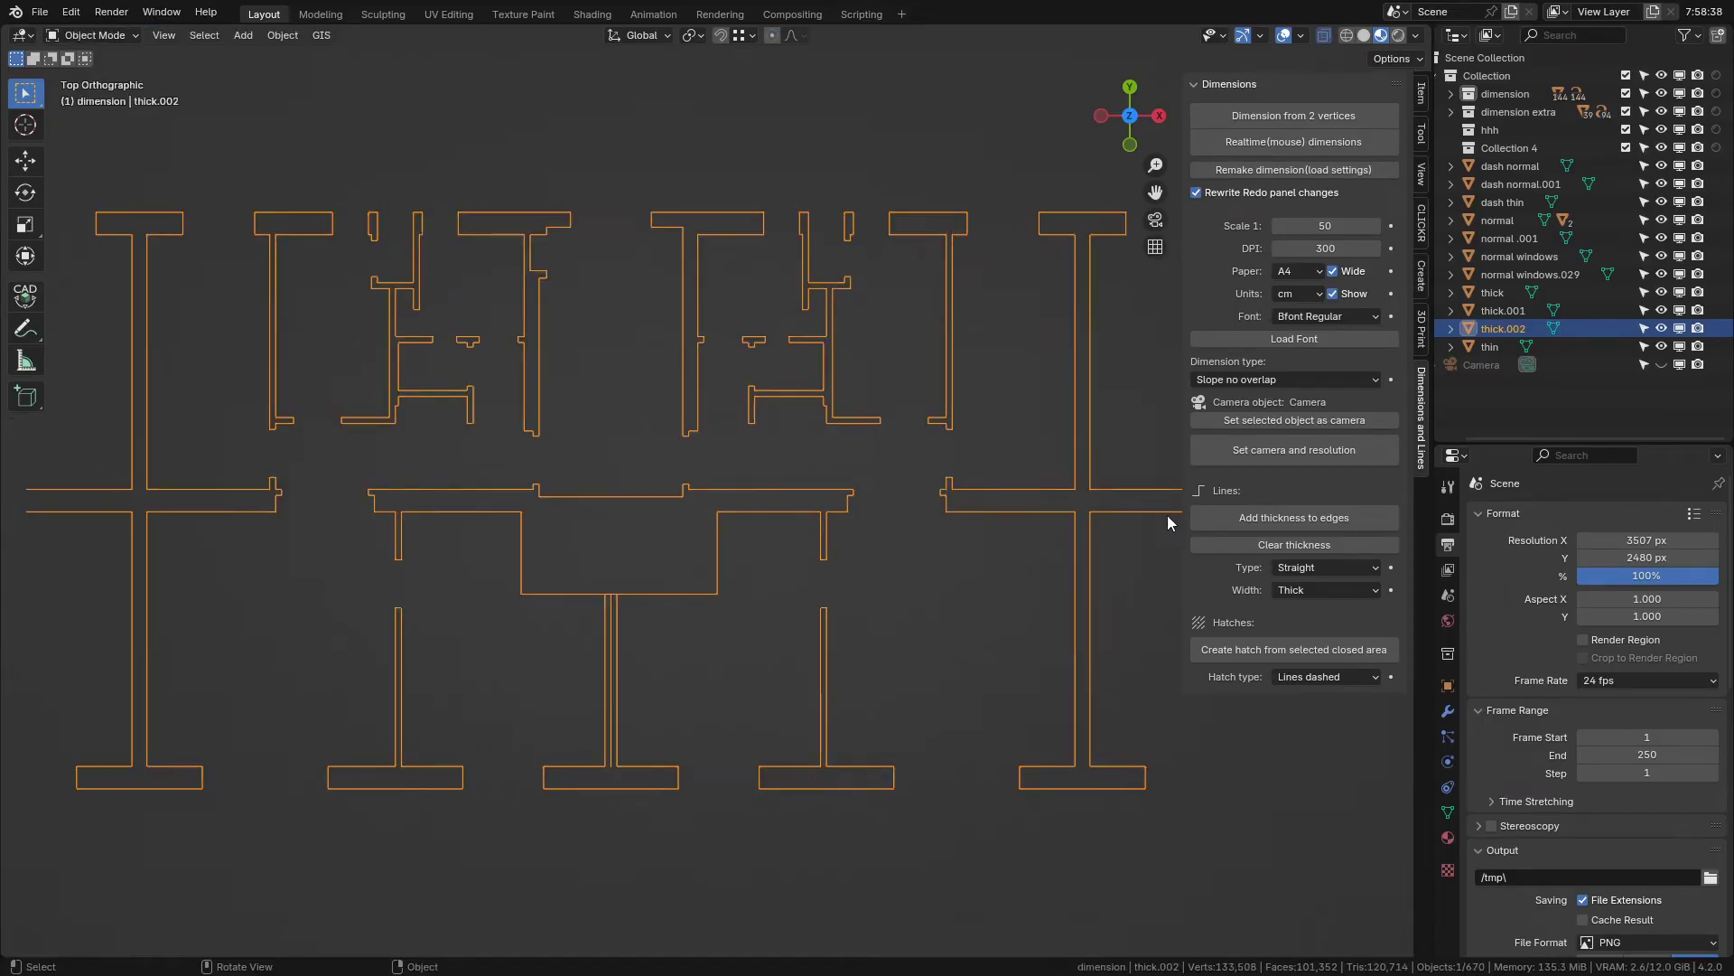
{"action": "left_click", "coordinate": [1219, 512]}
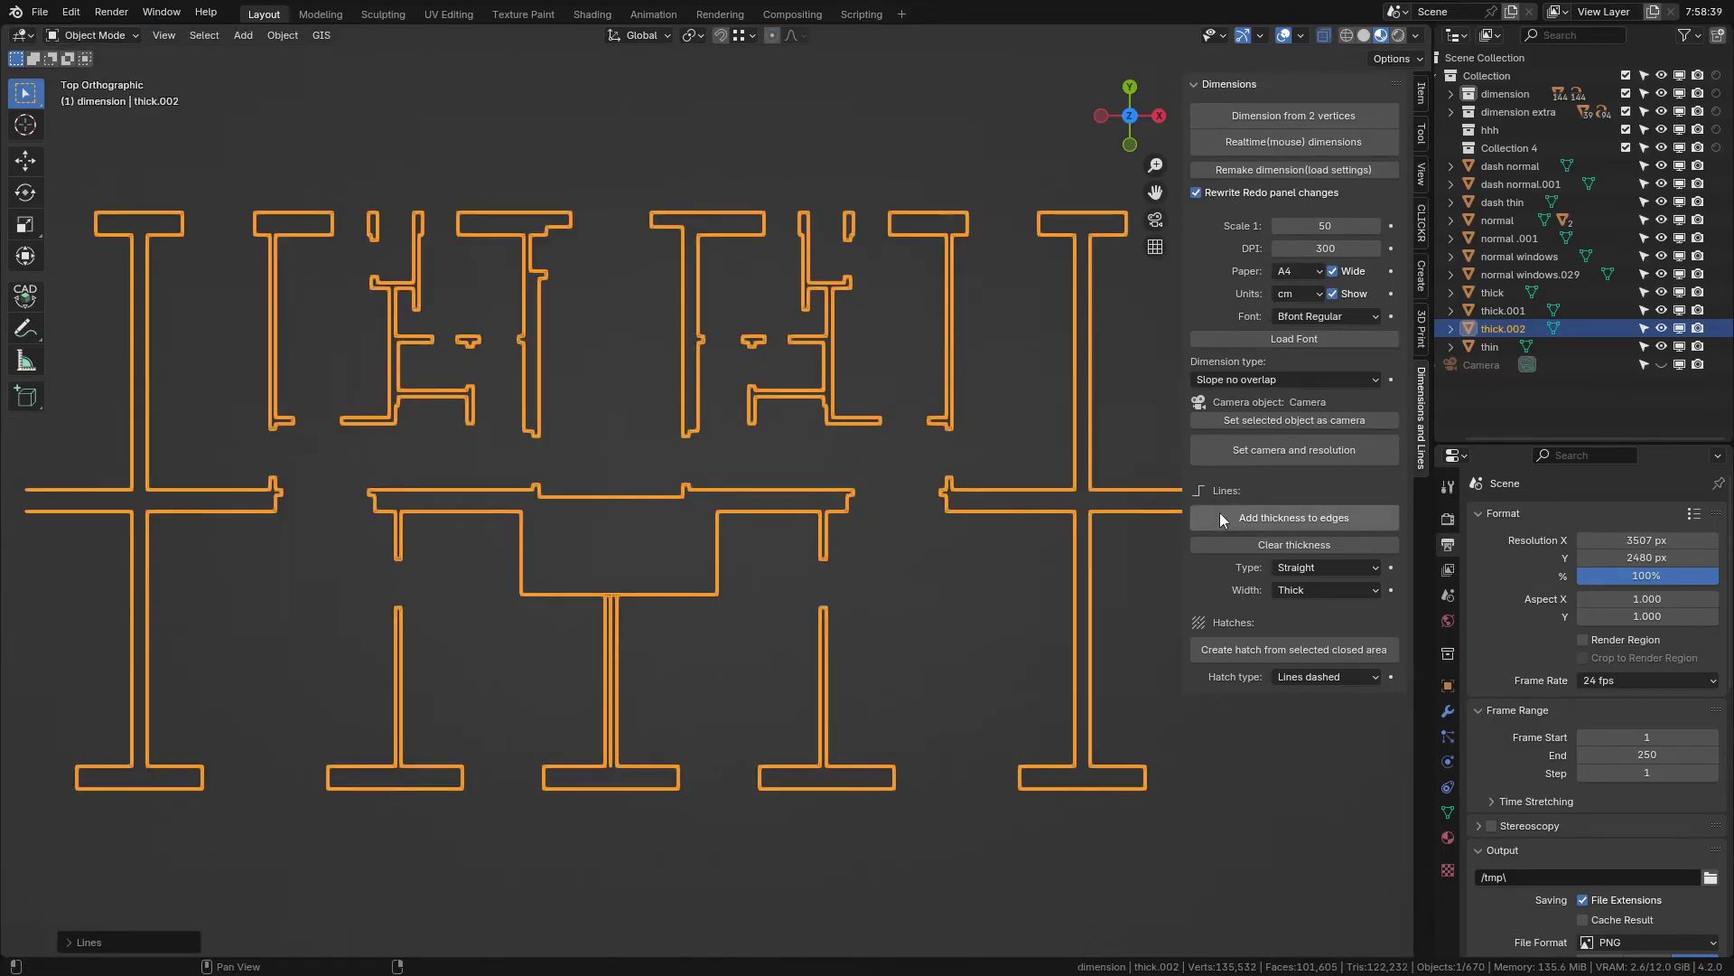
- Preview the bold black walls in rendered shading and review the line width options
{"action": "left_click", "coordinate": [1399, 35]}
{"action": "left_click", "coordinate": [1285, 36]}
{"action": "left_click", "coordinate": [1059, 277]}
{"action": "key", "text": "shift+alt+z"}
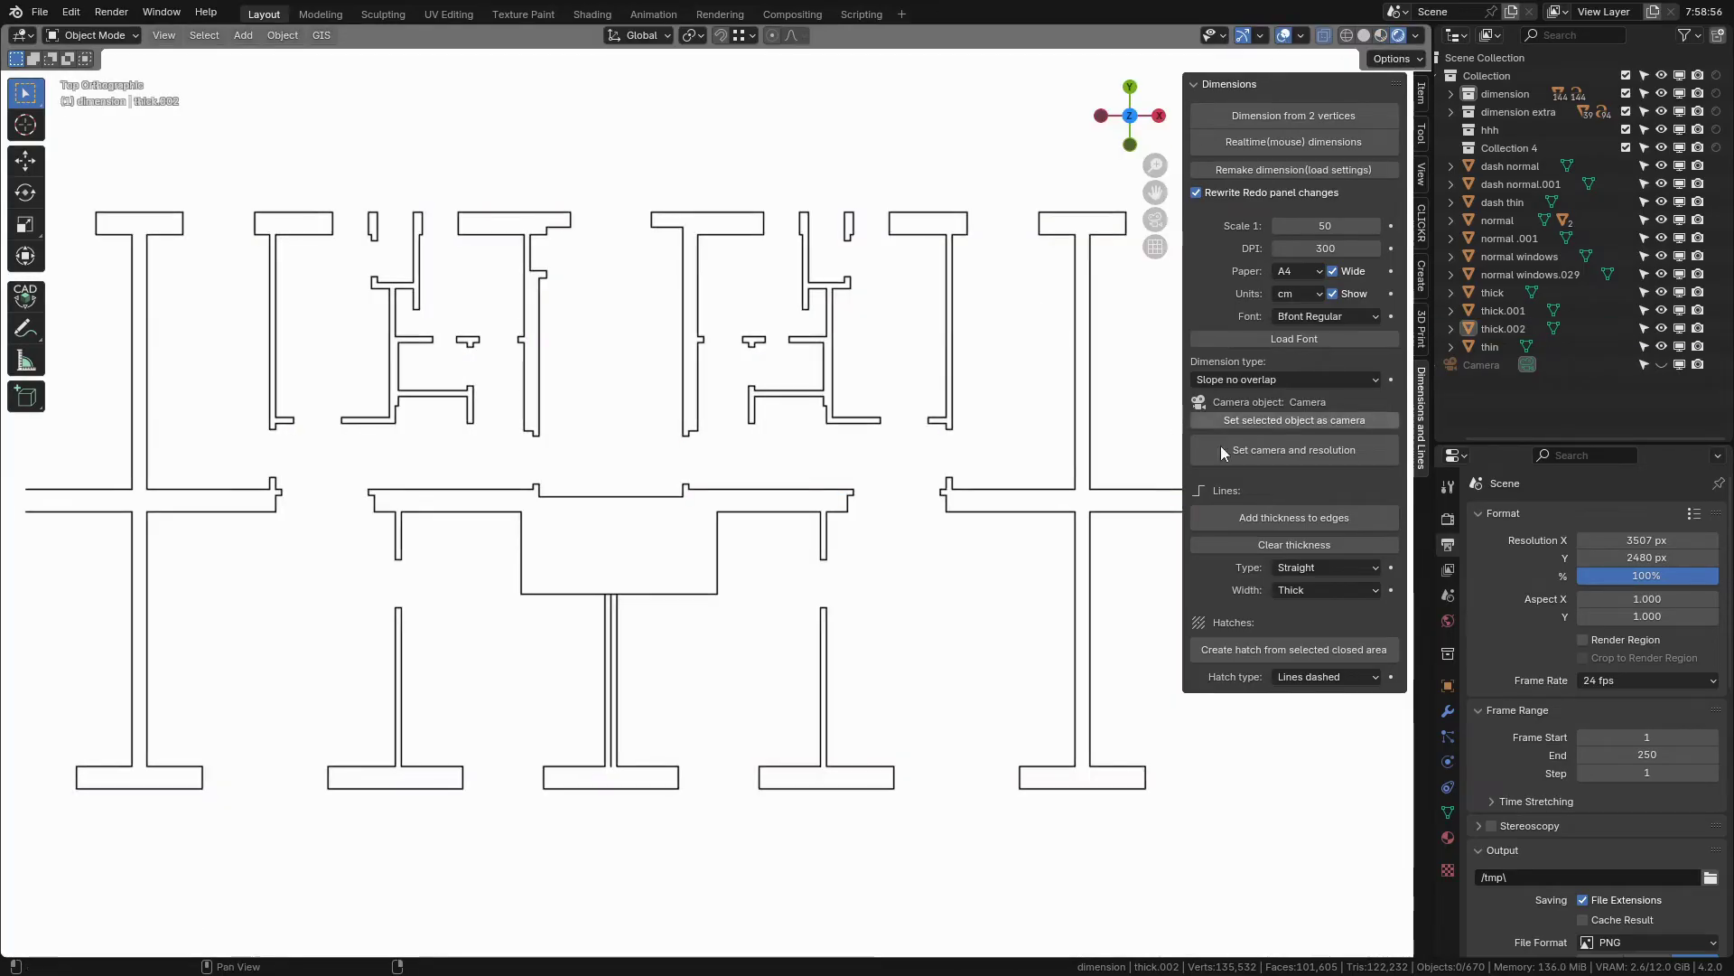
{"action": "left_click", "coordinate": [1317, 595]}
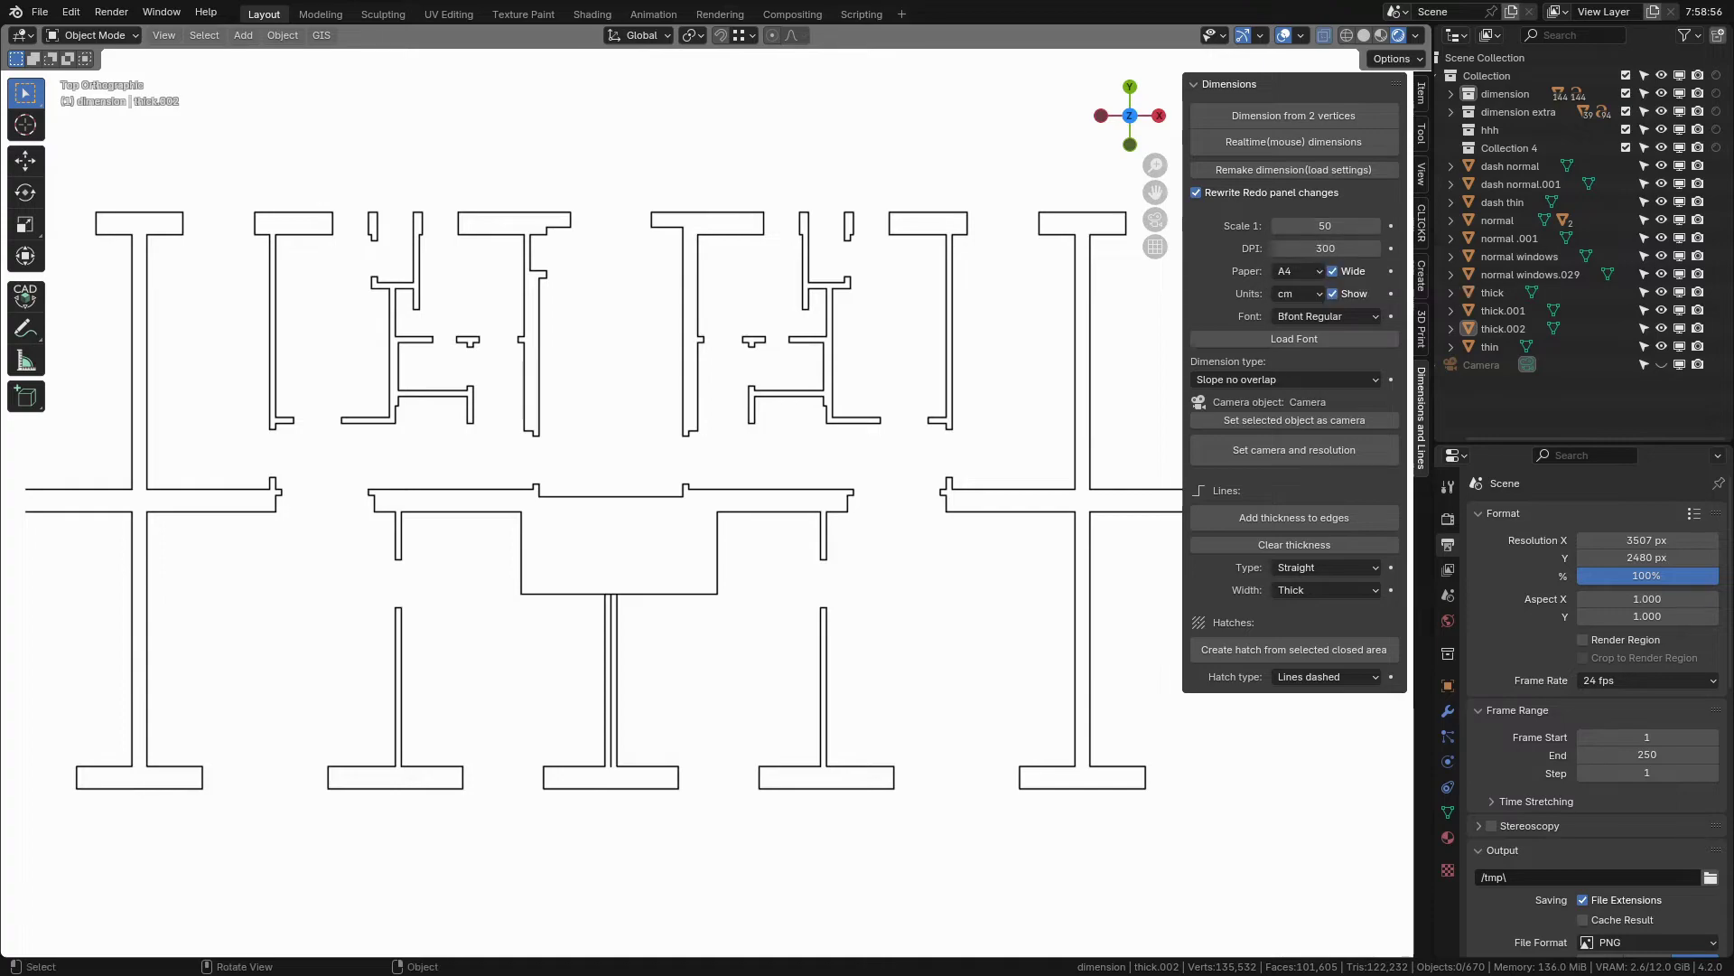
- Zoom in, select the thick.002 walls and try a realtime dimension on a wall corner
{"action": "scroll", "coordinate": [805, 530], "scroll_direction": "up", "scroll_amount": 10}
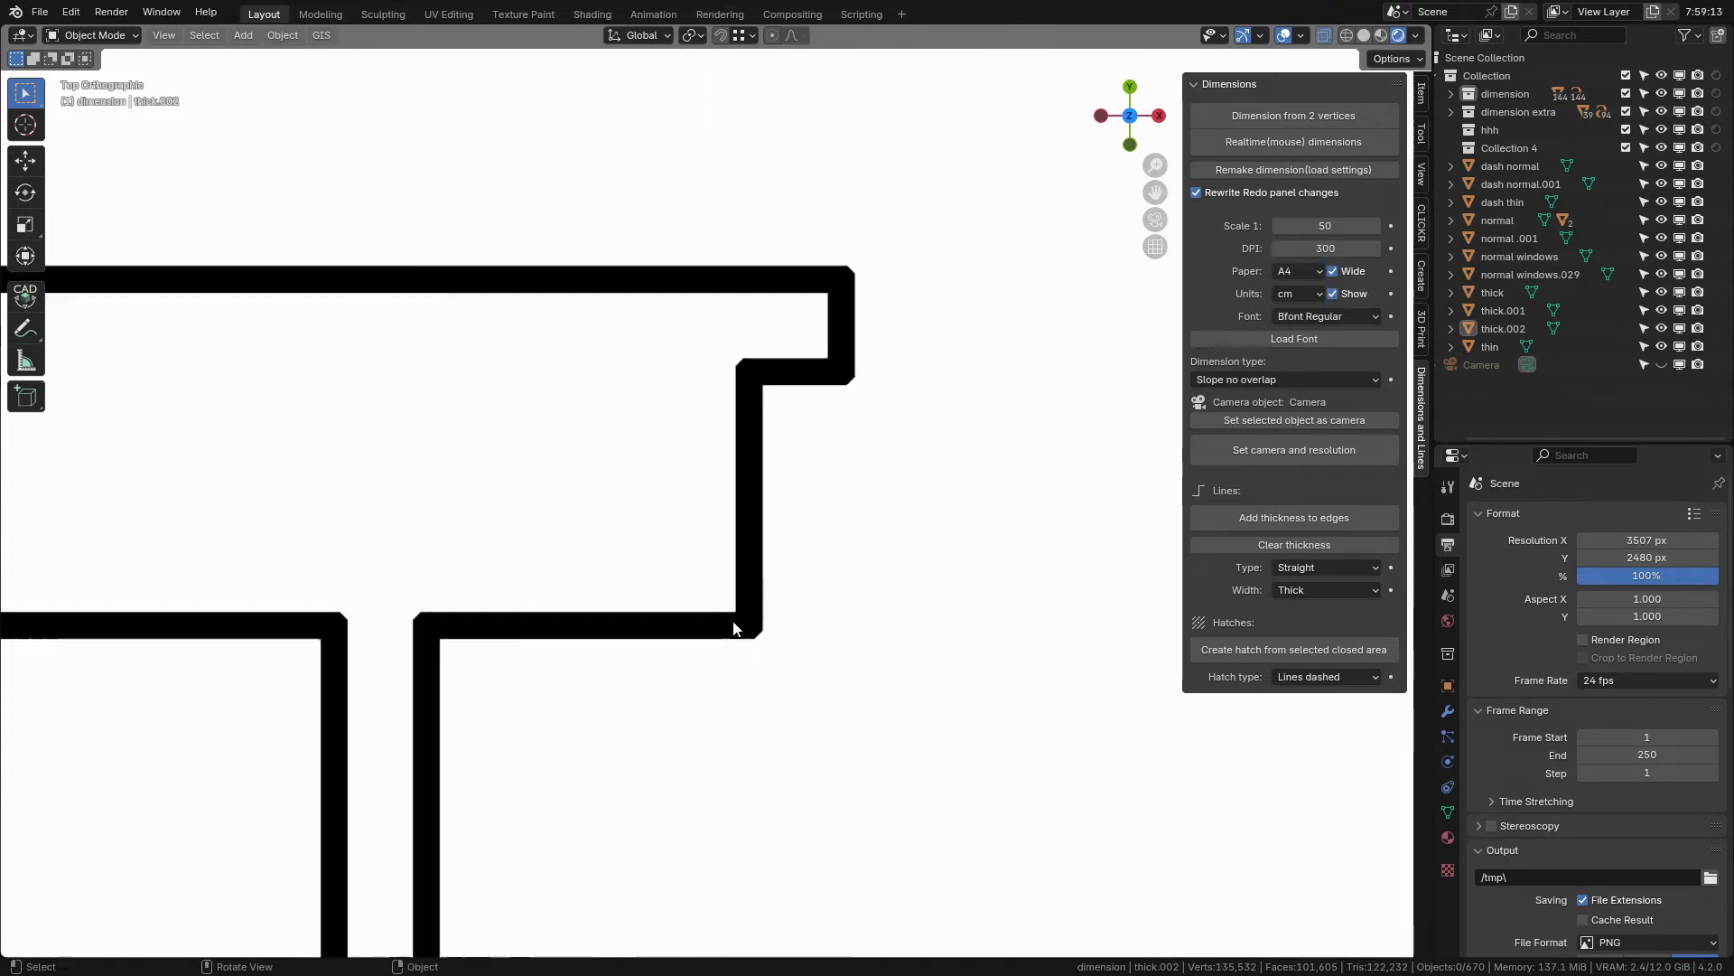
{"action": "left_click", "coordinate": [734, 628]}
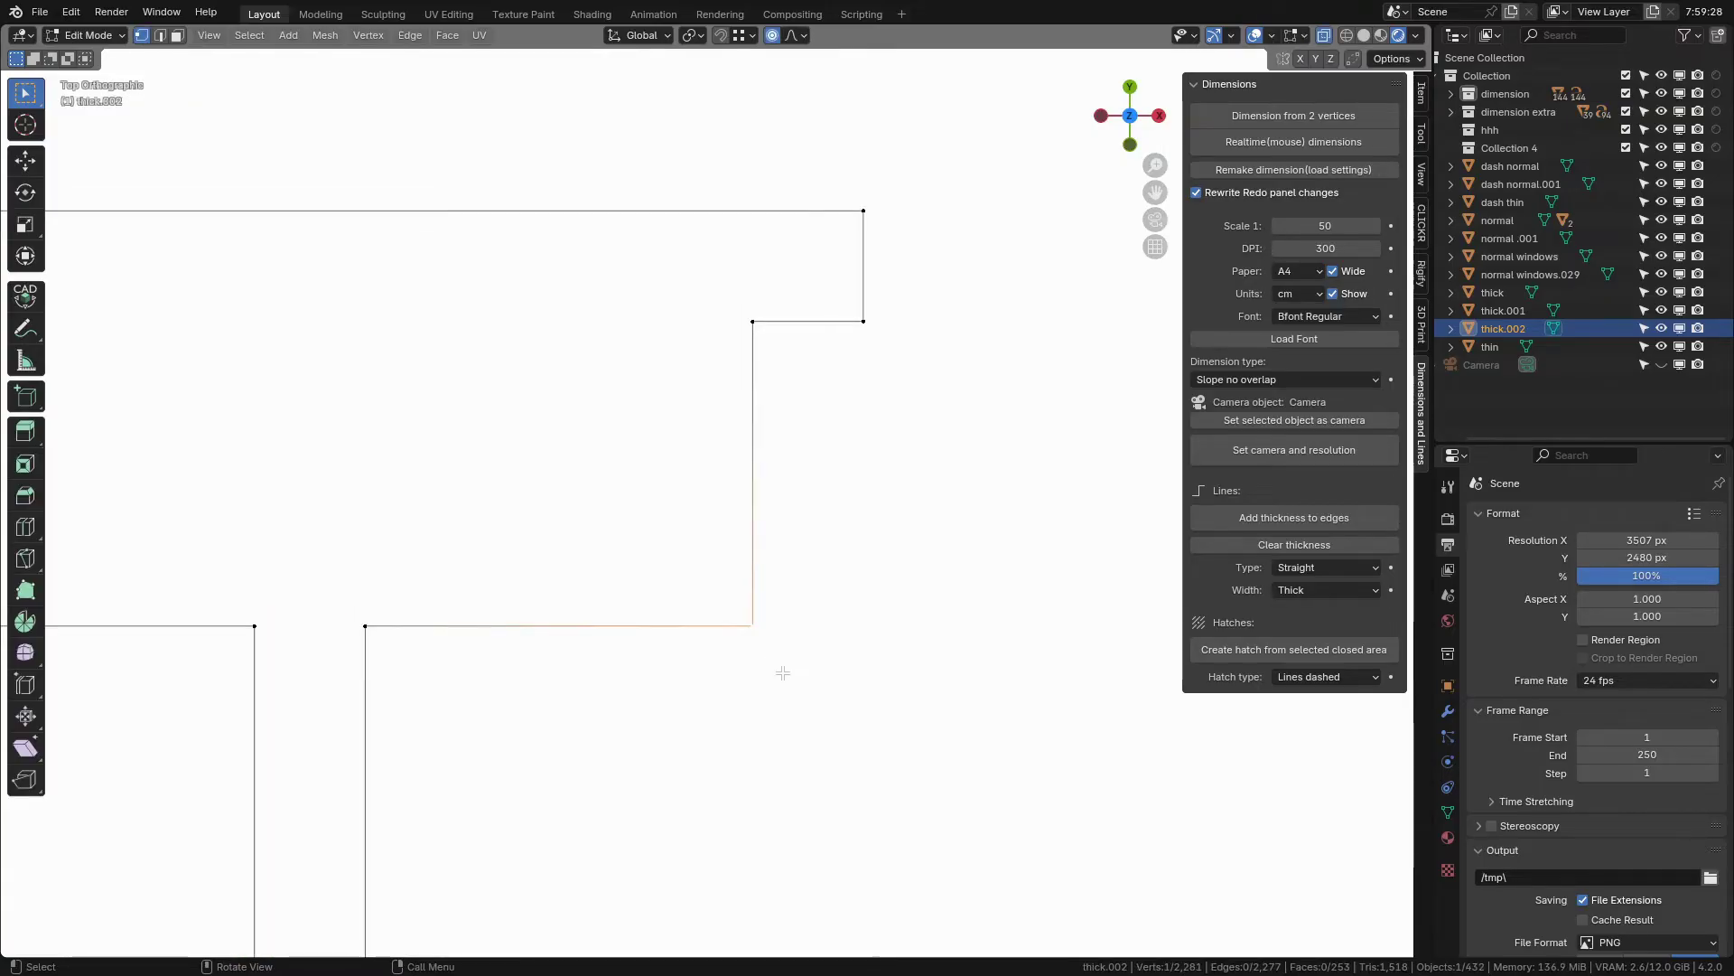
{"action": "left_click", "coordinate": [1277, 144]}
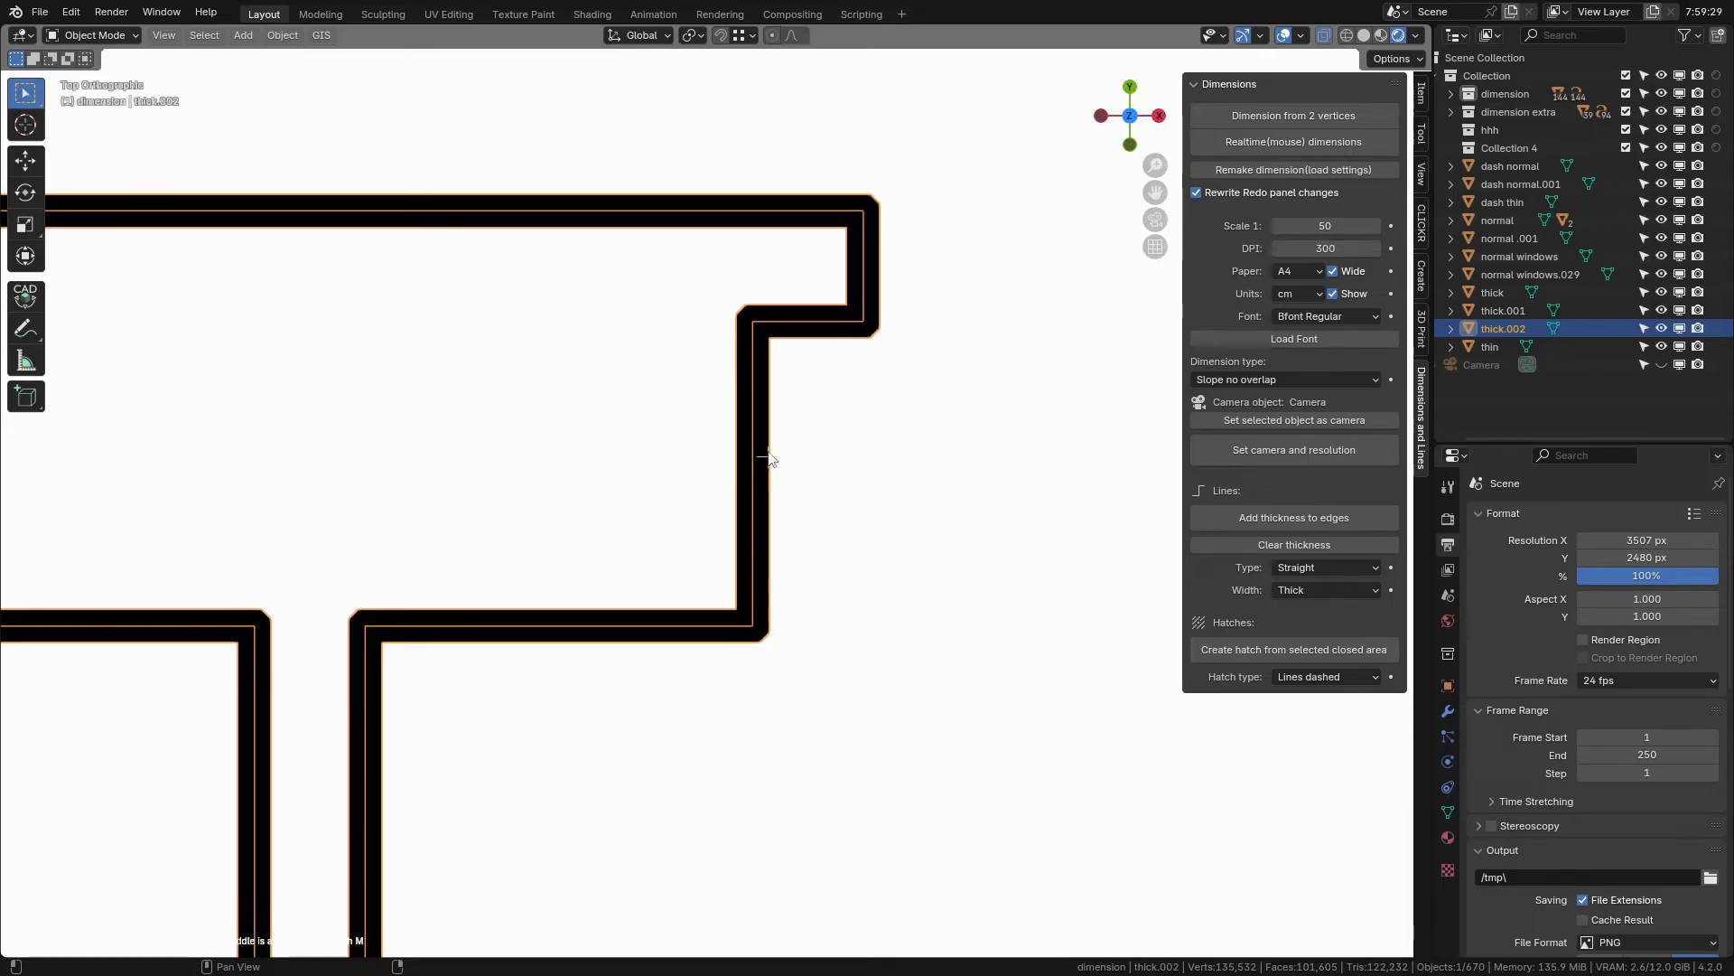
{"action": "scroll", "coordinate": [799, 420], "scroll_direction": "down", "scroll_amount": 5}
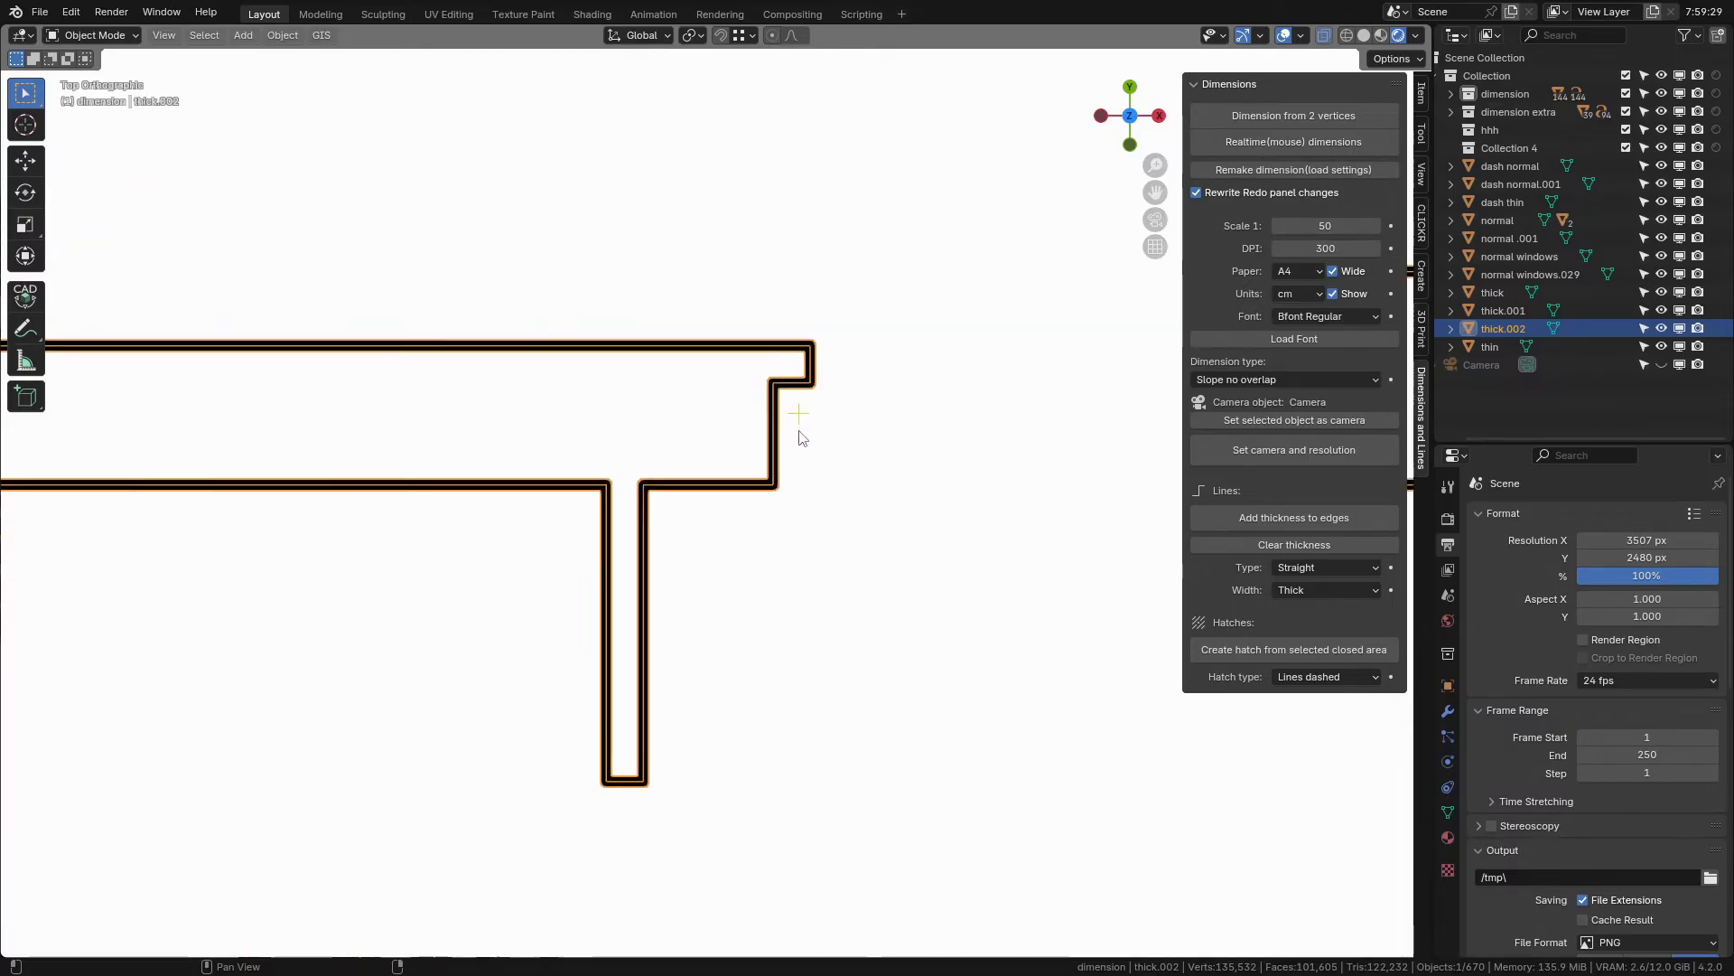
{"action": "scroll", "coordinate": [800, 433], "scroll_direction": "down", "scroll_amount": 1}
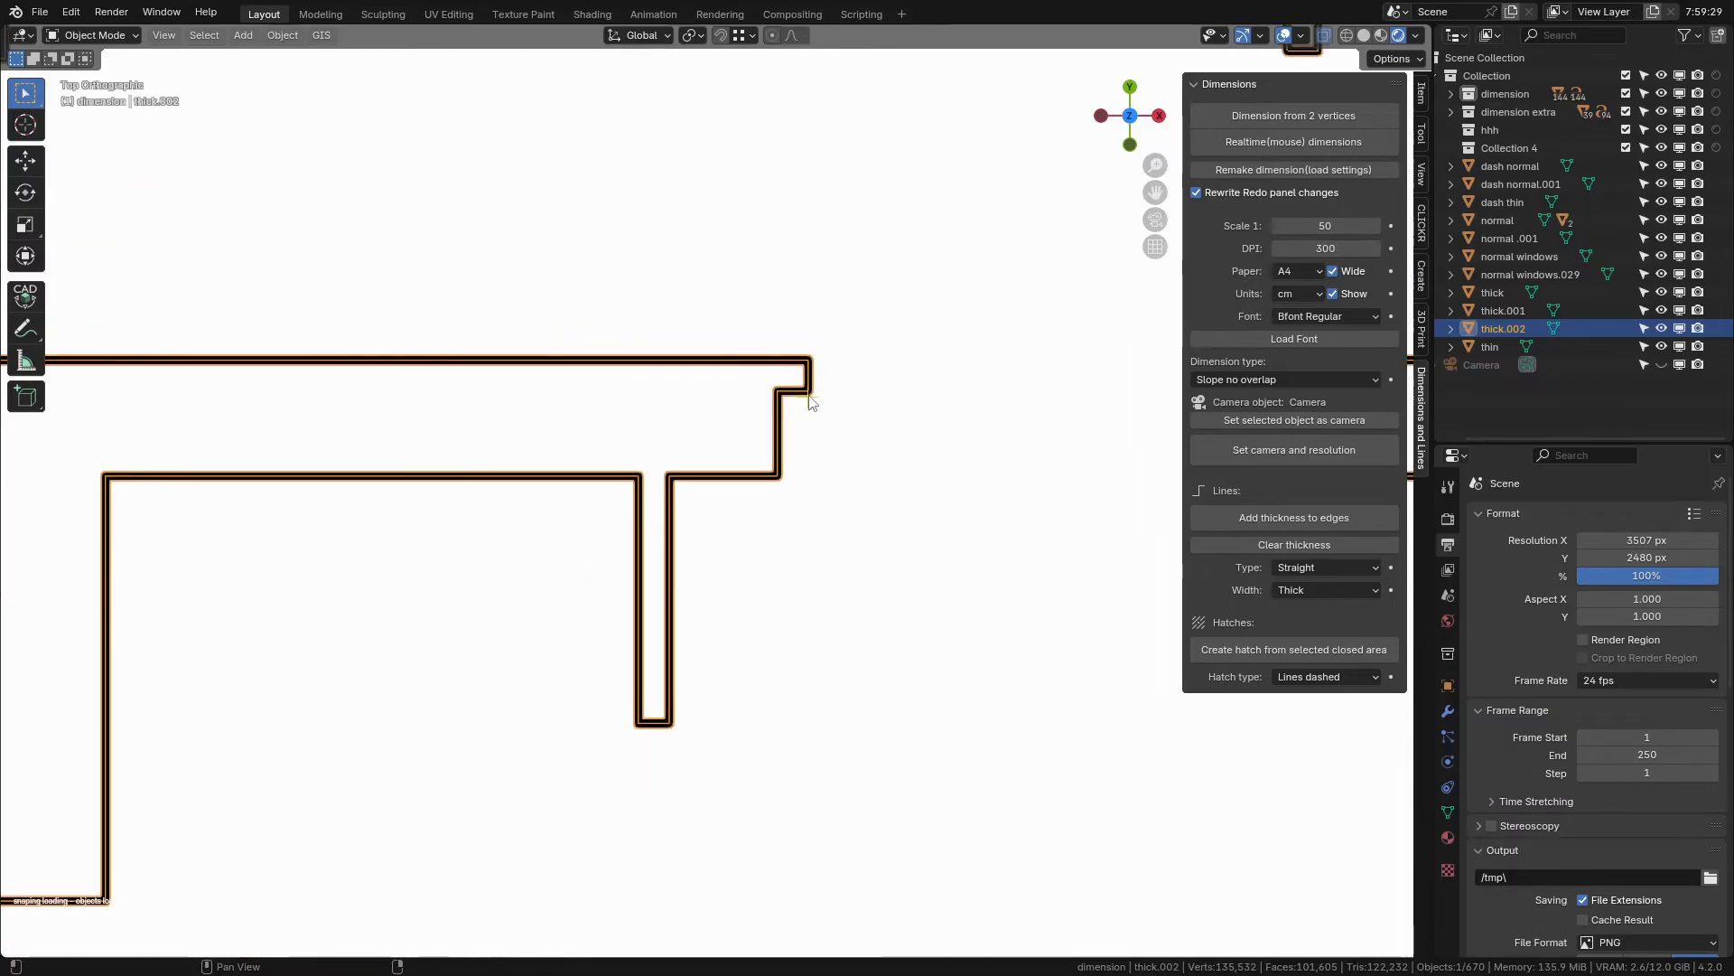
{"action": "left_click", "coordinate": [669, 480]}
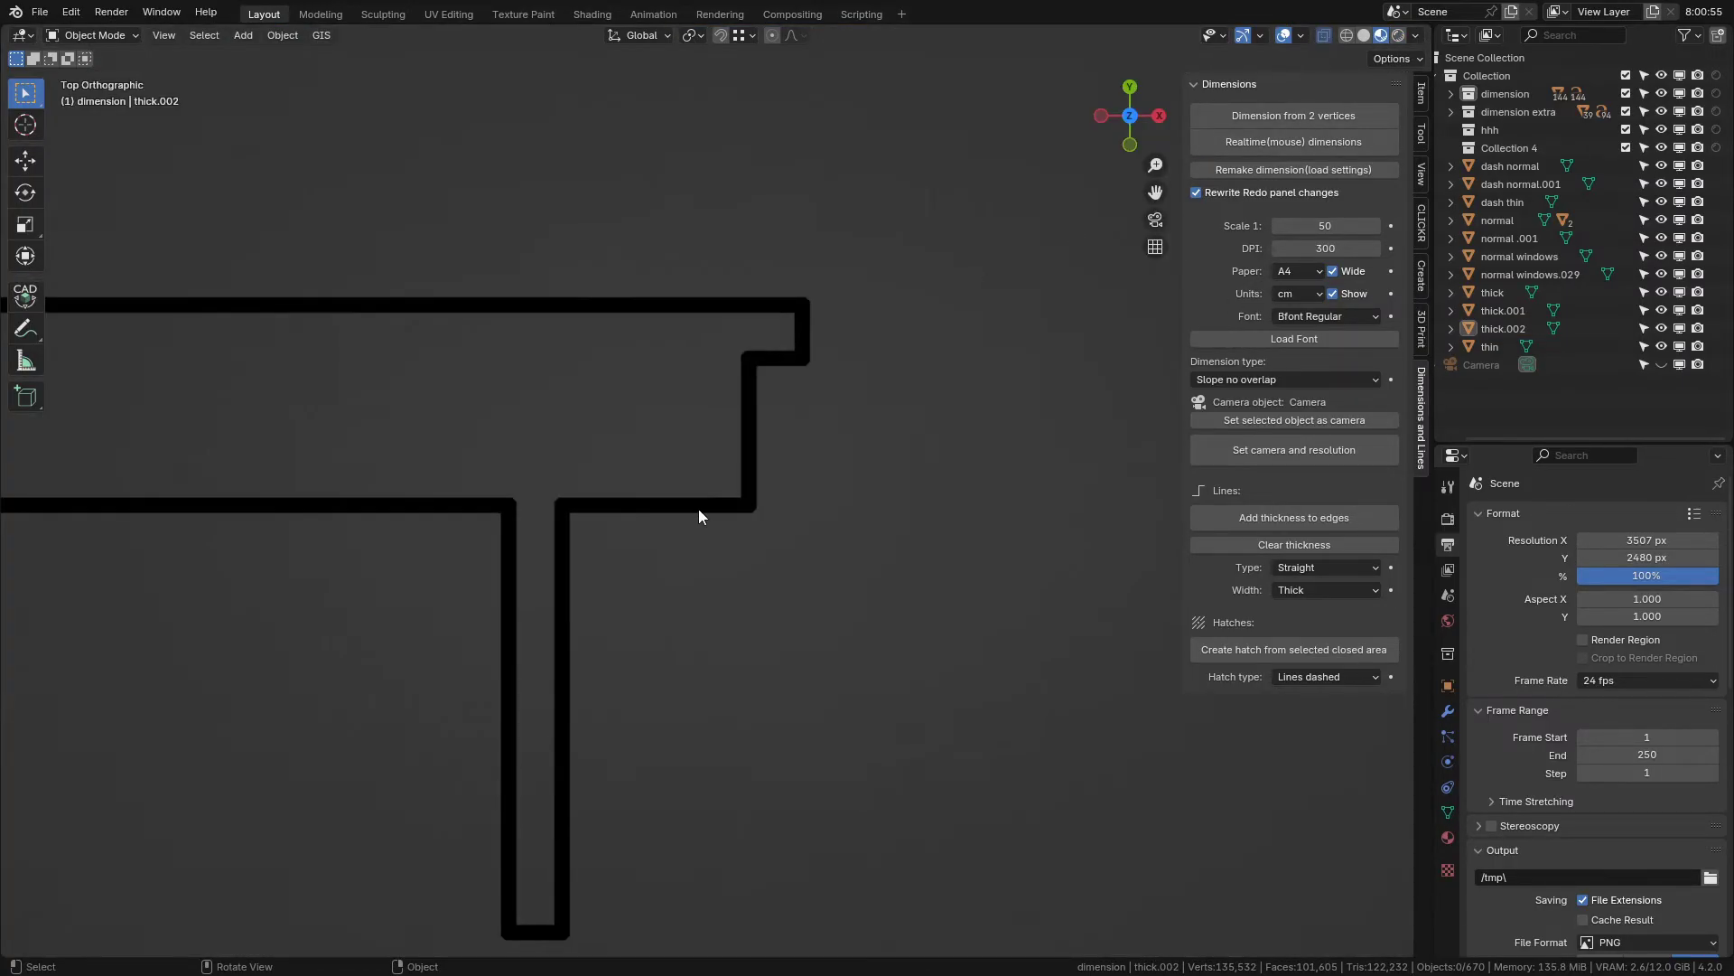
- In Edit Mode, extrude two angled edges from the thick.002 T-junction corner vertex
{"action": "left_click", "coordinate": [699, 511]}
{"action": "key", "text": "Tab"}
{"action": "left_click", "coordinate": [764, 506]}
{"action": "key", "text": "e"}
{"action": "left_click", "coordinate": [886, 572]}
{"action": "key", "text": "e"}
{"action": "left_click", "coordinate": [977, 709]}
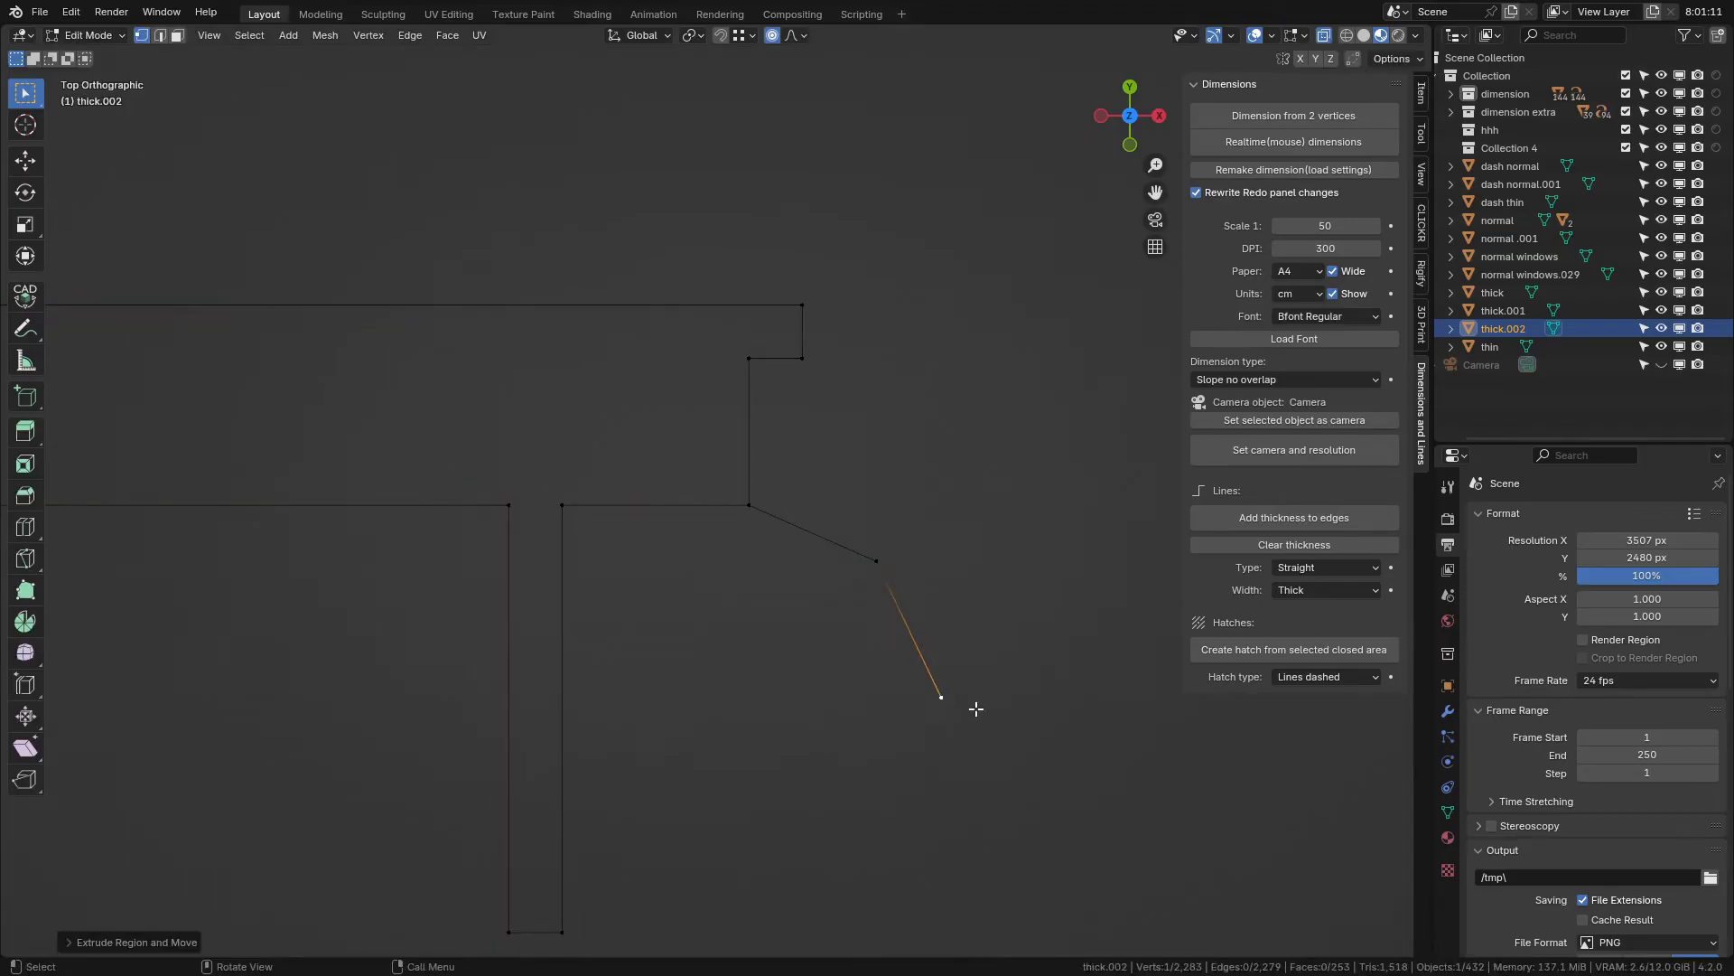
{"action": "left_click", "coordinate": [1253, 515]}
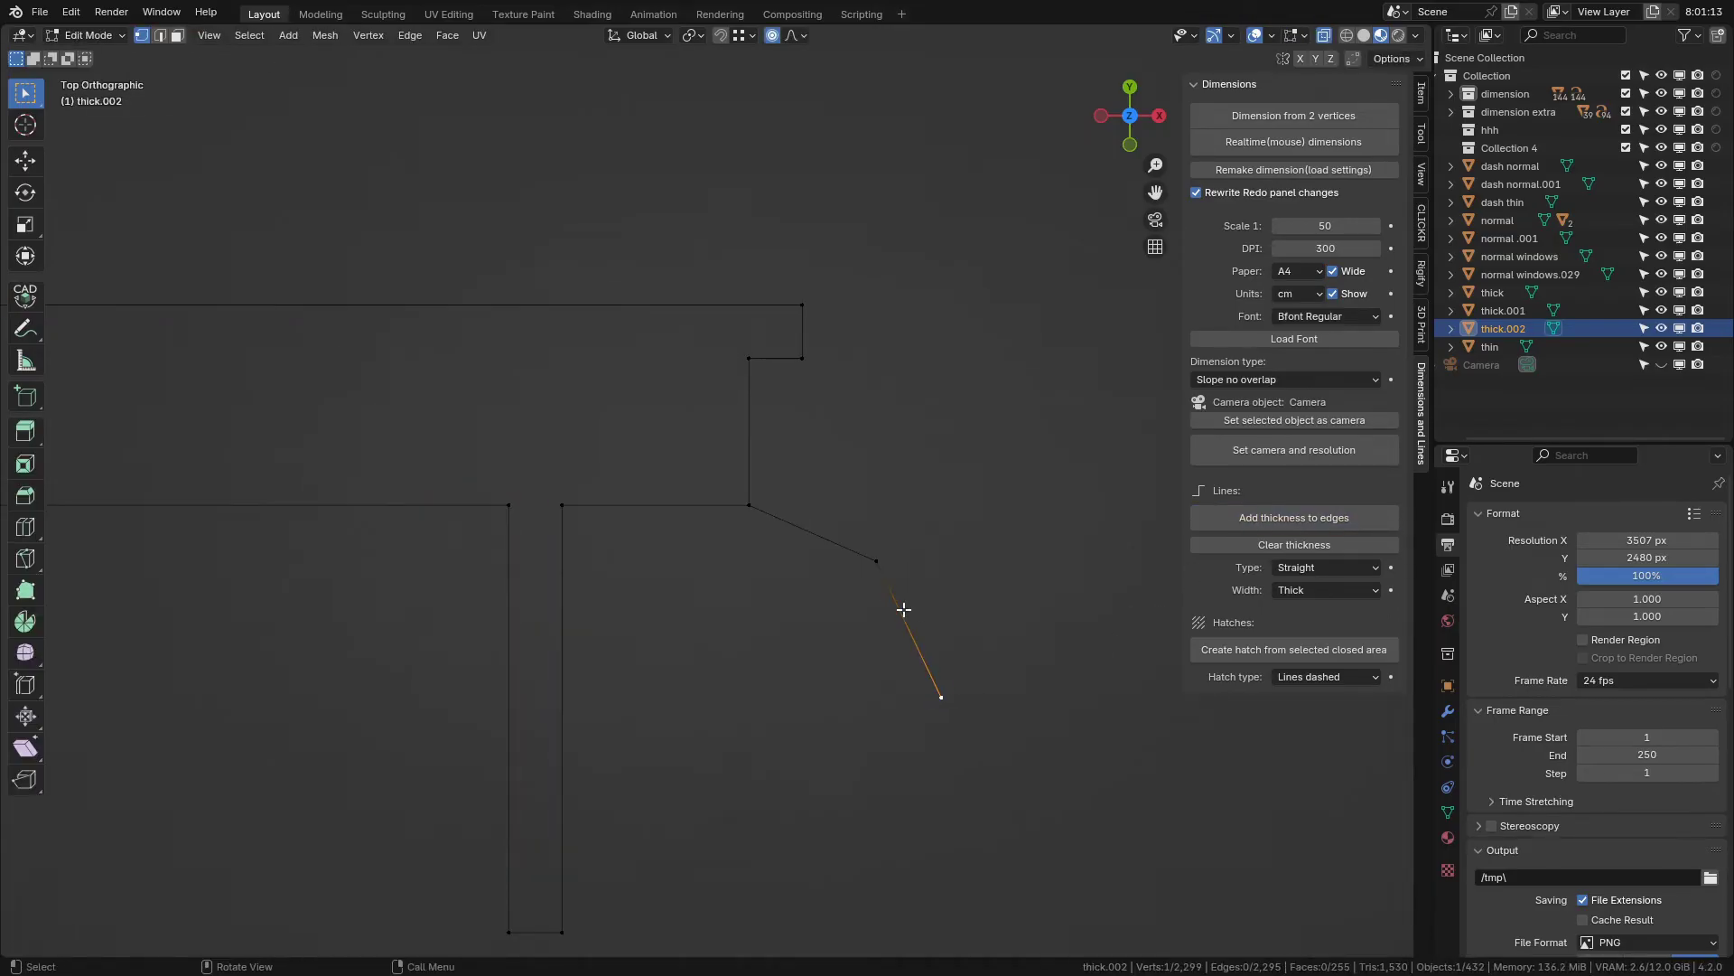
{"action": "right_click", "coordinate": [885, 576]}
- Thicken the new edges, then undo to remove the extra angled wall
{"action": "left_click", "coordinate": [885, 577]}
{"action": "left_click", "coordinate": [1245, 518]}
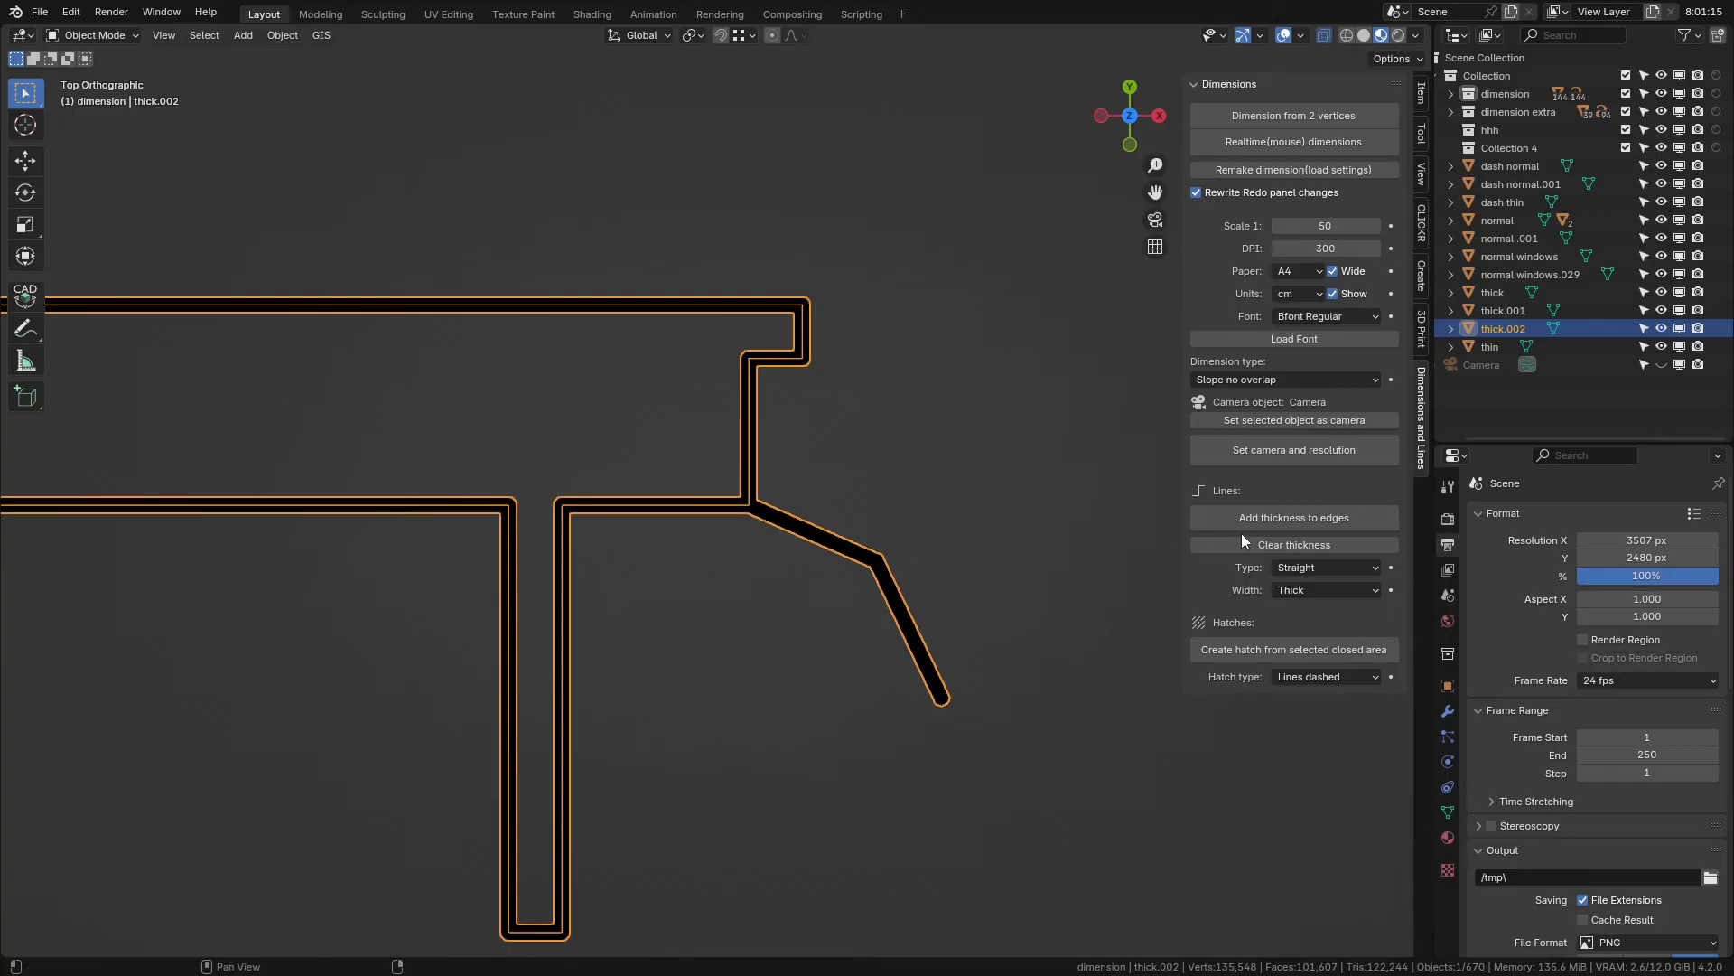
{"action": "left_click", "coordinate": [1270, 518]}
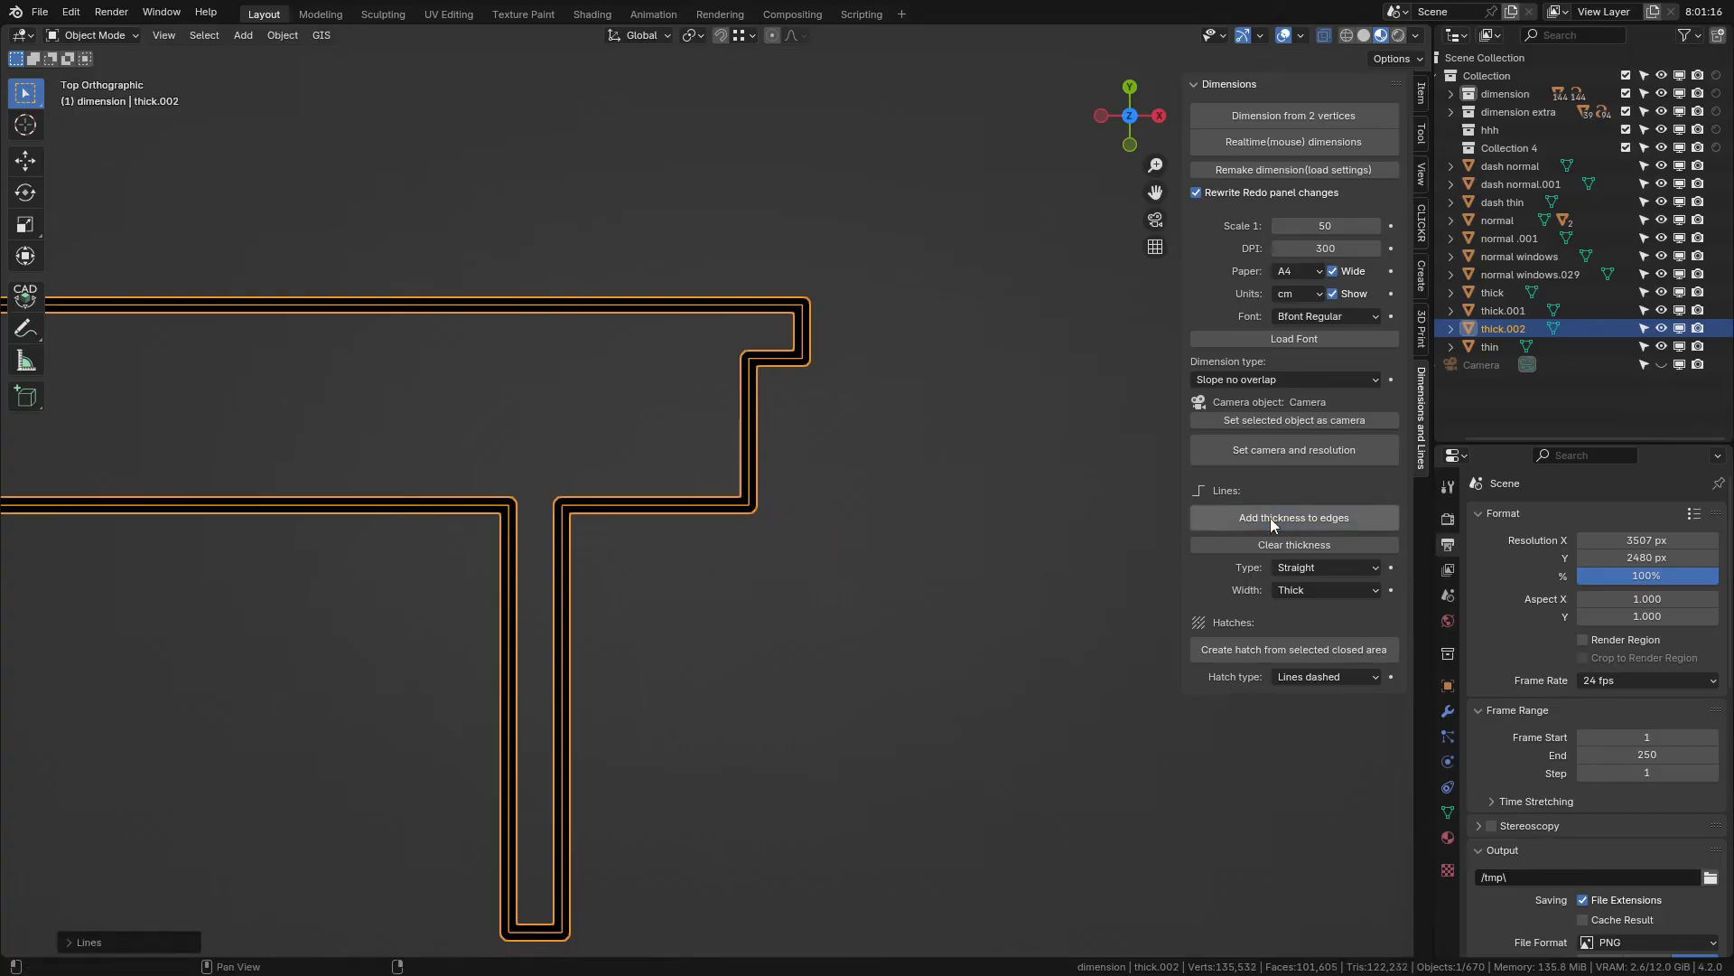
{"action": "left_click", "coordinate": [840, 593]}
- Add a plane, move it into the lower-right room and try thickening its edges
{"action": "left_click", "coordinate": [243, 35]}
{"action": "mouse_move", "coordinate": [264, 57]}
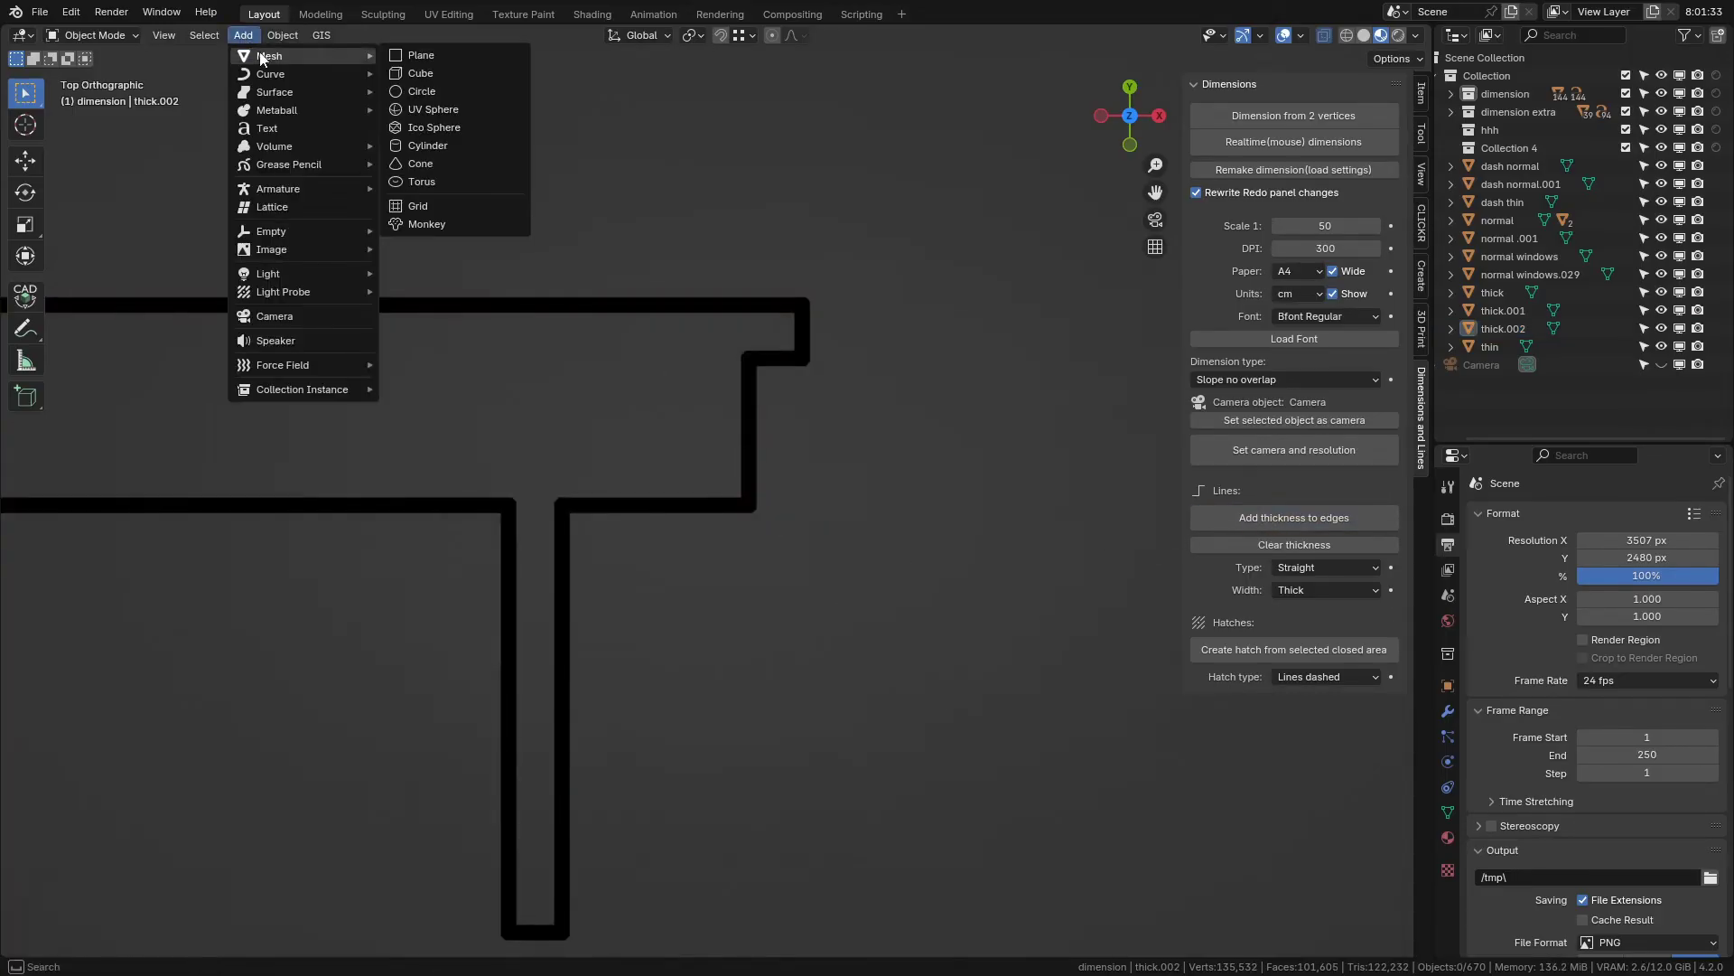
{"action": "left_click", "coordinate": [443, 58]}
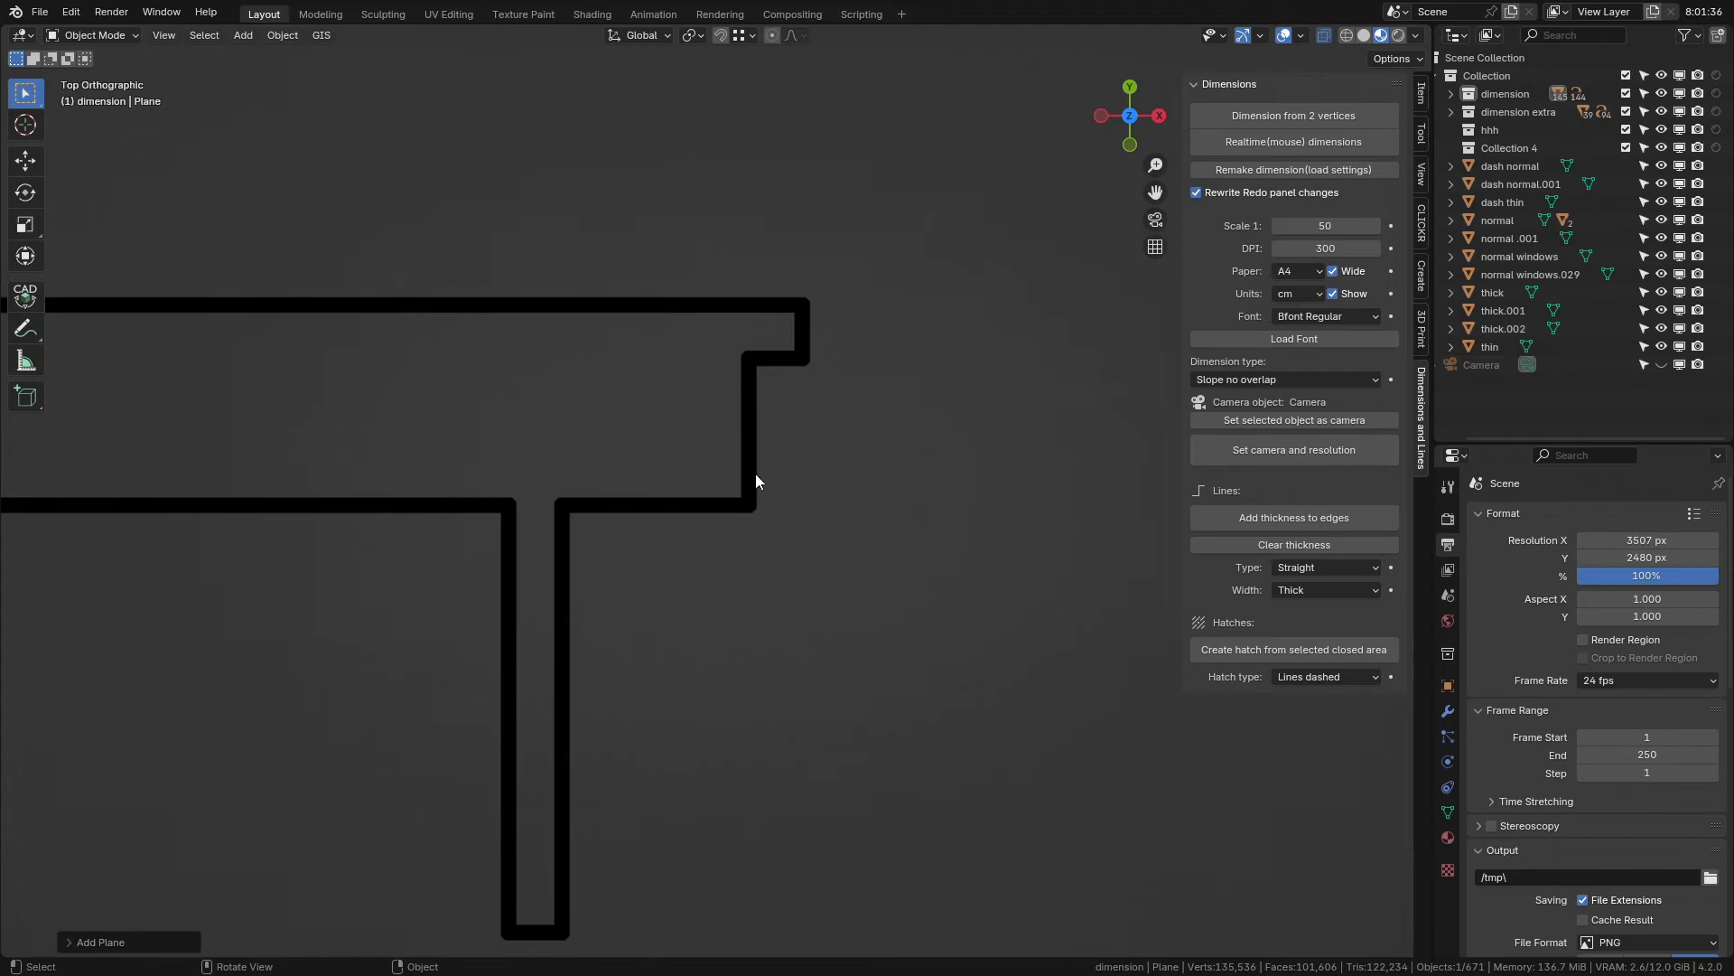
{"action": "key", "text": "g"}
{"action": "scroll", "coordinate": [760, 496], "scroll_direction": "down", "scroll_amount": 8}
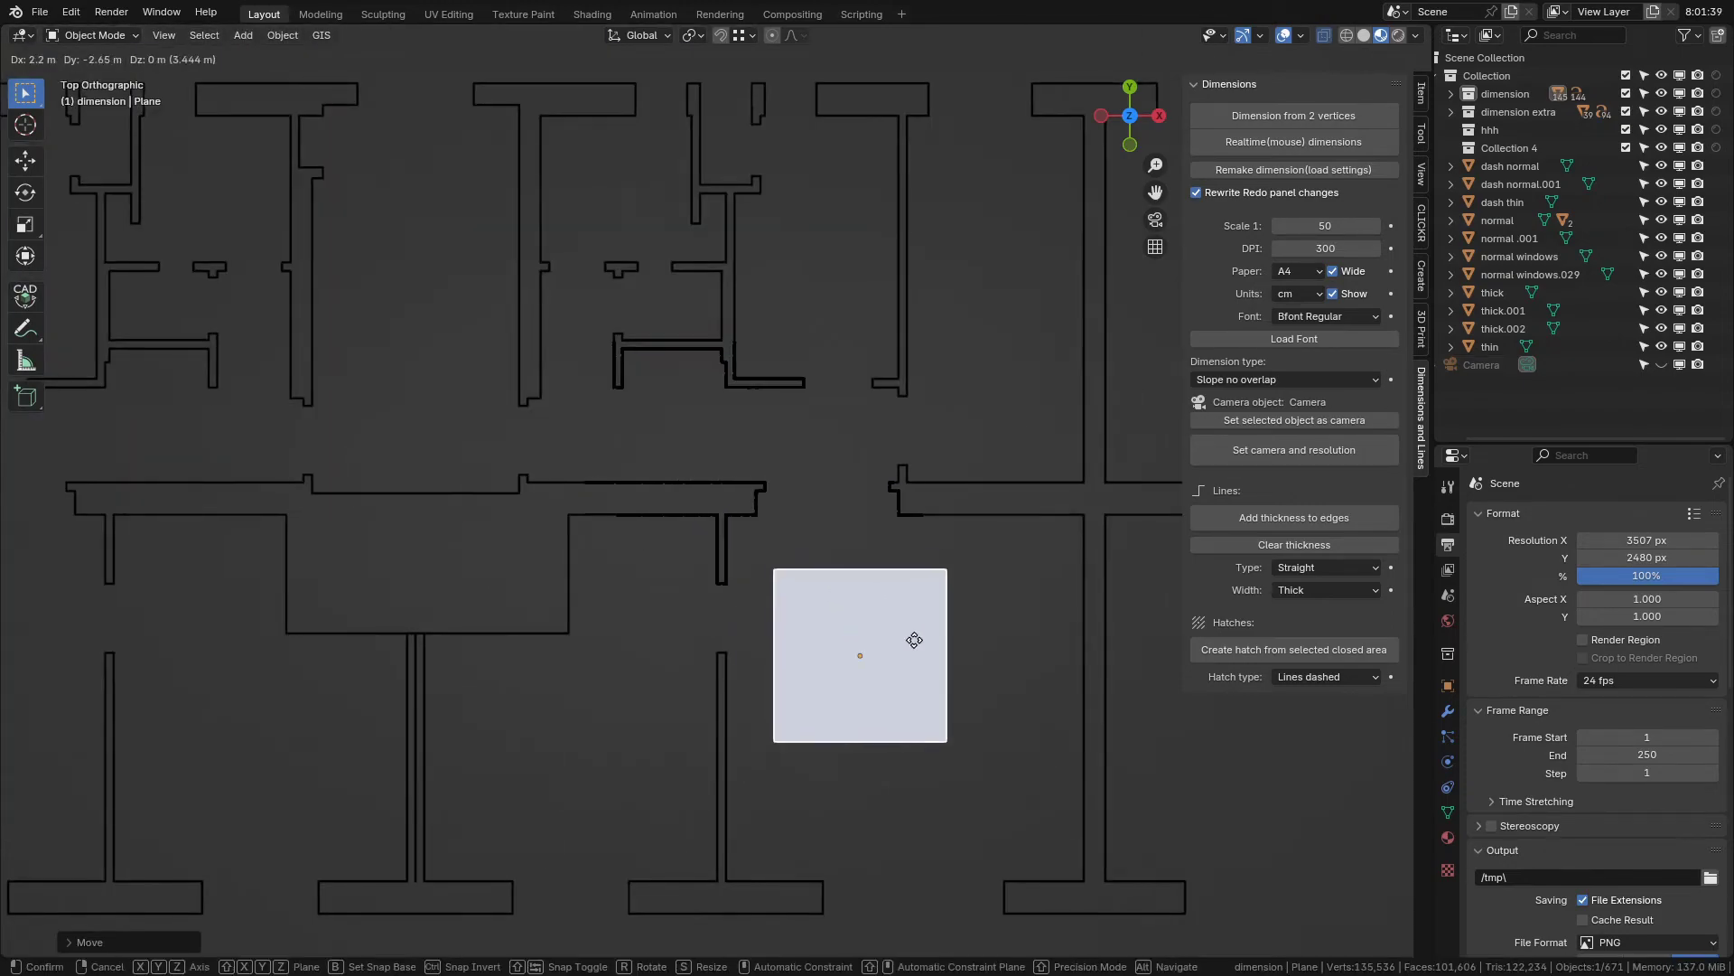
{"action": "left_click", "coordinate": [918, 648]}
{"action": "left_click", "coordinate": [1243, 516]}
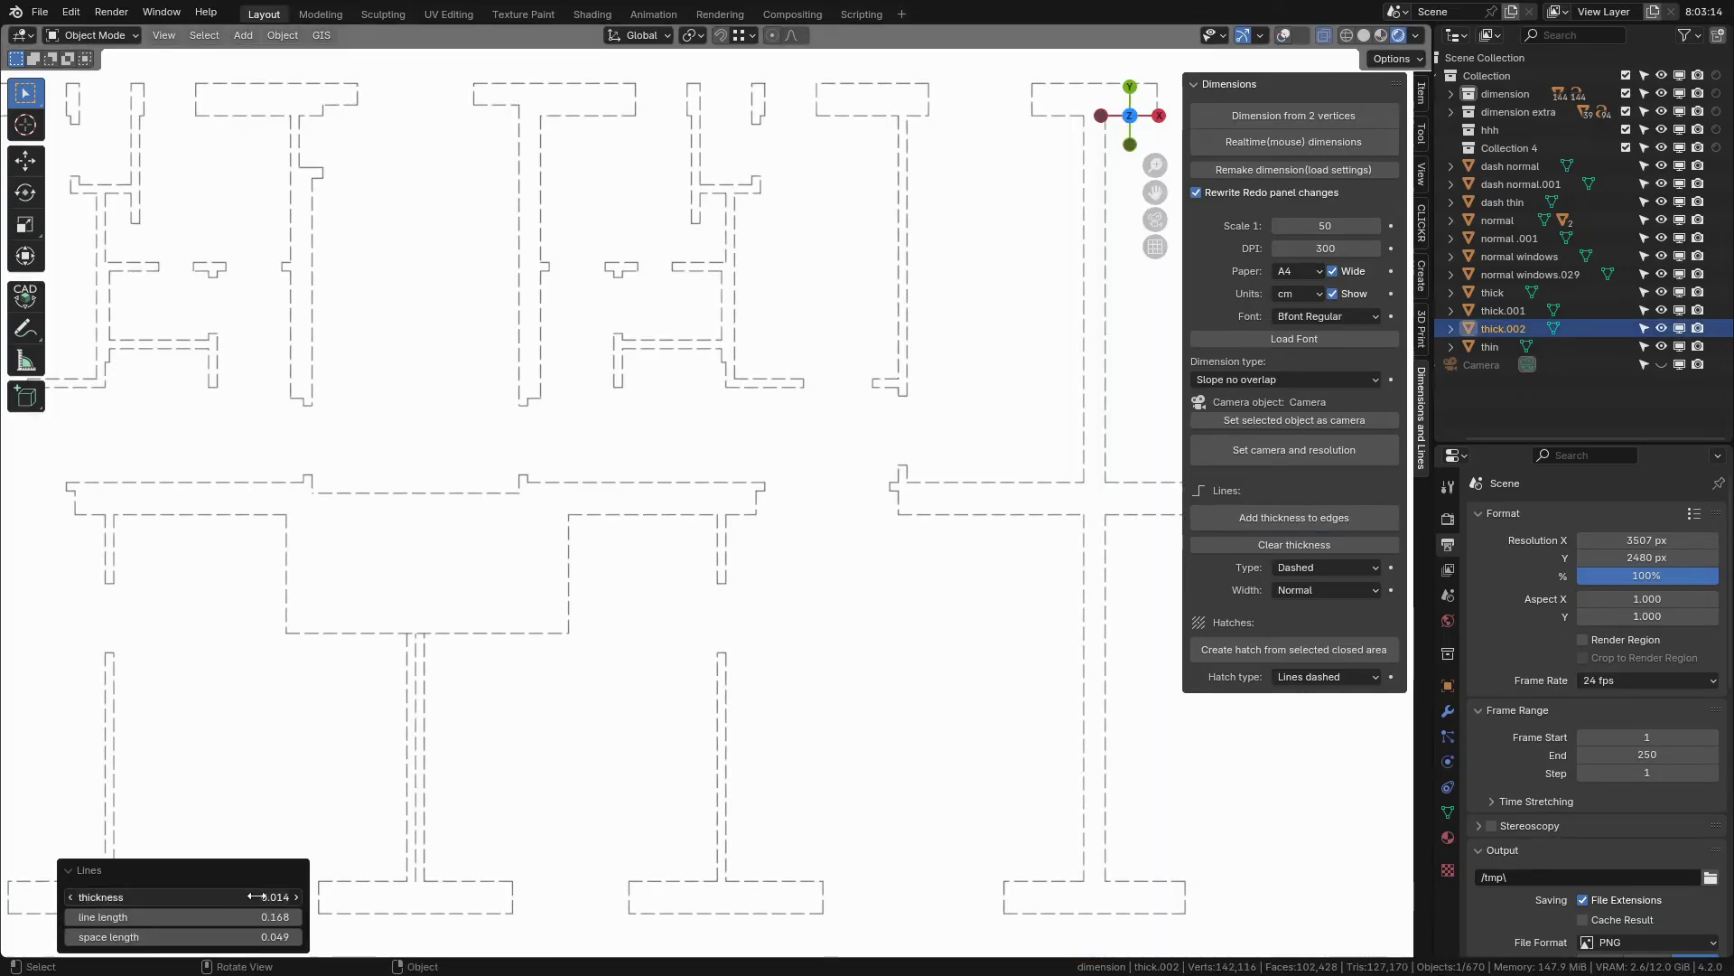
- Thicken the dashed wall lines and keep 3-1 Lines as the hatch pattern
{"action": "left_click_drag", "start_coordinate": [257, 897], "coordinate": [289, 896]}
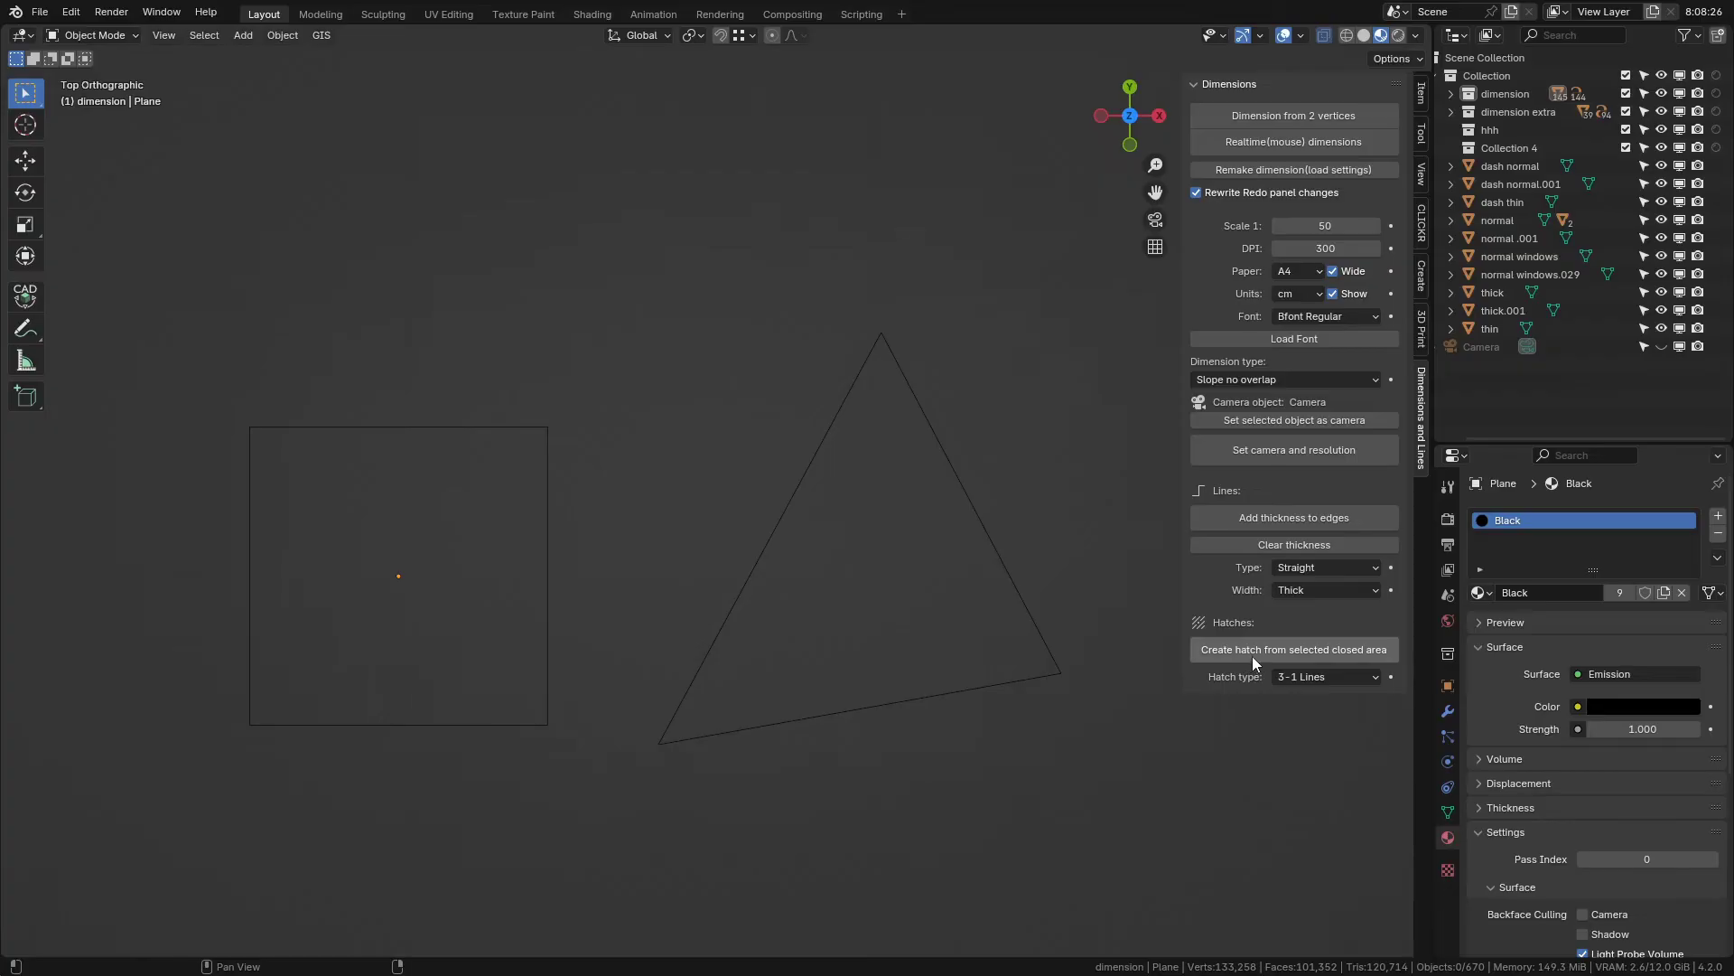
{"action": "left_click", "coordinate": [1304, 676]}
{"action": "left_click", "coordinate": [1303, 676]}
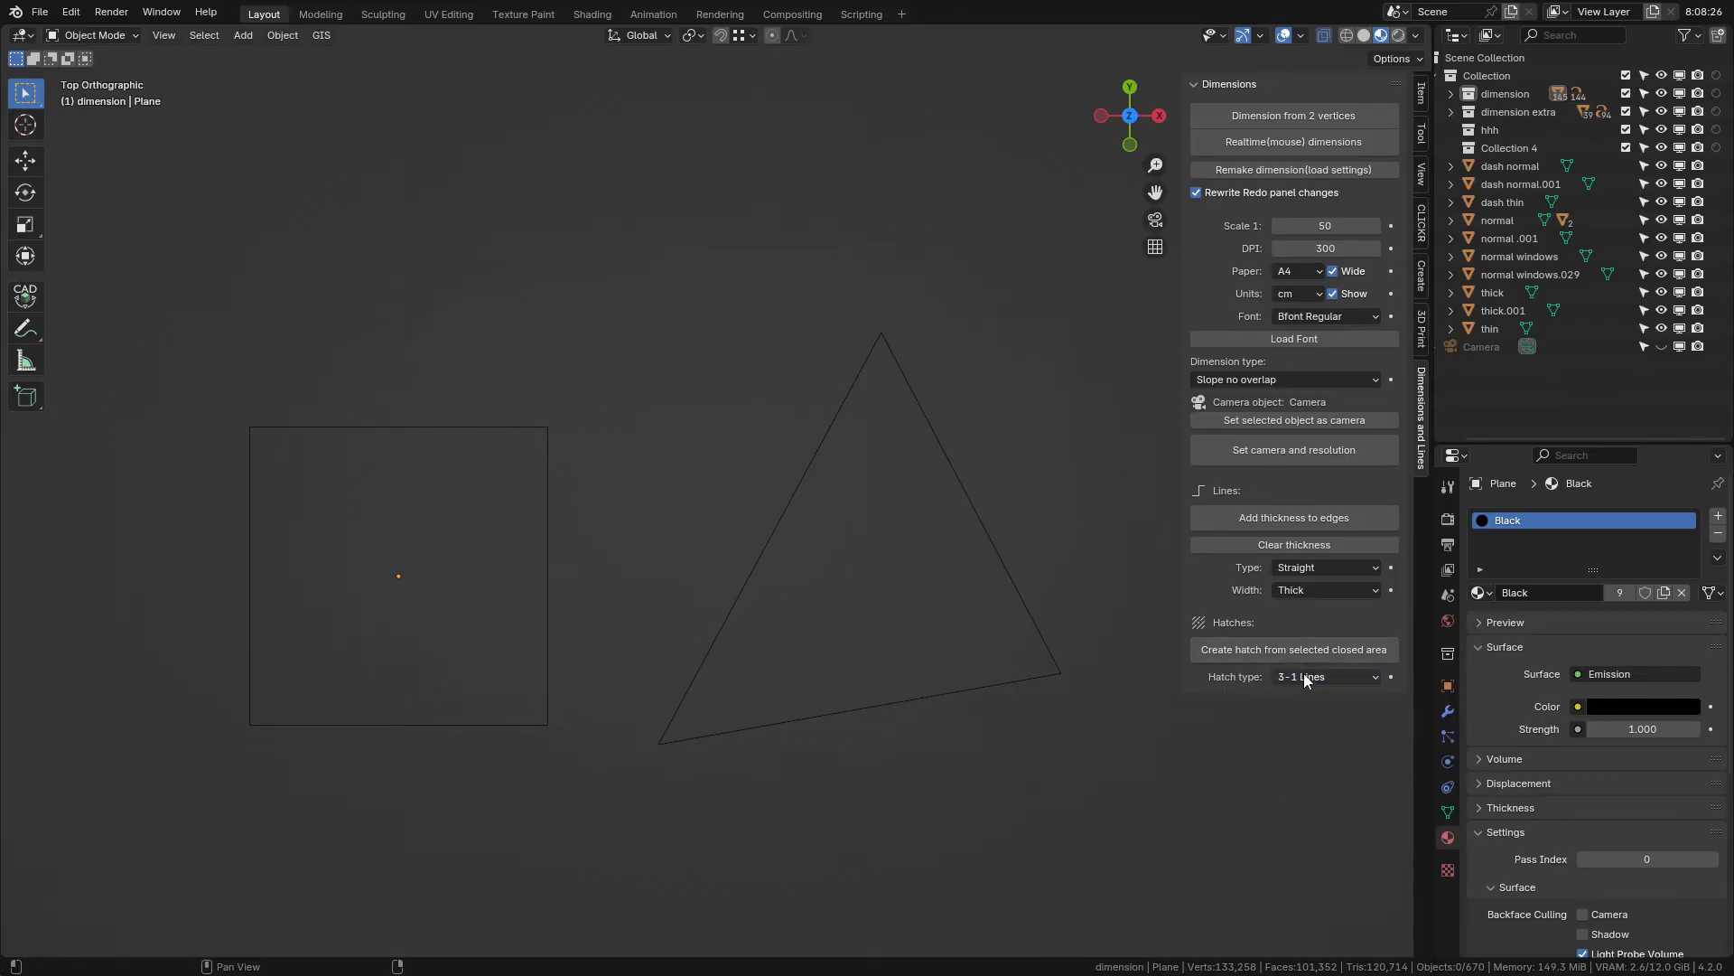
- Select all edges of the square and triangle outline and hatch their closed areas
{"action": "left_click", "coordinate": [1033, 674]}
{"action": "key", "text": "Tab"}
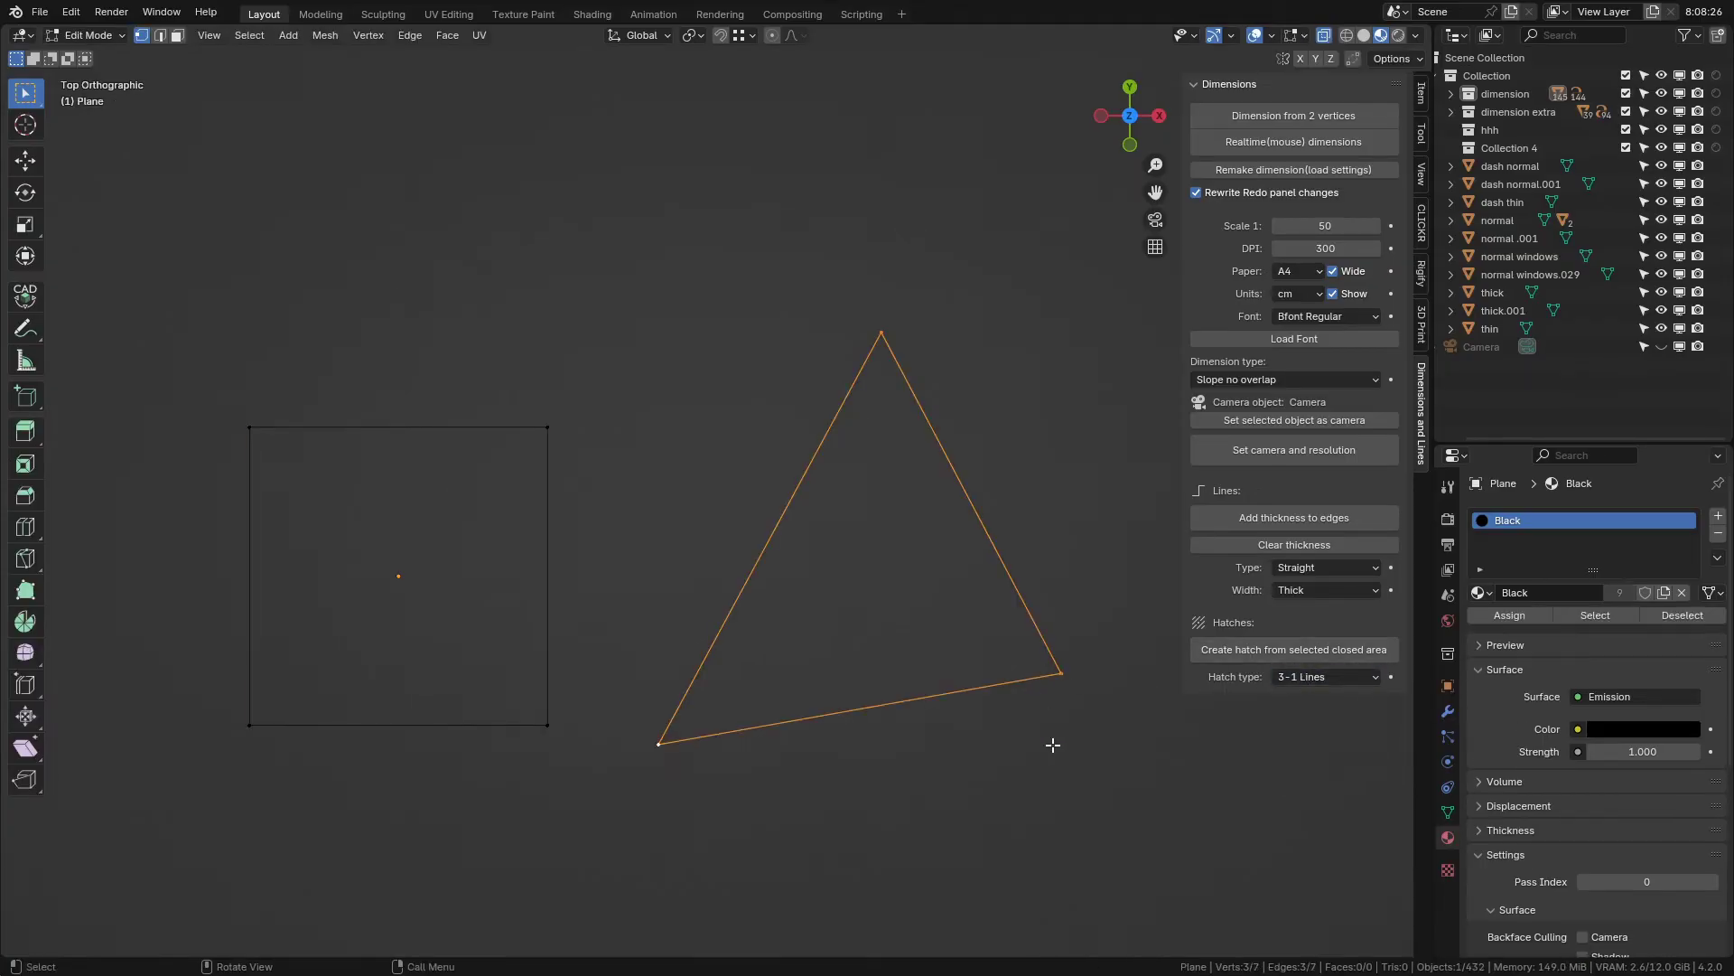
{"action": "left_click", "coordinate": [1053, 744]}
{"action": "key", "text": "2"}
{"action": "key", "text": "a"}
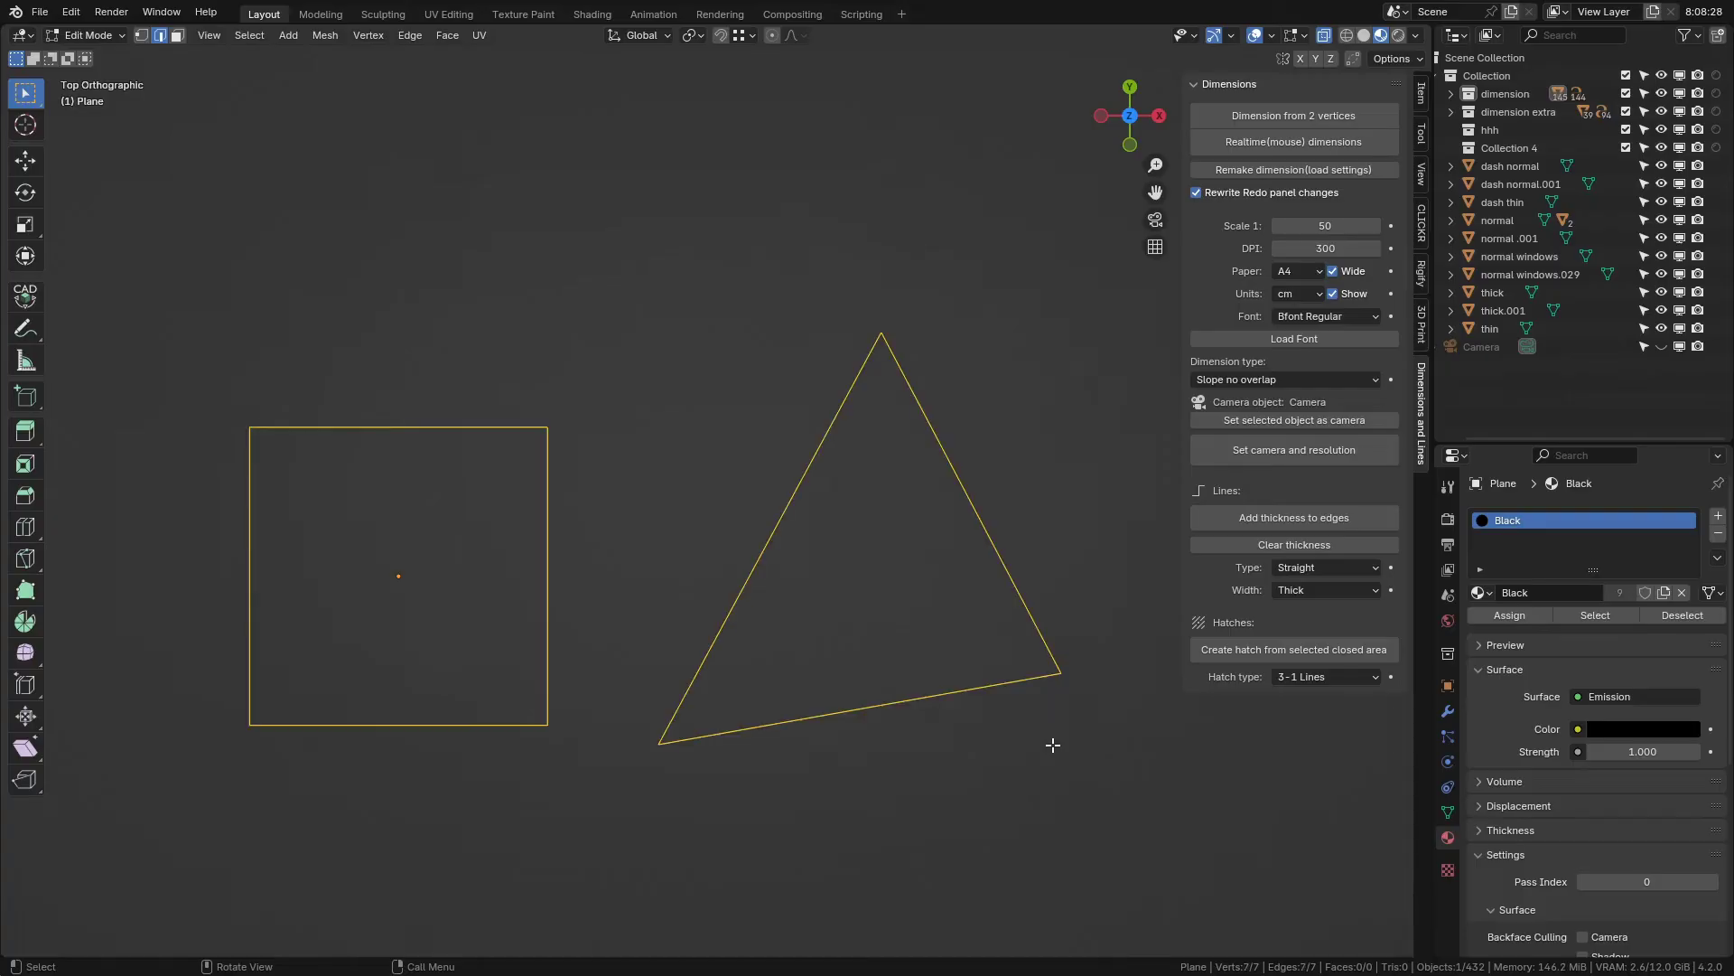
{"action": "key", "text": "Tab"}
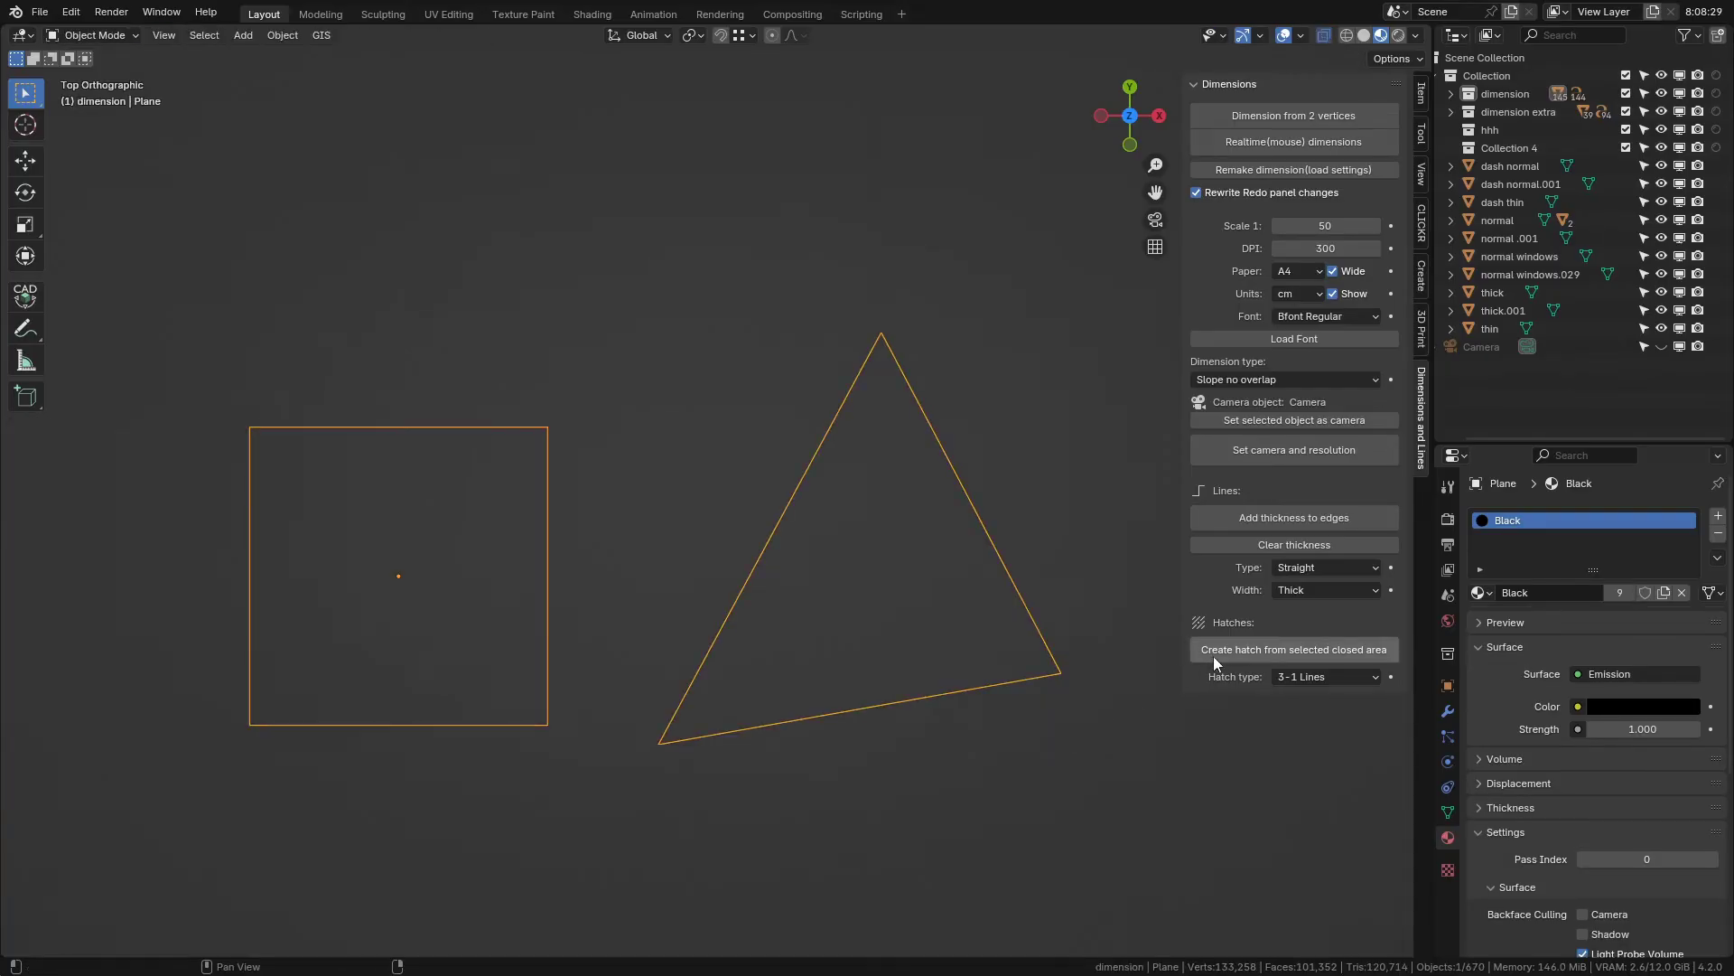
{"action": "left_click", "coordinate": [1220, 652]}
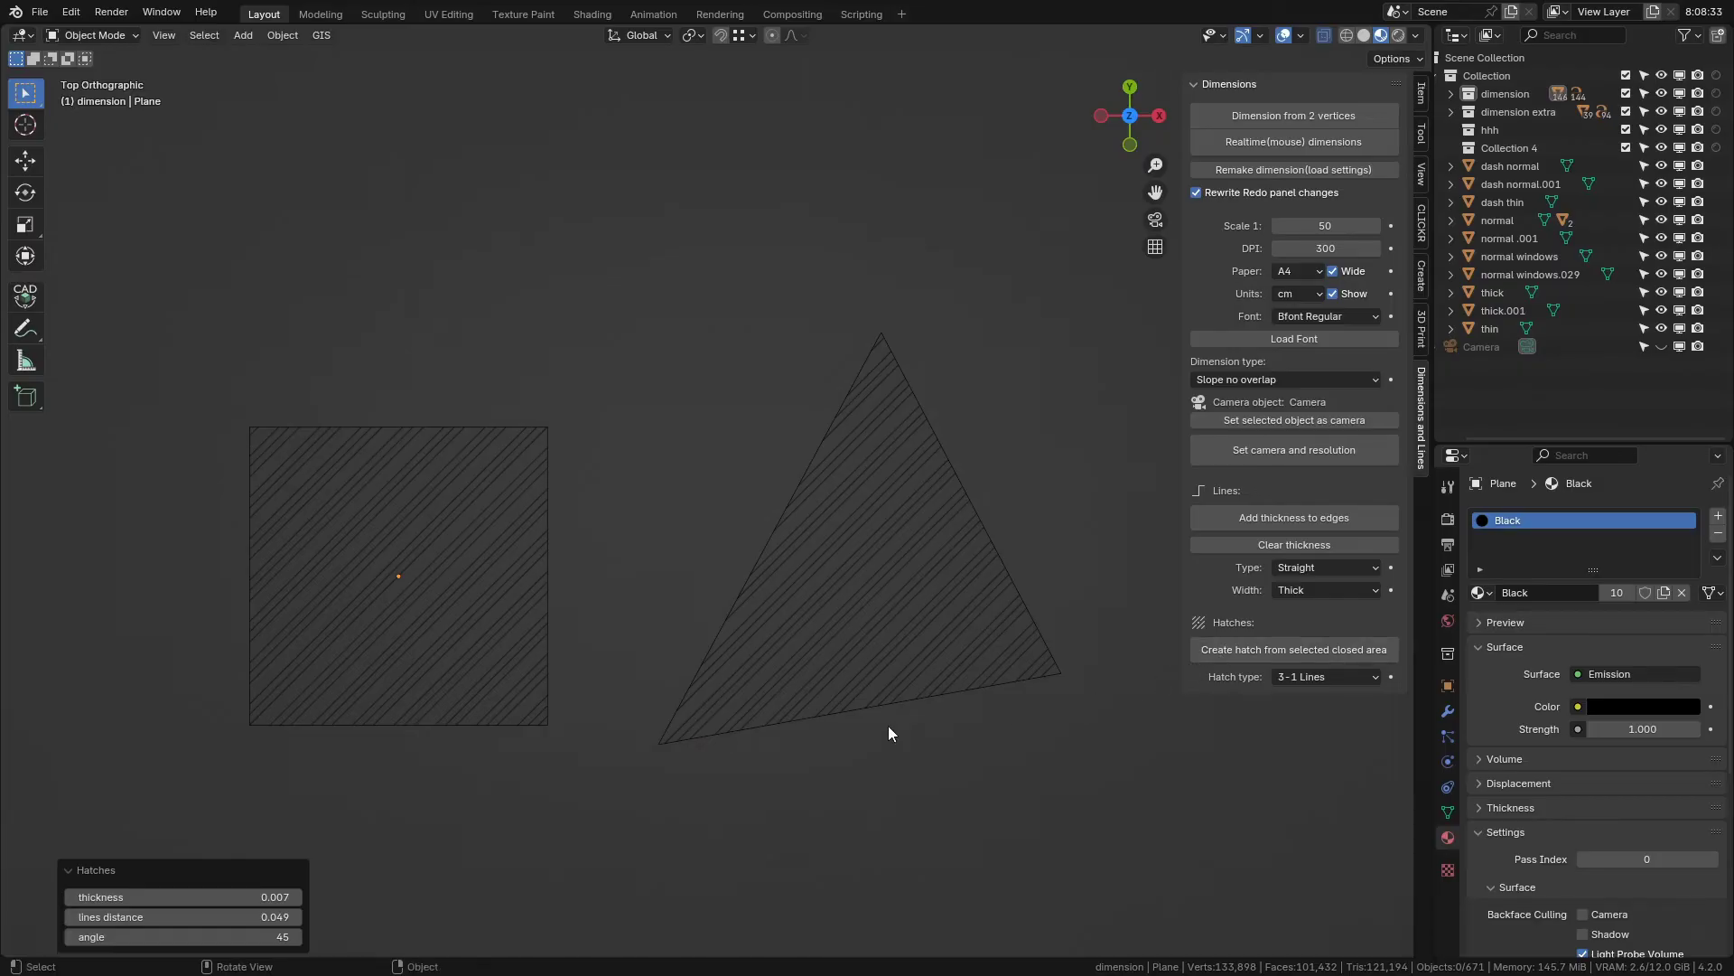
- Set the hatch angle to 0° and line thickness to 0.01, then thicken further
{"action": "left_click", "coordinate": [239, 937]}
{"action": "type", "text": "1"}
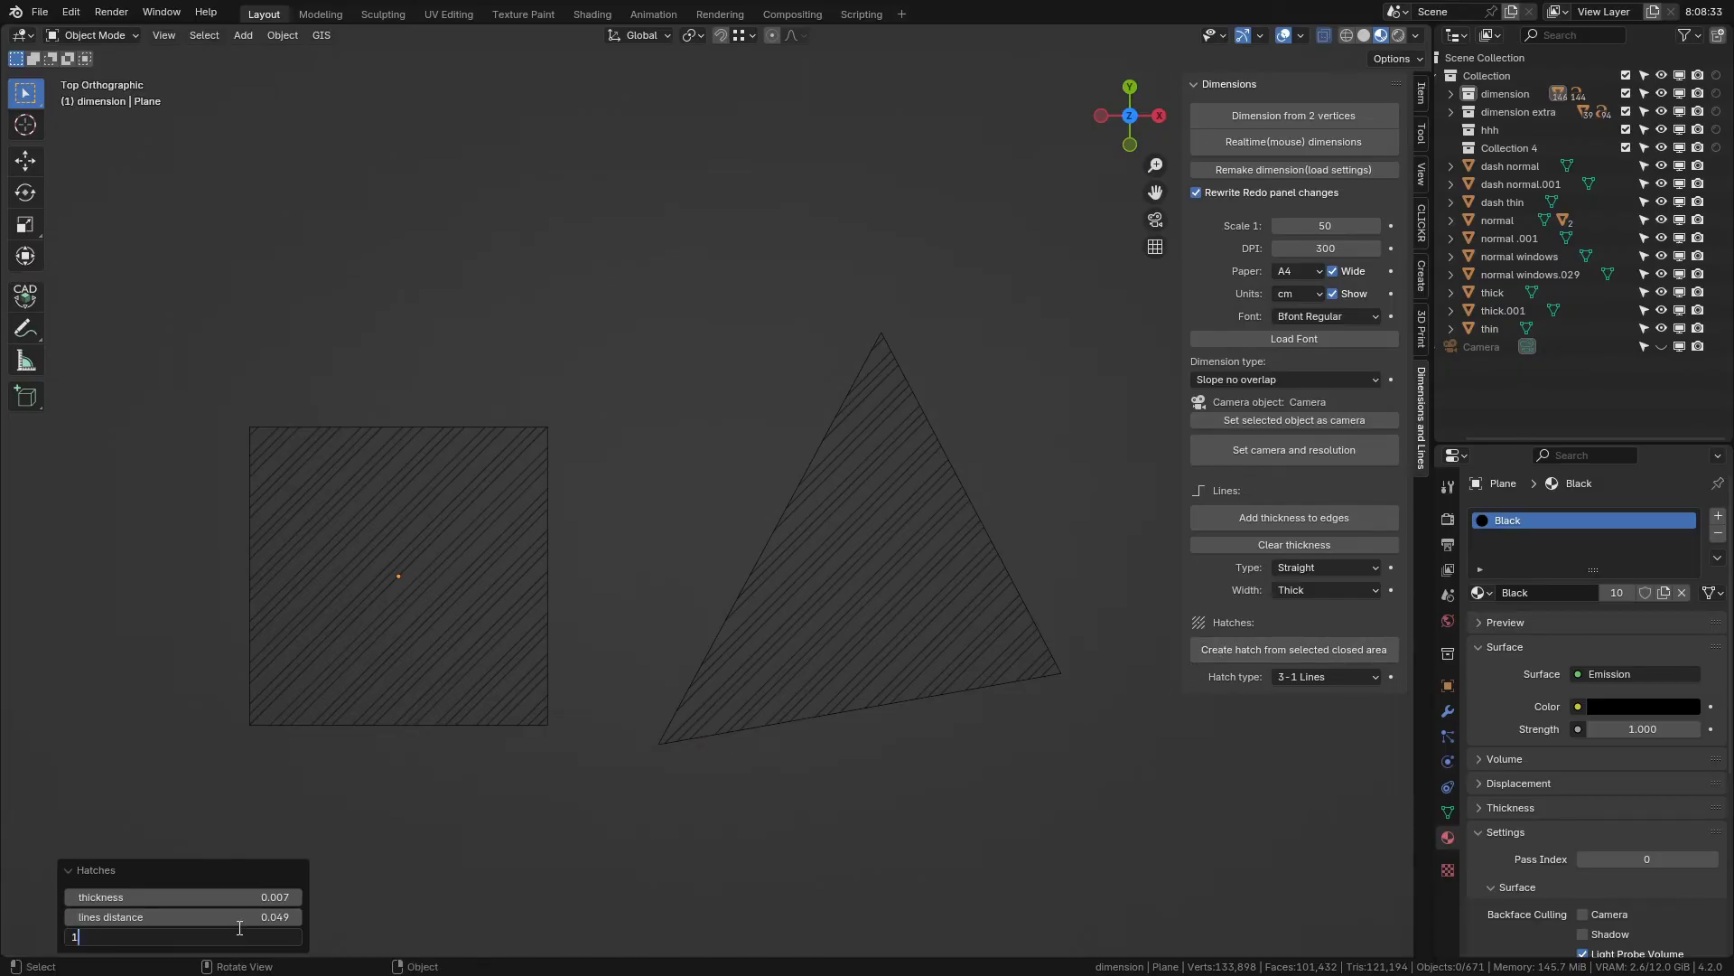
{"action": "type", "text": "5"}
{"action": "key", "text": "Return"}
{"action": "left_click", "coordinate": [237, 931]}
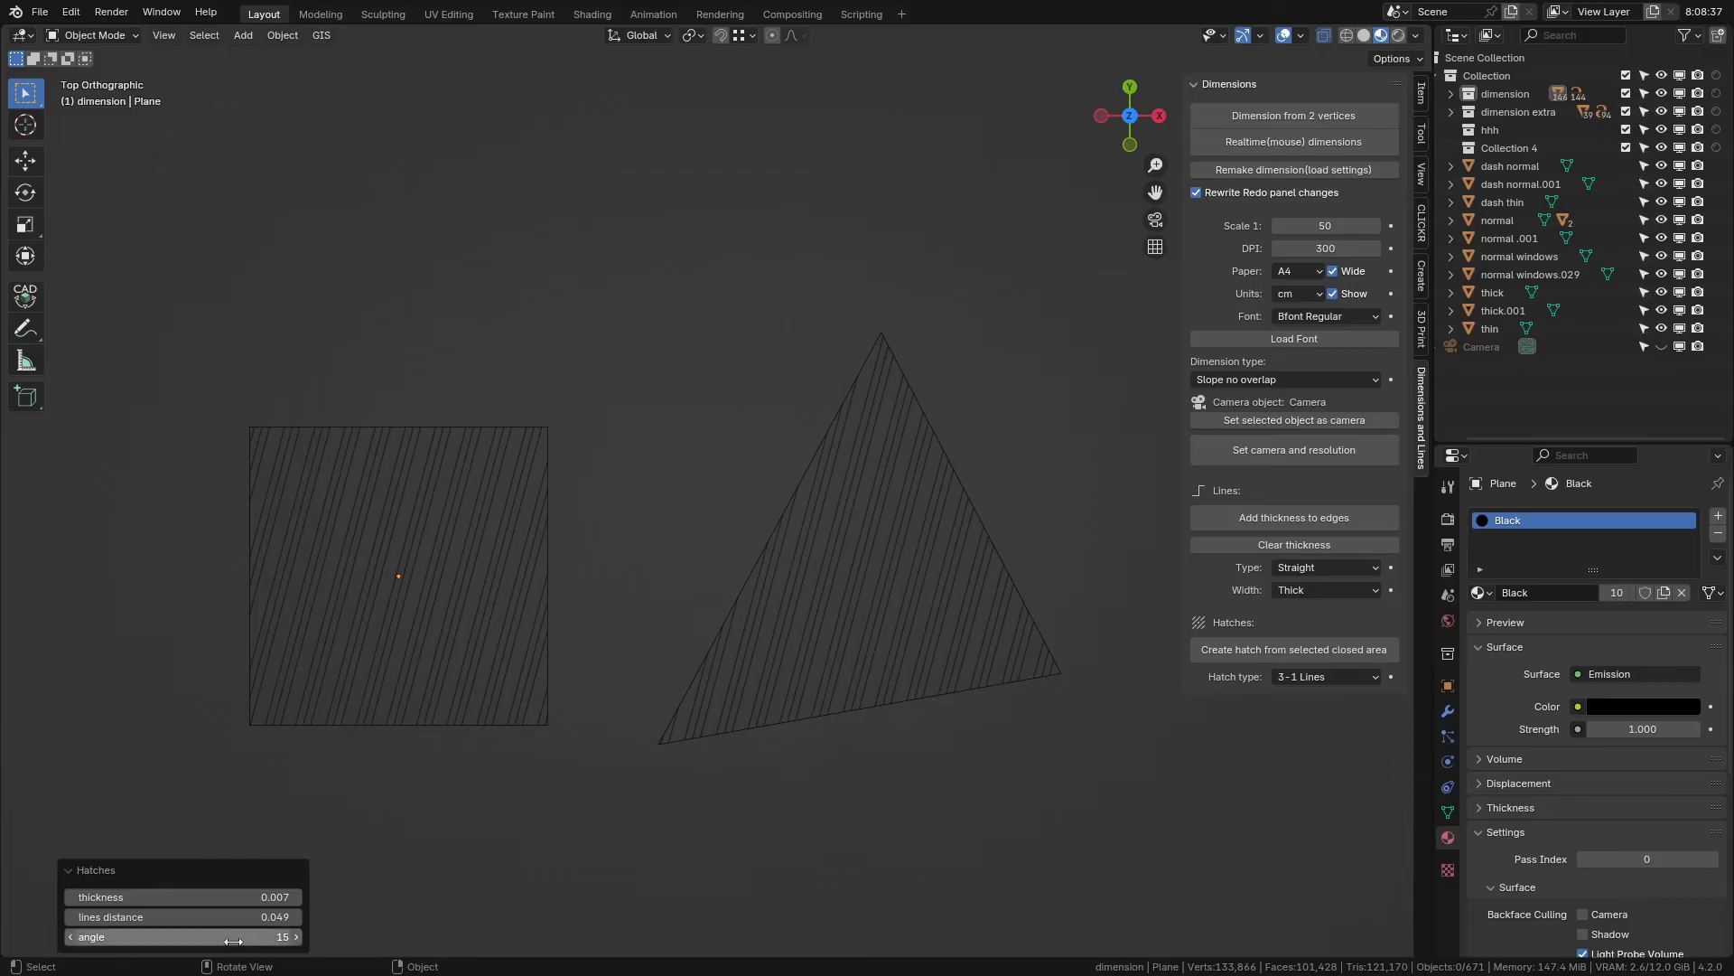
{"action": "type", "text": "0"}
{"action": "key", "text": "Return"}
{"action": "left_click", "coordinate": [231, 900]}
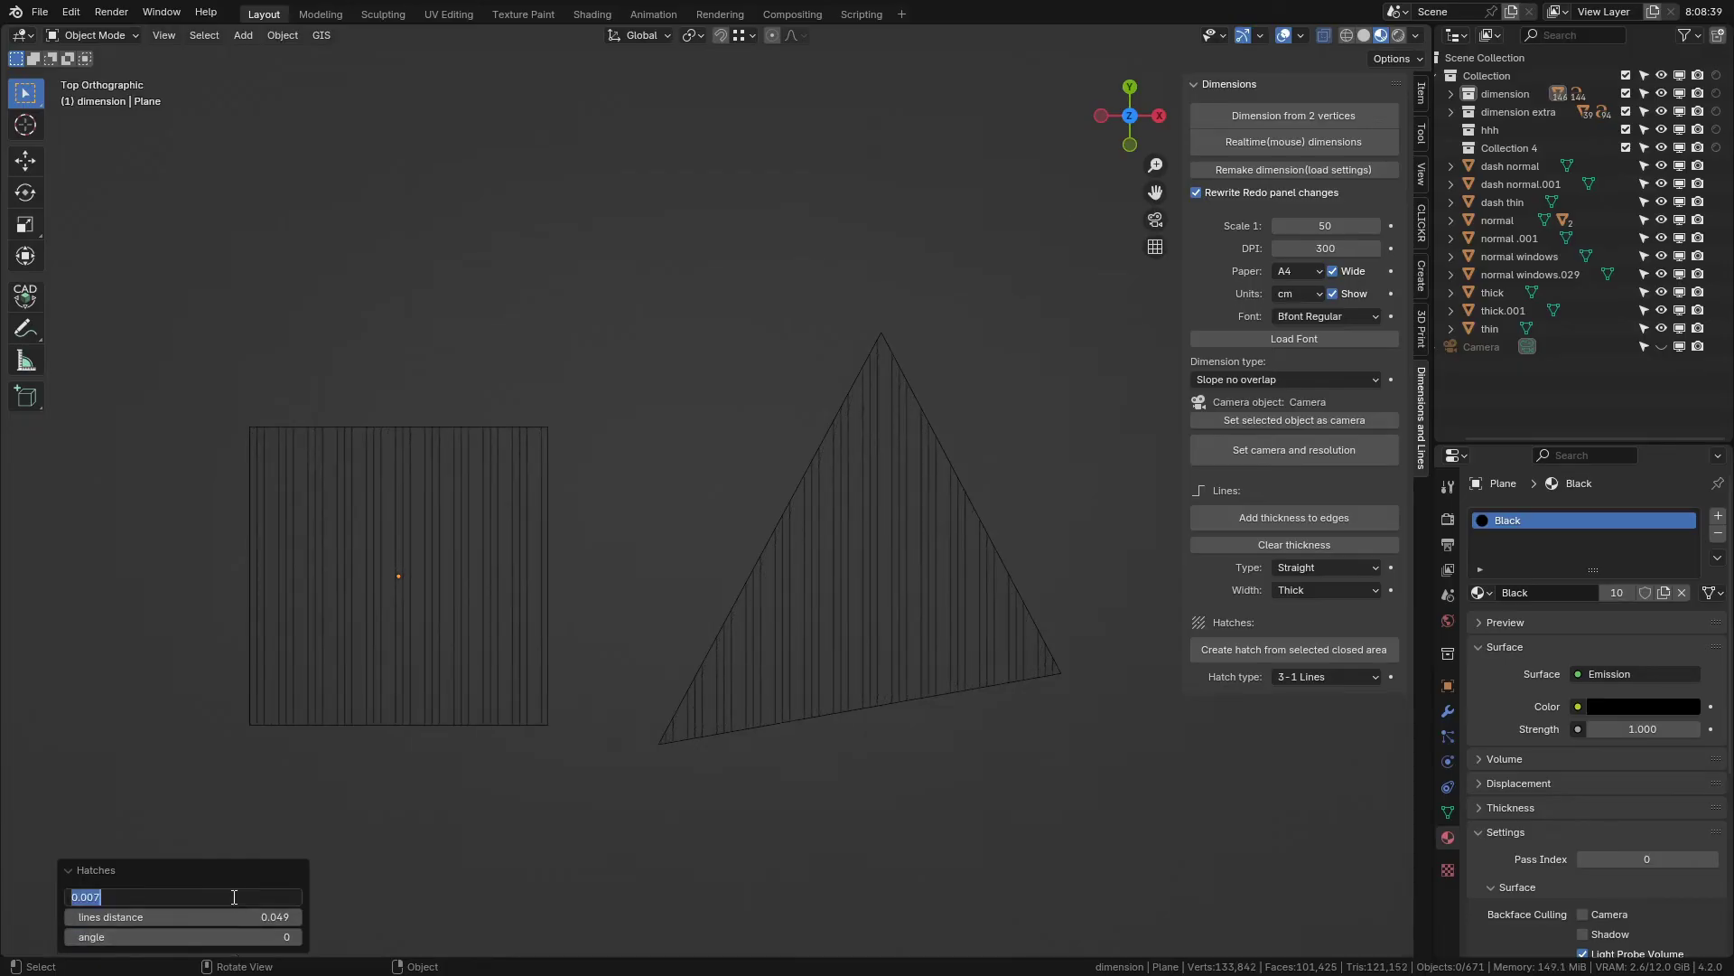
{"action": "type", "text": "0.01"}
{"action": "key", "text": "Return"}
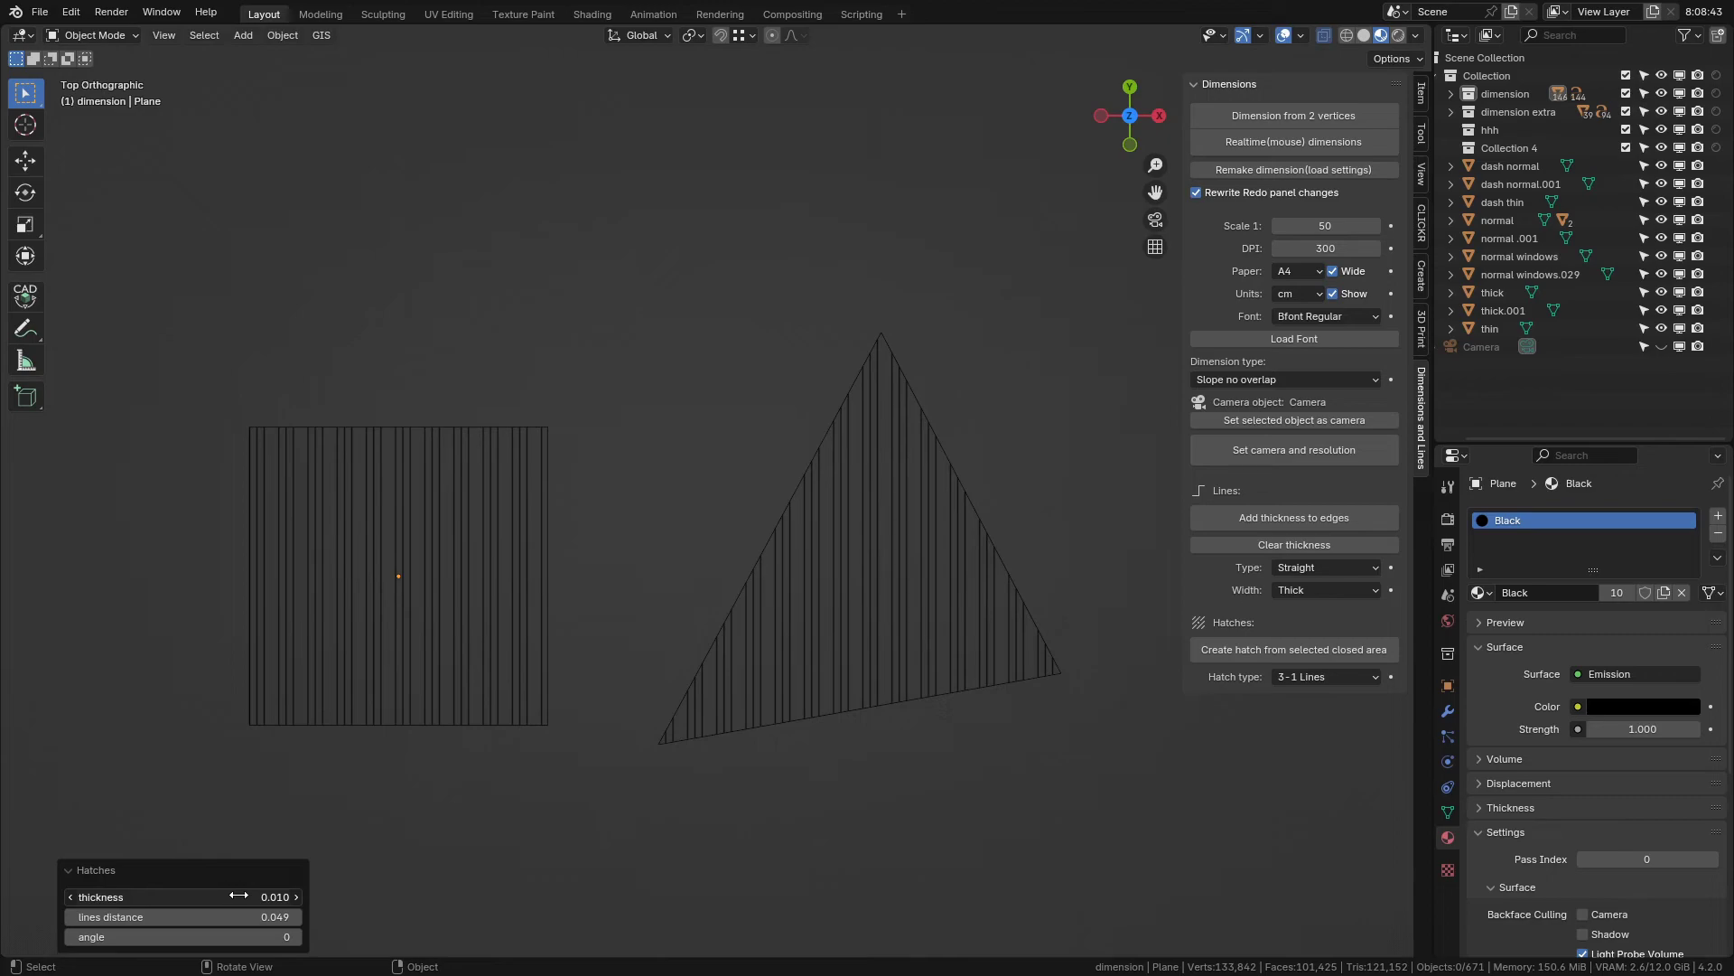
{"action": "left_click_drag", "start_coordinate": [242, 895], "coordinate": [227, 893]}
- Select the triangle hatch, zoom to the monkey grid, start a realtime dimension with edge-middle snapping off
{"action": "left_click", "coordinate": [947, 592]}
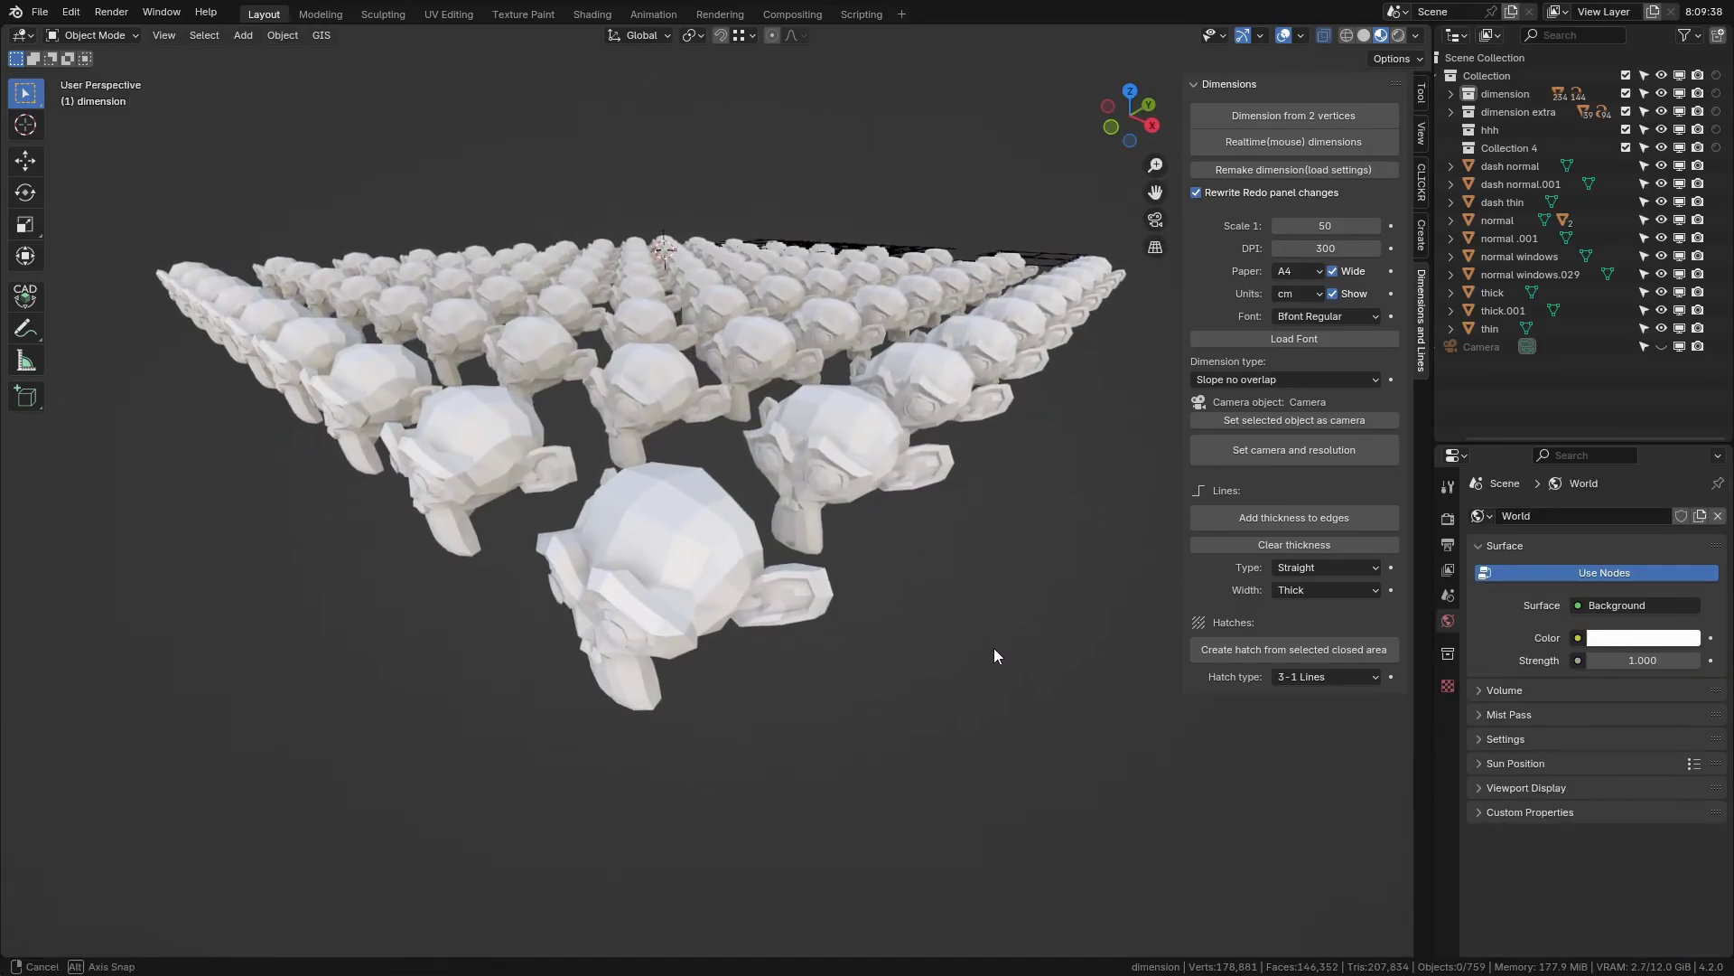
{"action": "mouse_move", "coordinate": [972, 648]}
{"action": "middle_mouse_down", "text": "ctrl"}
{"action": "mouse_move", "coordinate": [929, 621]}
{"action": "mouse_move", "coordinate": [779, 609]}
{"action": "mouse_move", "coordinate": [819, 598]}
{"action": "middle_mouse_up", "text": "ctrl"}
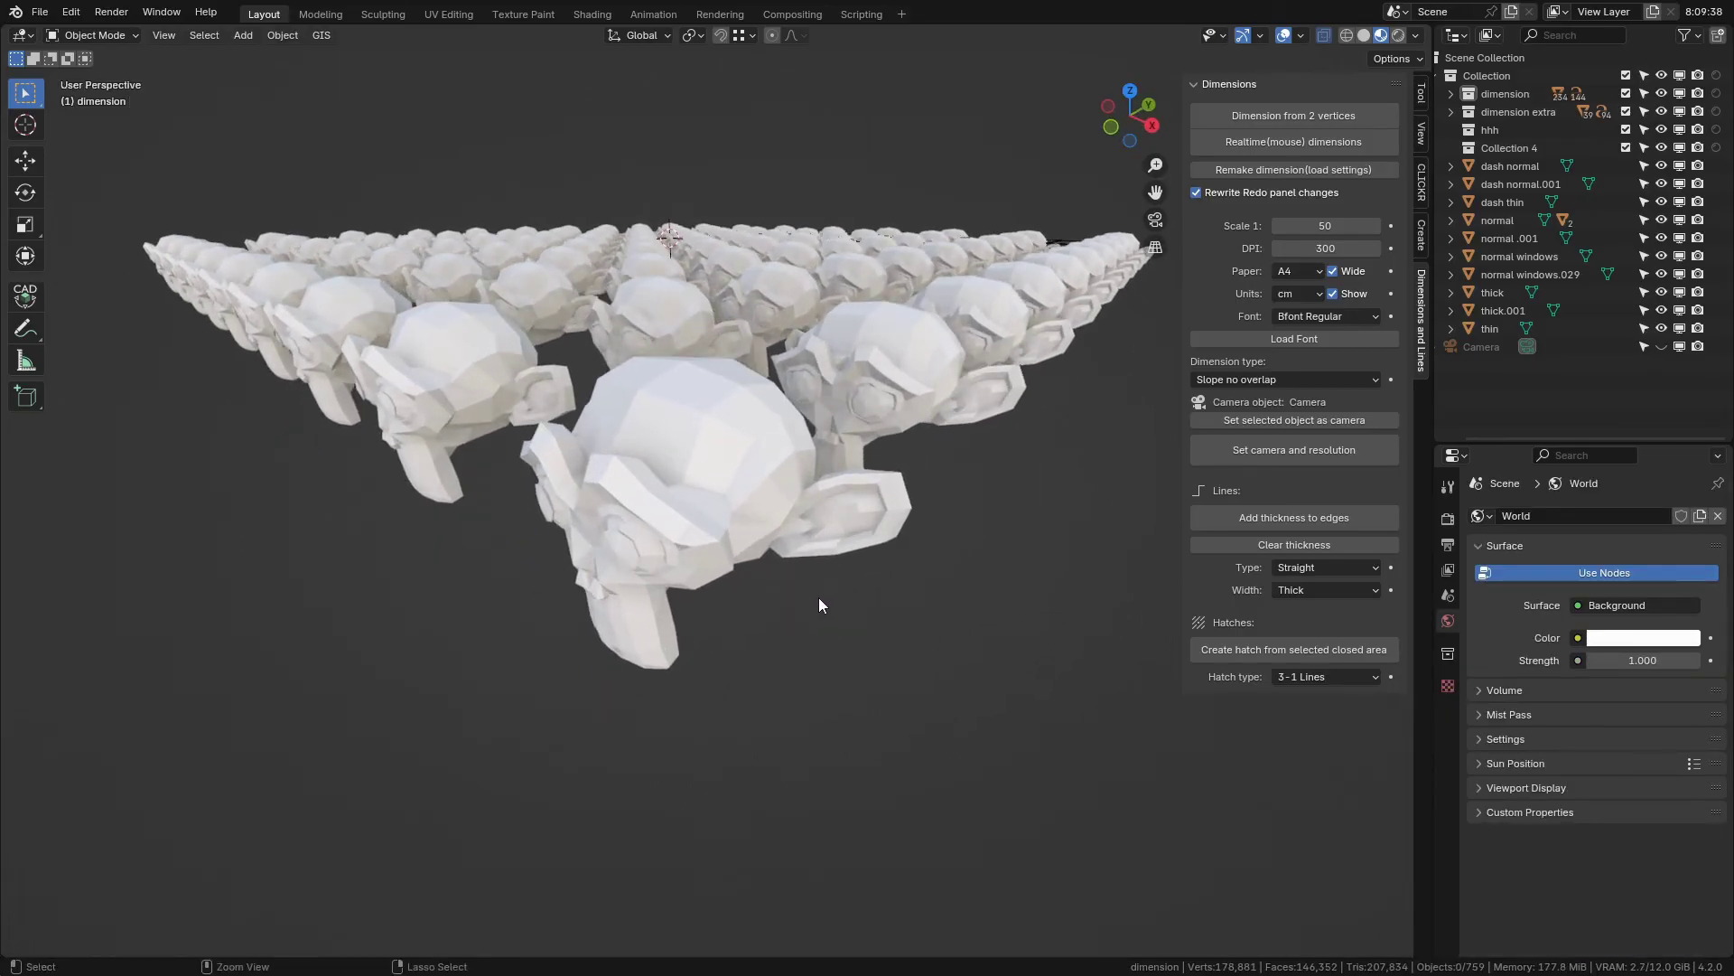
{"action": "left_click", "coordinate": [1239, 143]}
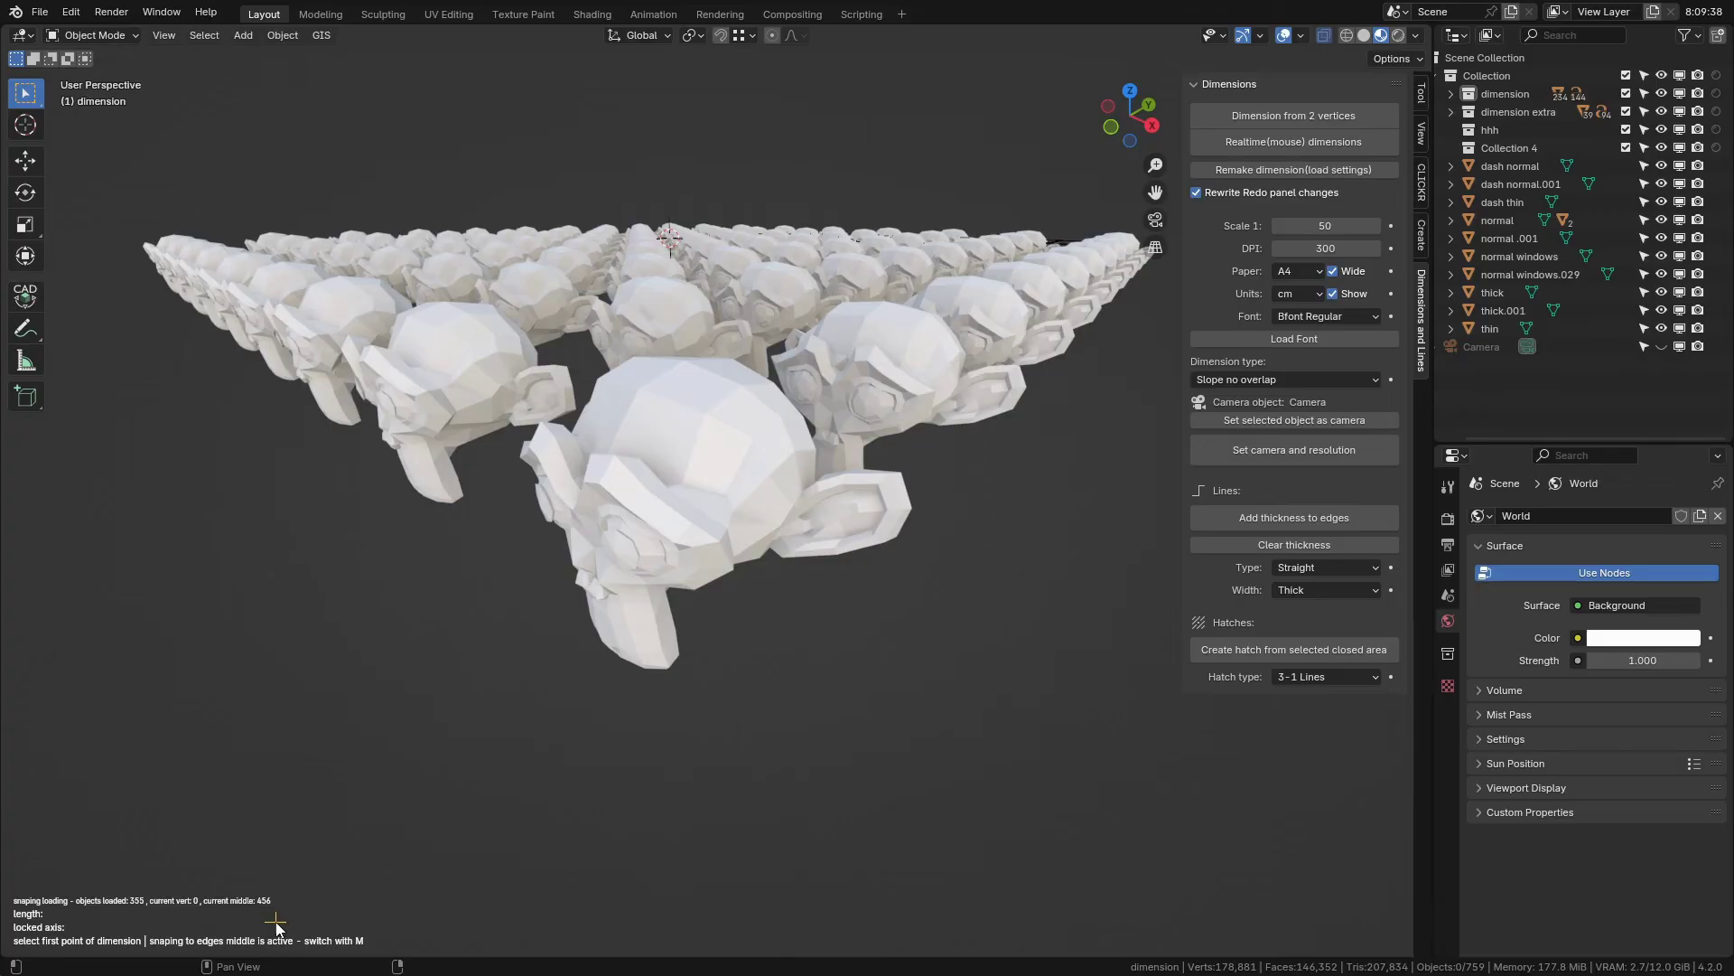
{"action": "key", "text": "m"}
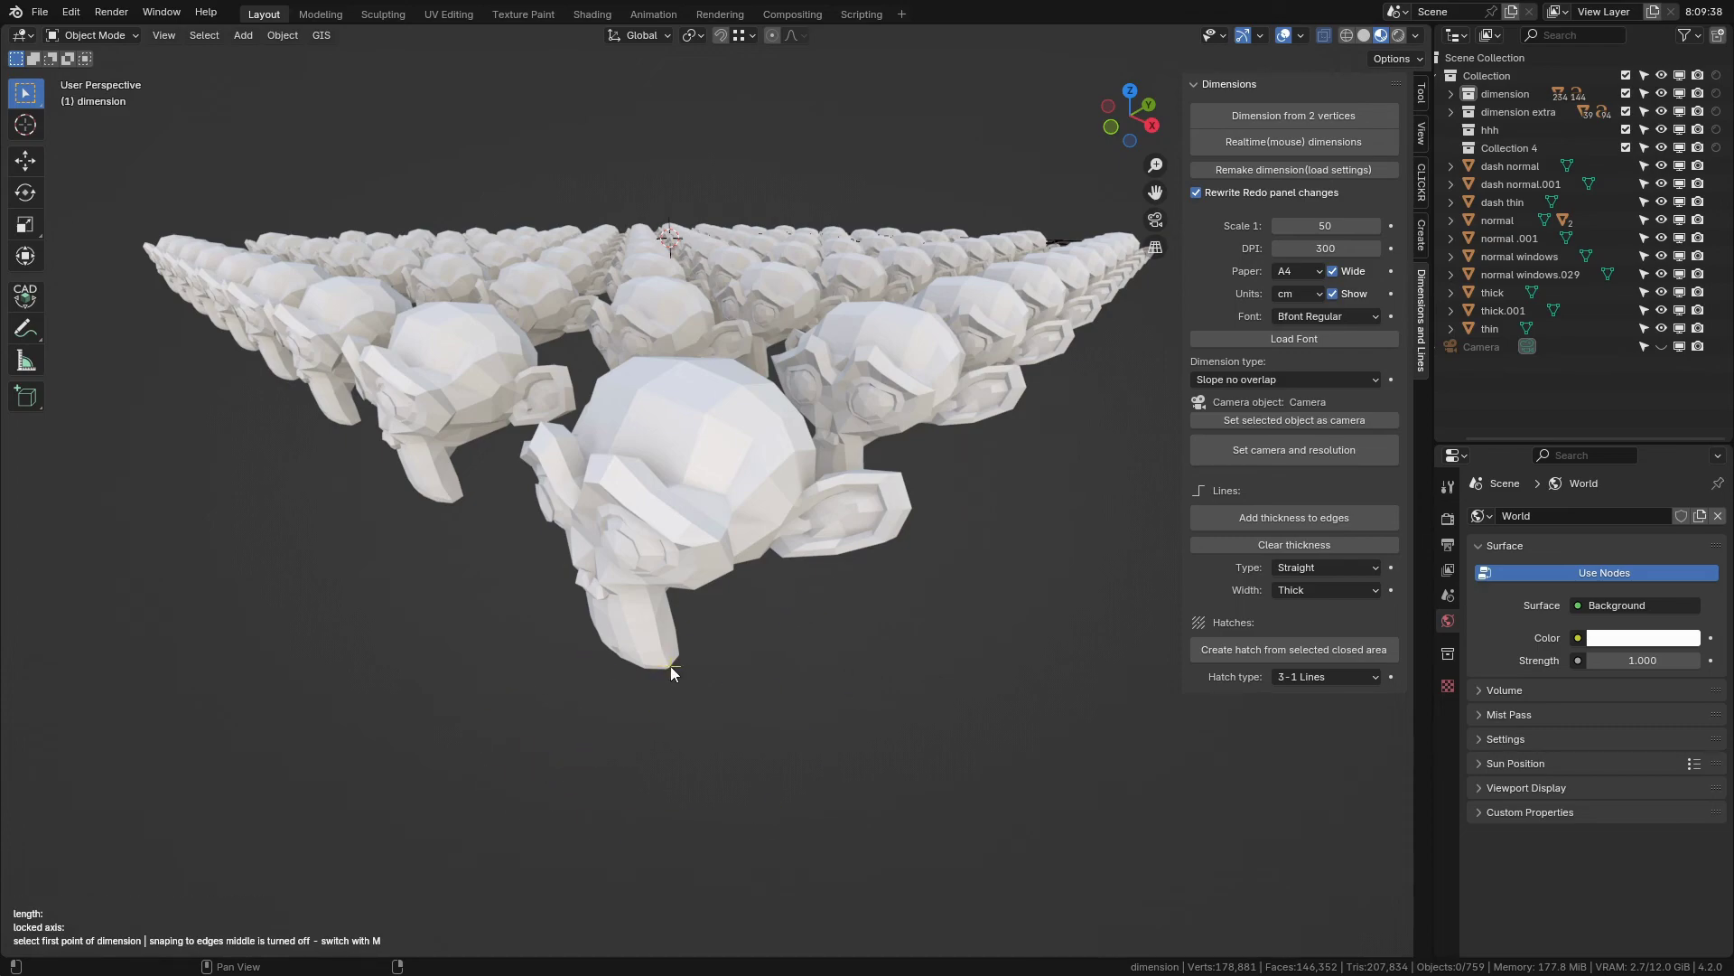
{"action": "key", "text": "m"}
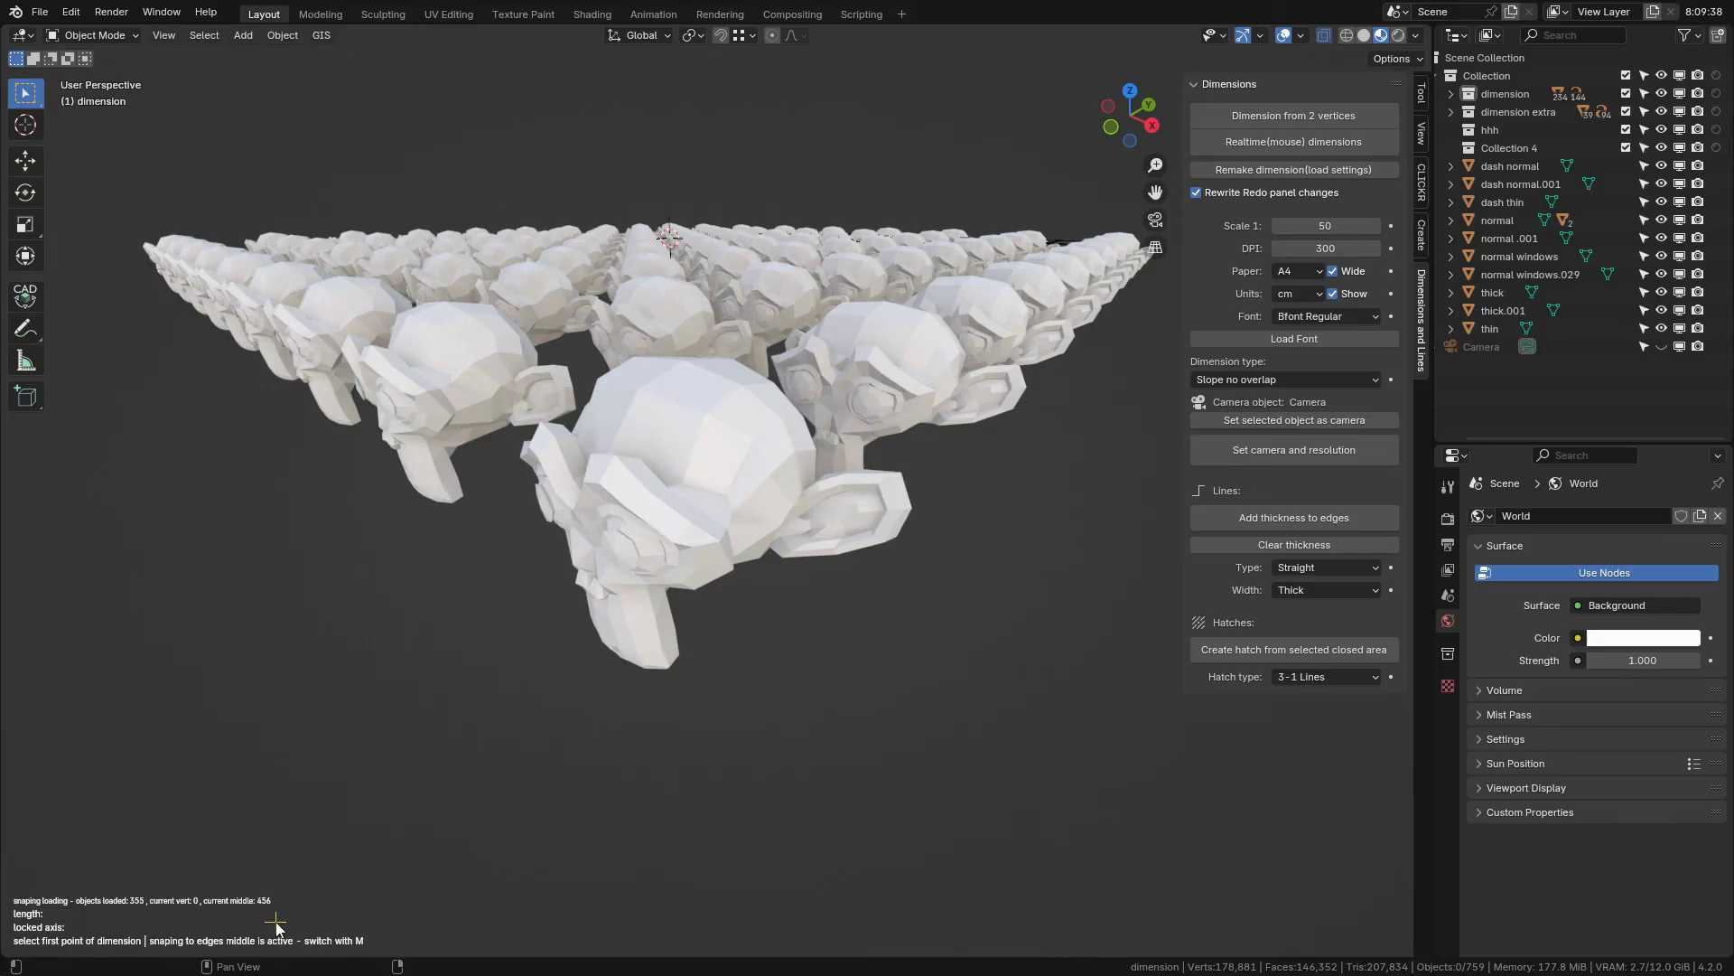
{"action": "key", "text": "m"}
- Cancel the dimension and hide the monkey grid and floor-plan drawings
{"action": "key", "text": "Escape"}
{"action": "scroll", "coordinate": [777, 597], "scroll_direction": "down", "scroll_amount": 6}
{"action": "middle_click_drag", "start_coordinate": [719, 687], "coordinate": [567, 649]}
{"action": "scroll", "coordinate": [567, 648], "scroll_direction": "down", "scroll_amount": 4}
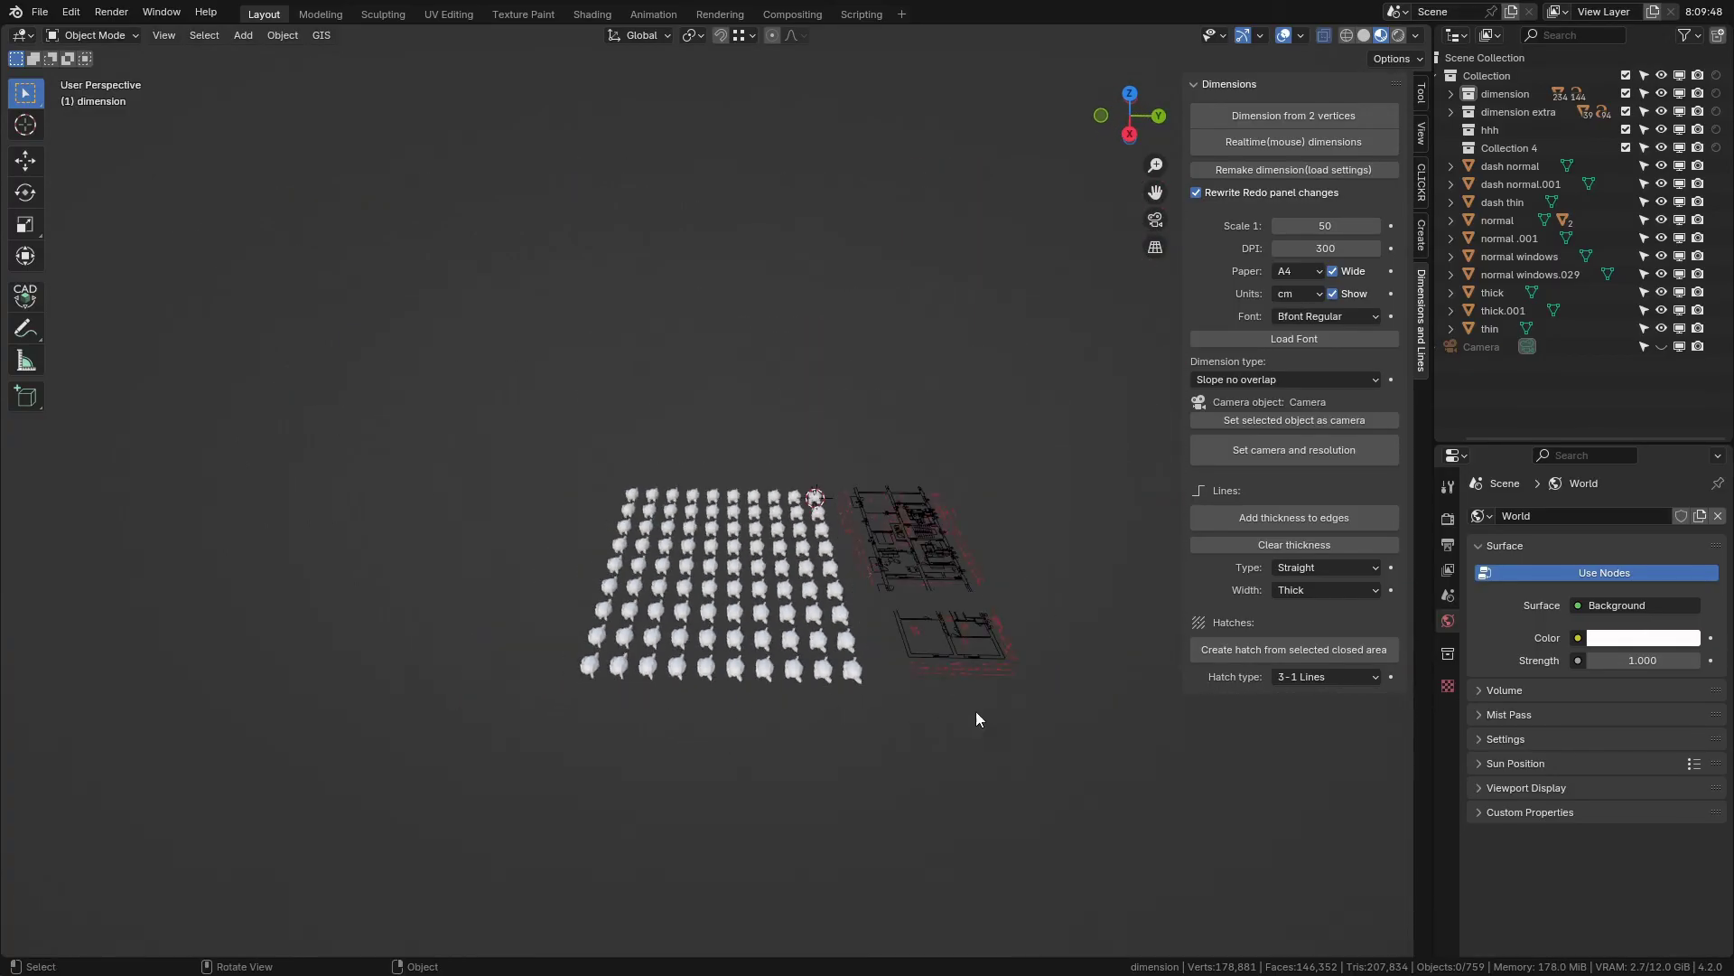
{"action": "left_click_drag", "start_coordinate": [1090, 766], "coordinate": [615, 448]}
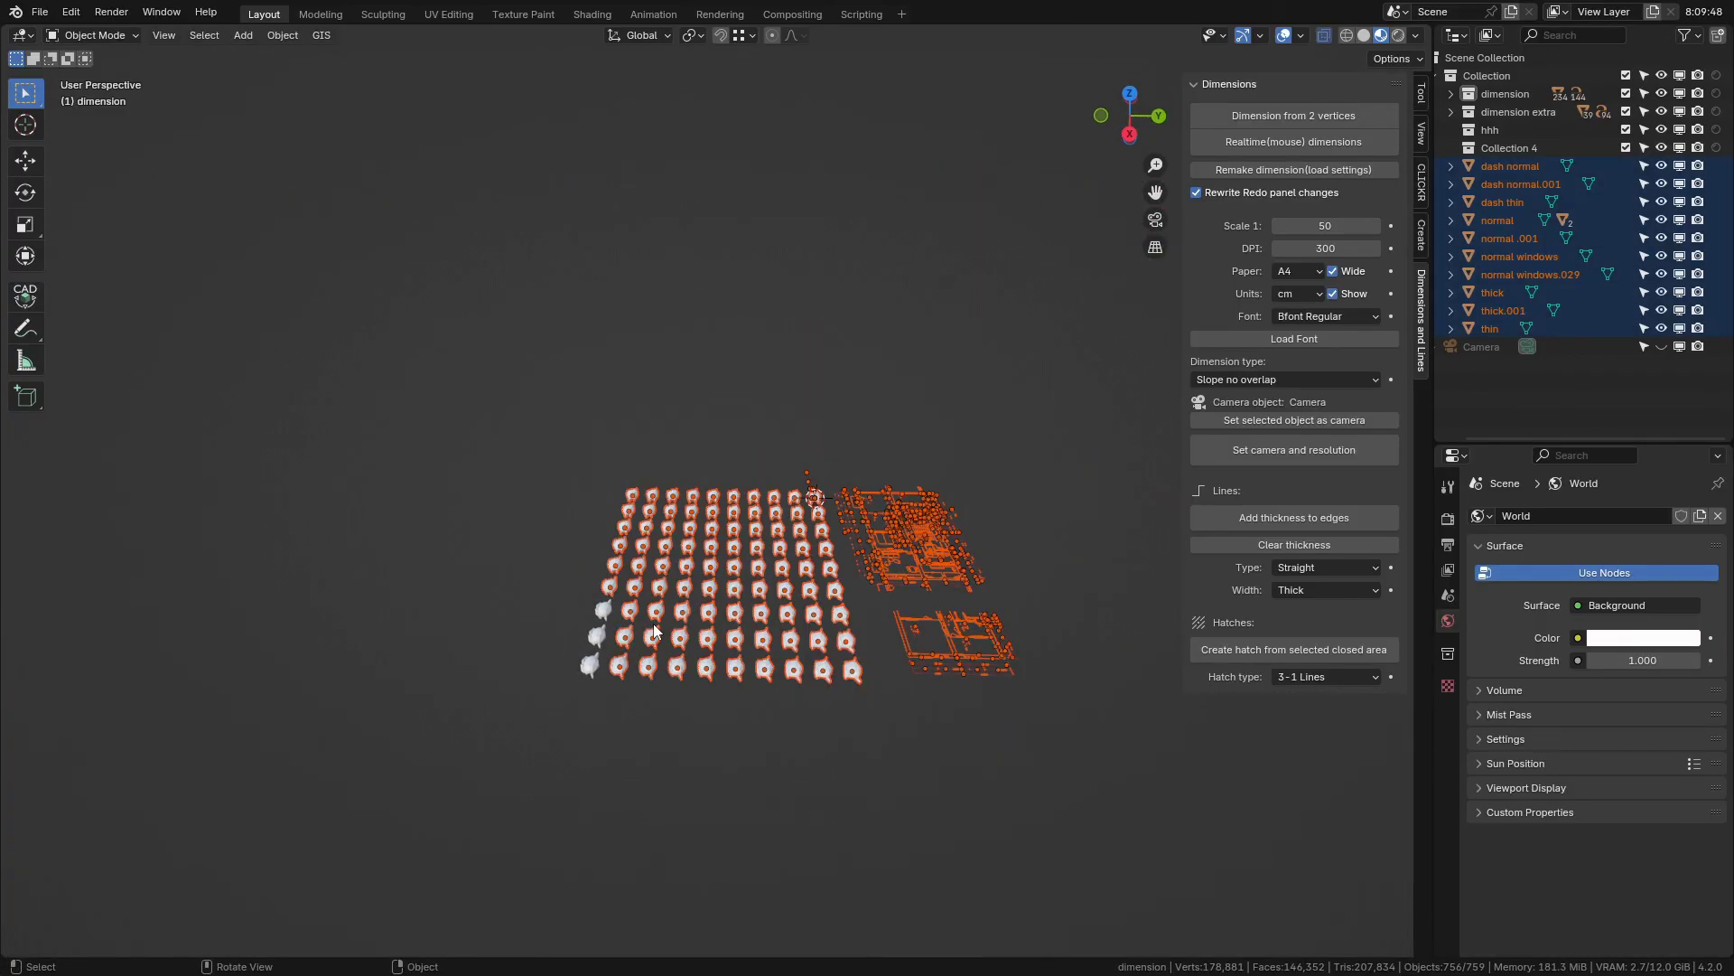
{"action": "key", "text": "h"}
- Orbit to the three remaining monkey heads and start a new realtime dimension
{"action": "scroll", "coordinate": [601, 633], "scroll_direction": "up", "scroll_amount": 5}
{"action": "middle_click_drag", "start_coordinate": [626, 546], "coordinate": [850, 624]}
{"action": "left_click", "coordinate": [1264, 143]}
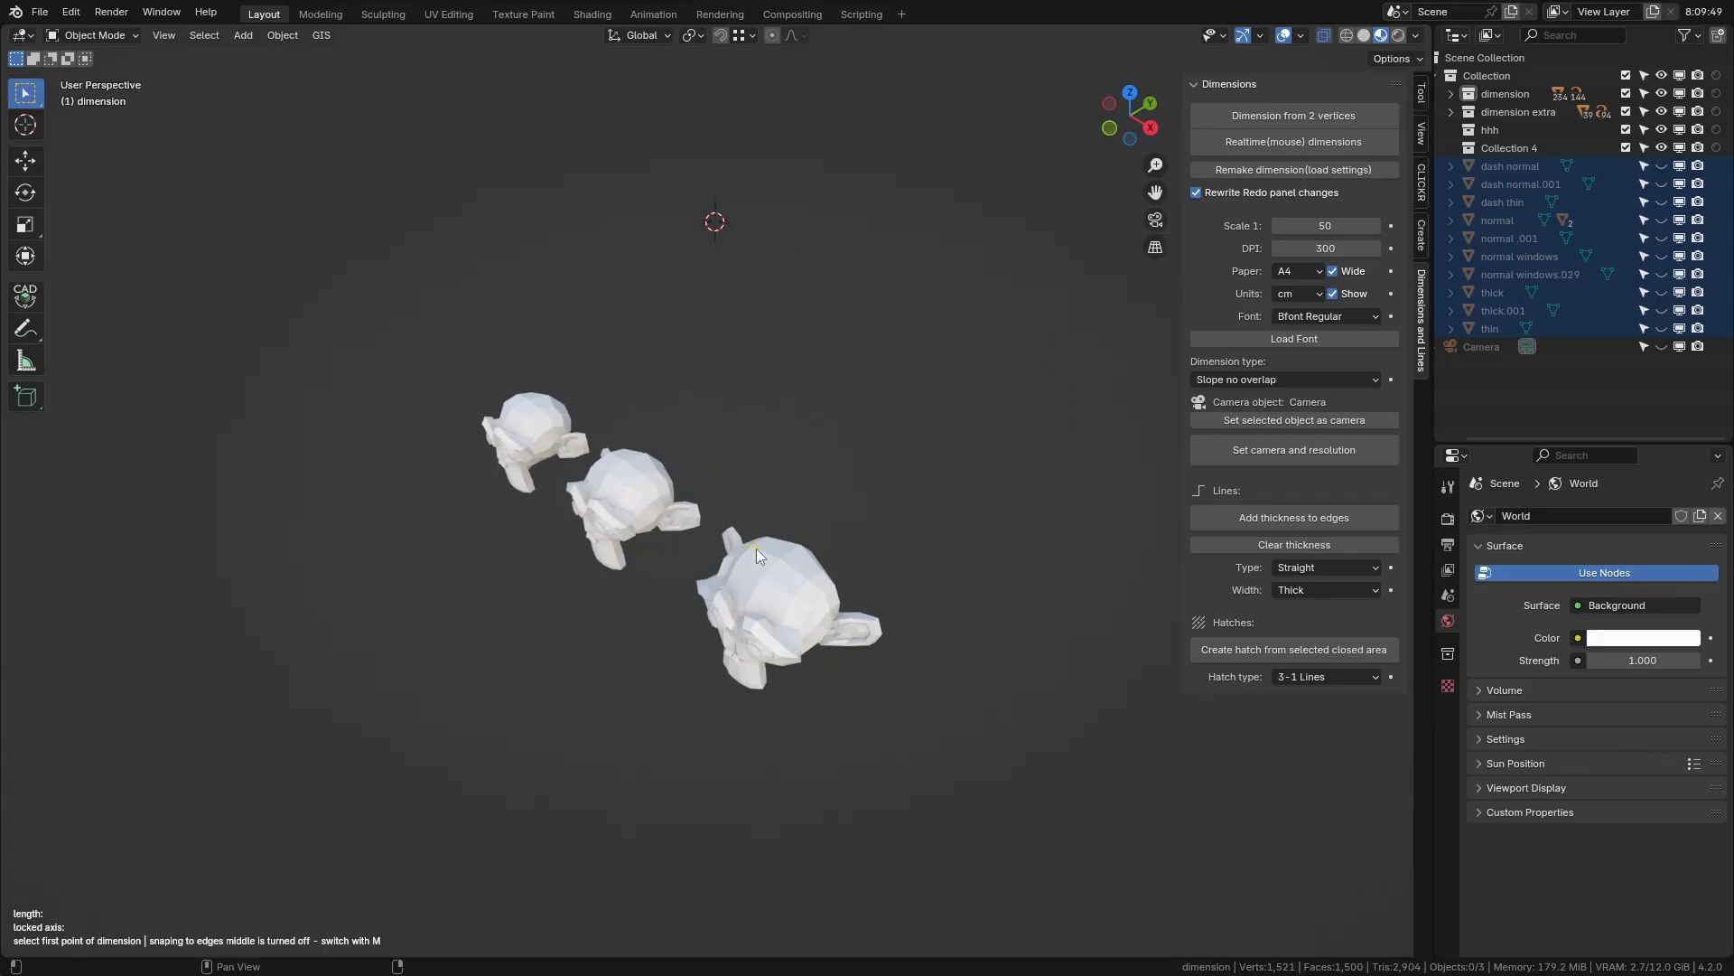
{"action": "middle_click_drag", "start_coordinate": [782, 566], "coordinate": [836, 651]}
{"action": "scroll", "coordinate": [822, 638], "scroll_direction": "up", "scroll_amount": 5}
{"action": "scroll", "coordinate": [862, 630], "scroll_direction": "down", "scroll_amount": 2}
- Dimension the nearest monkey from ear to chin (186.38 cm) and set its offset
{"action": "left_click", "coordinate": [1035, 545]}
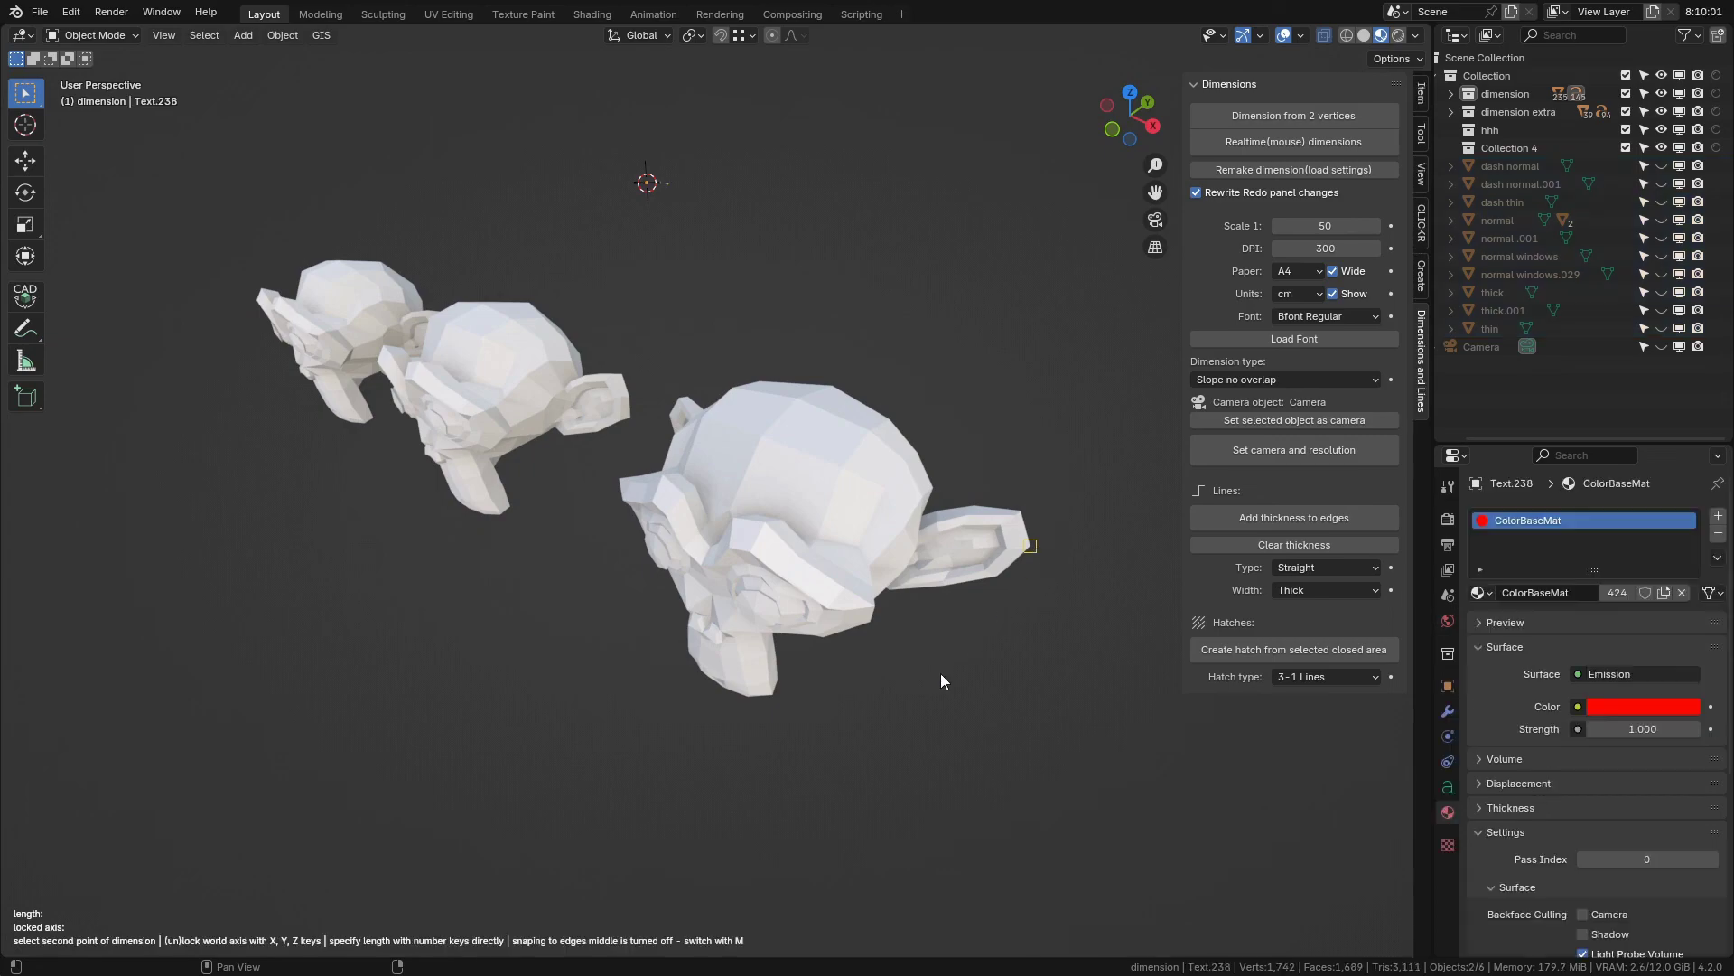
{"action": "left_click", "coordinate": [772, 694]}
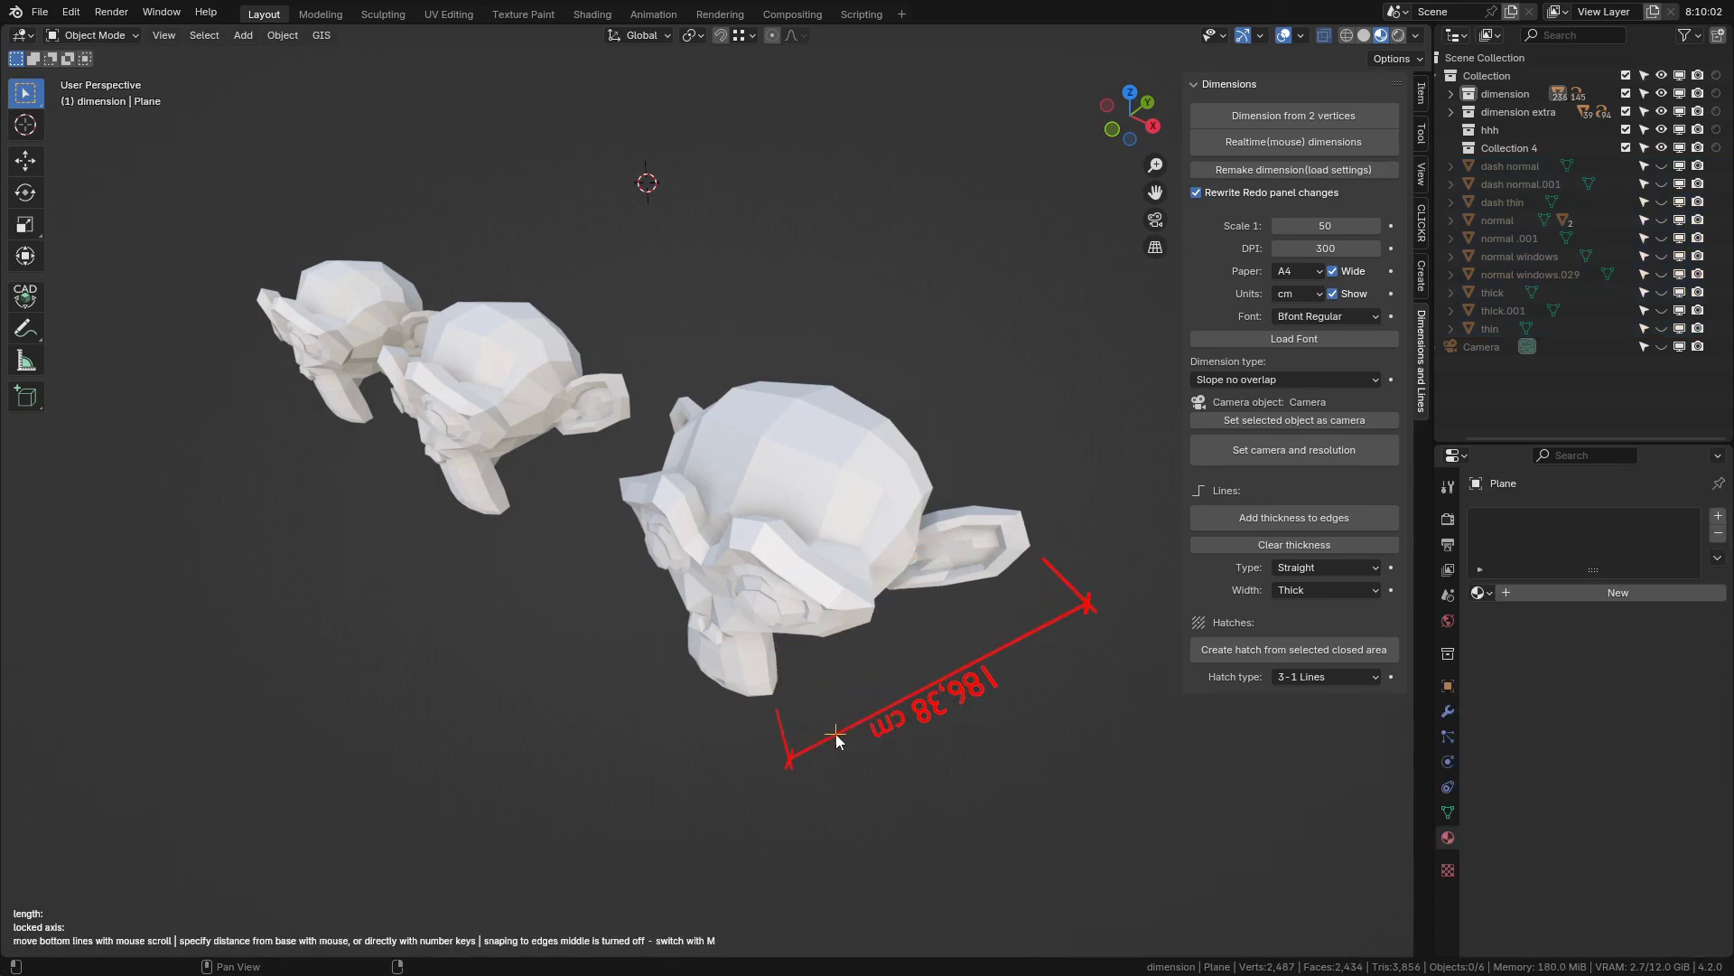
{"action": "left_click", "coordinate": [836, 736]}
- Add a 328.71 cm dimension between two head vertices and orbit to inspect
{"action": "middle_click_drag", "start_coordinate": [702, 491], "coordinate": [799, 508], "text": "shift"}
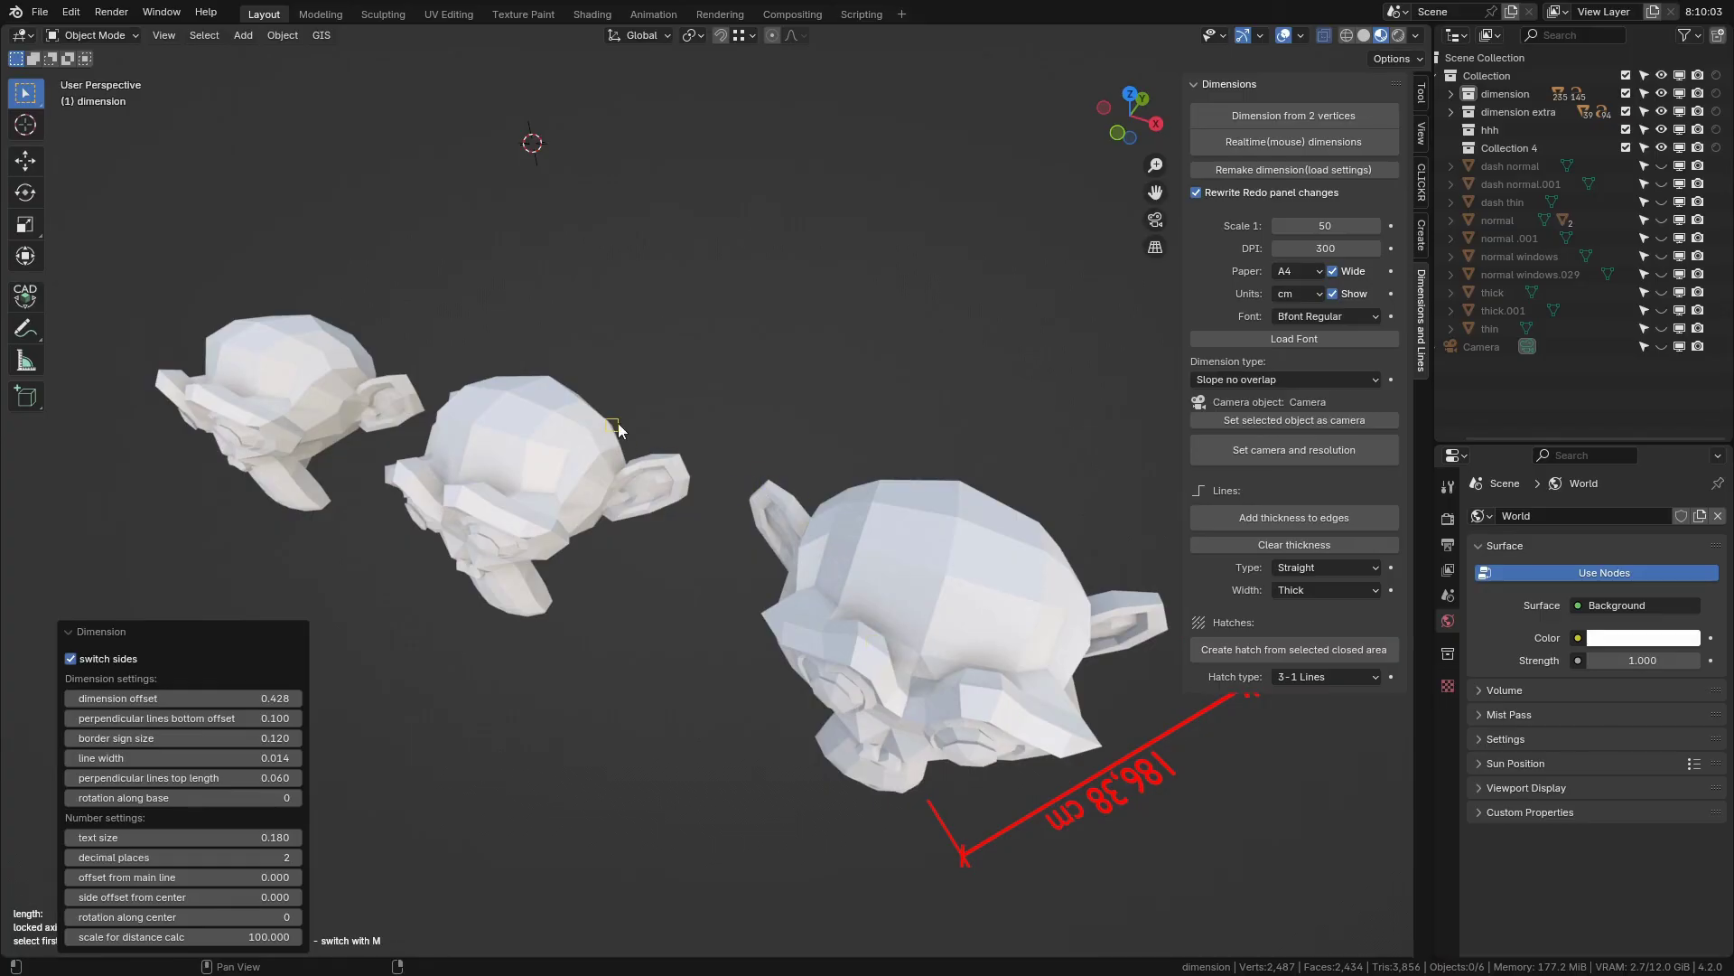
{"action": "left_click", "coordinate": [550, 374]}
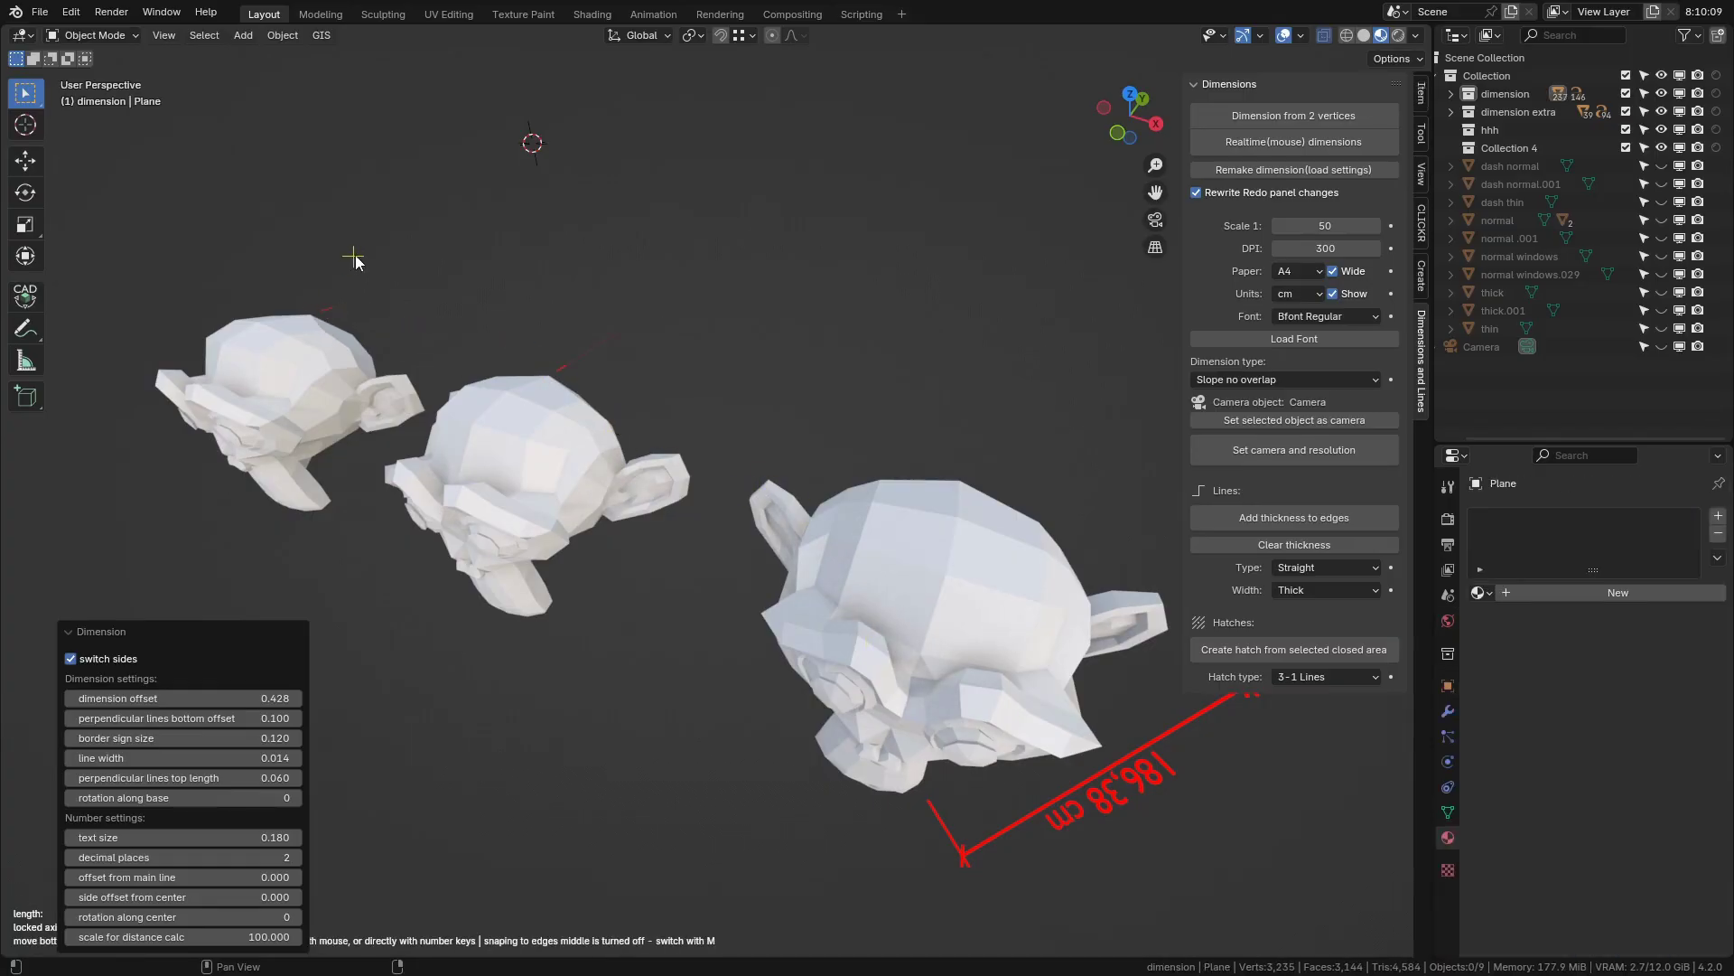
{"action": "left_click", "coordinate": [490, 332]}
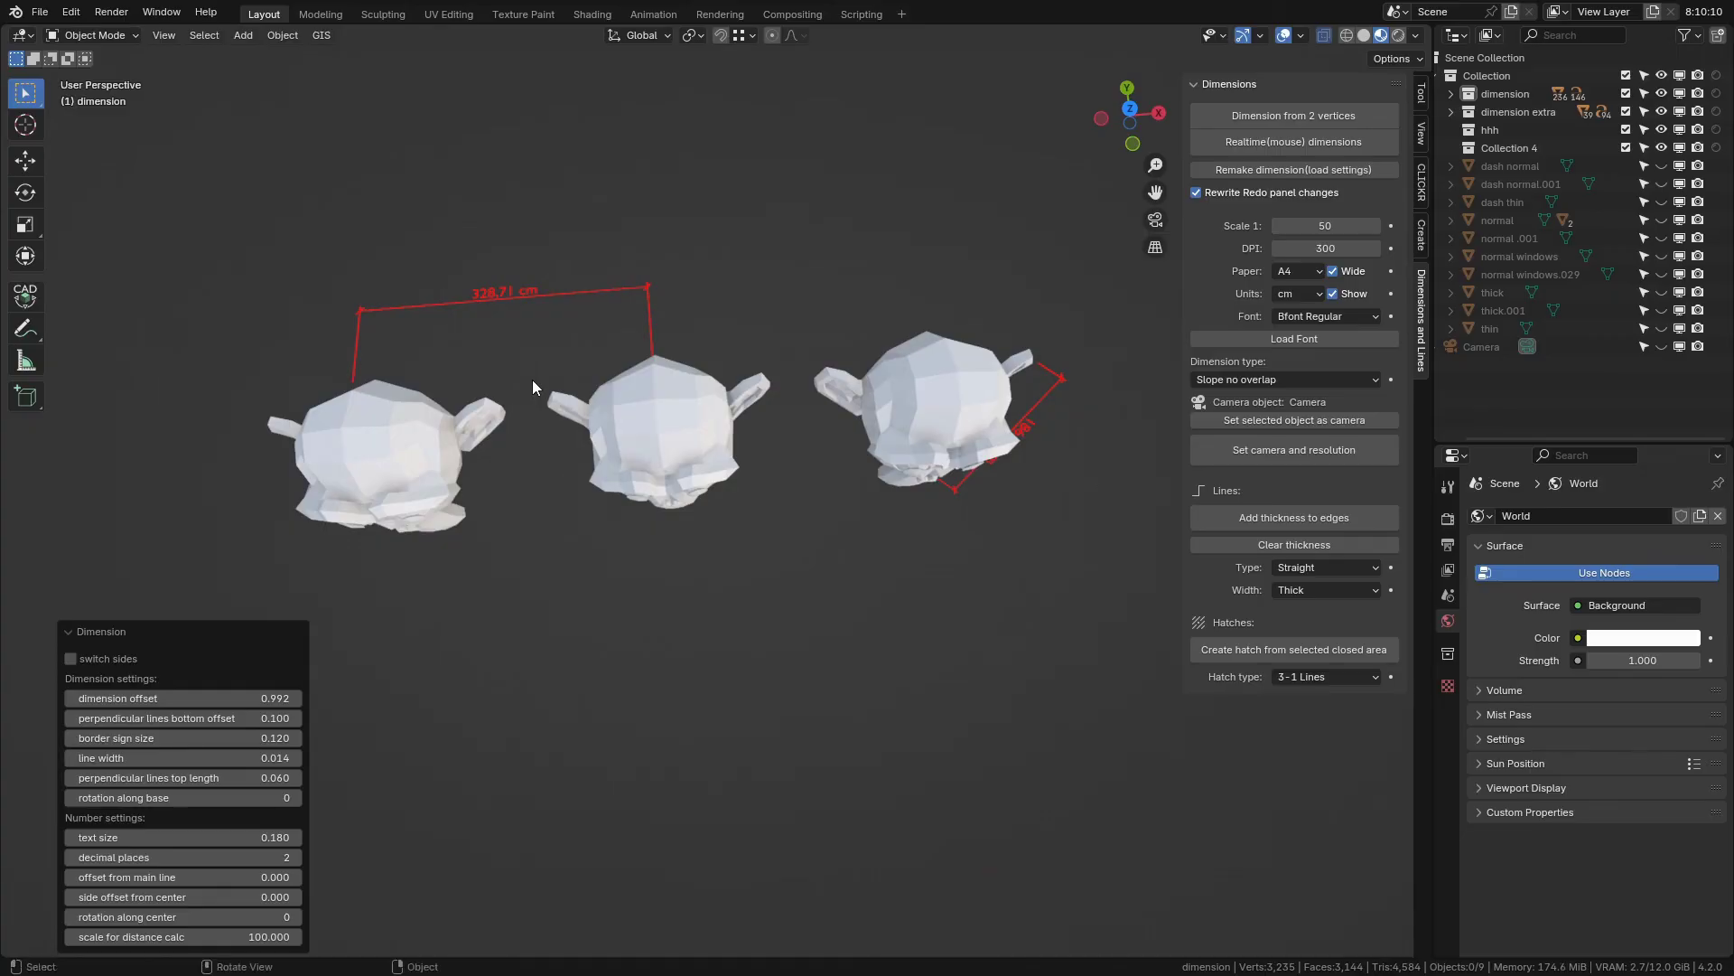
{"action": "middle_click_drag", "start_coordinate": [544, 493], "coordinate": [805, 633]}
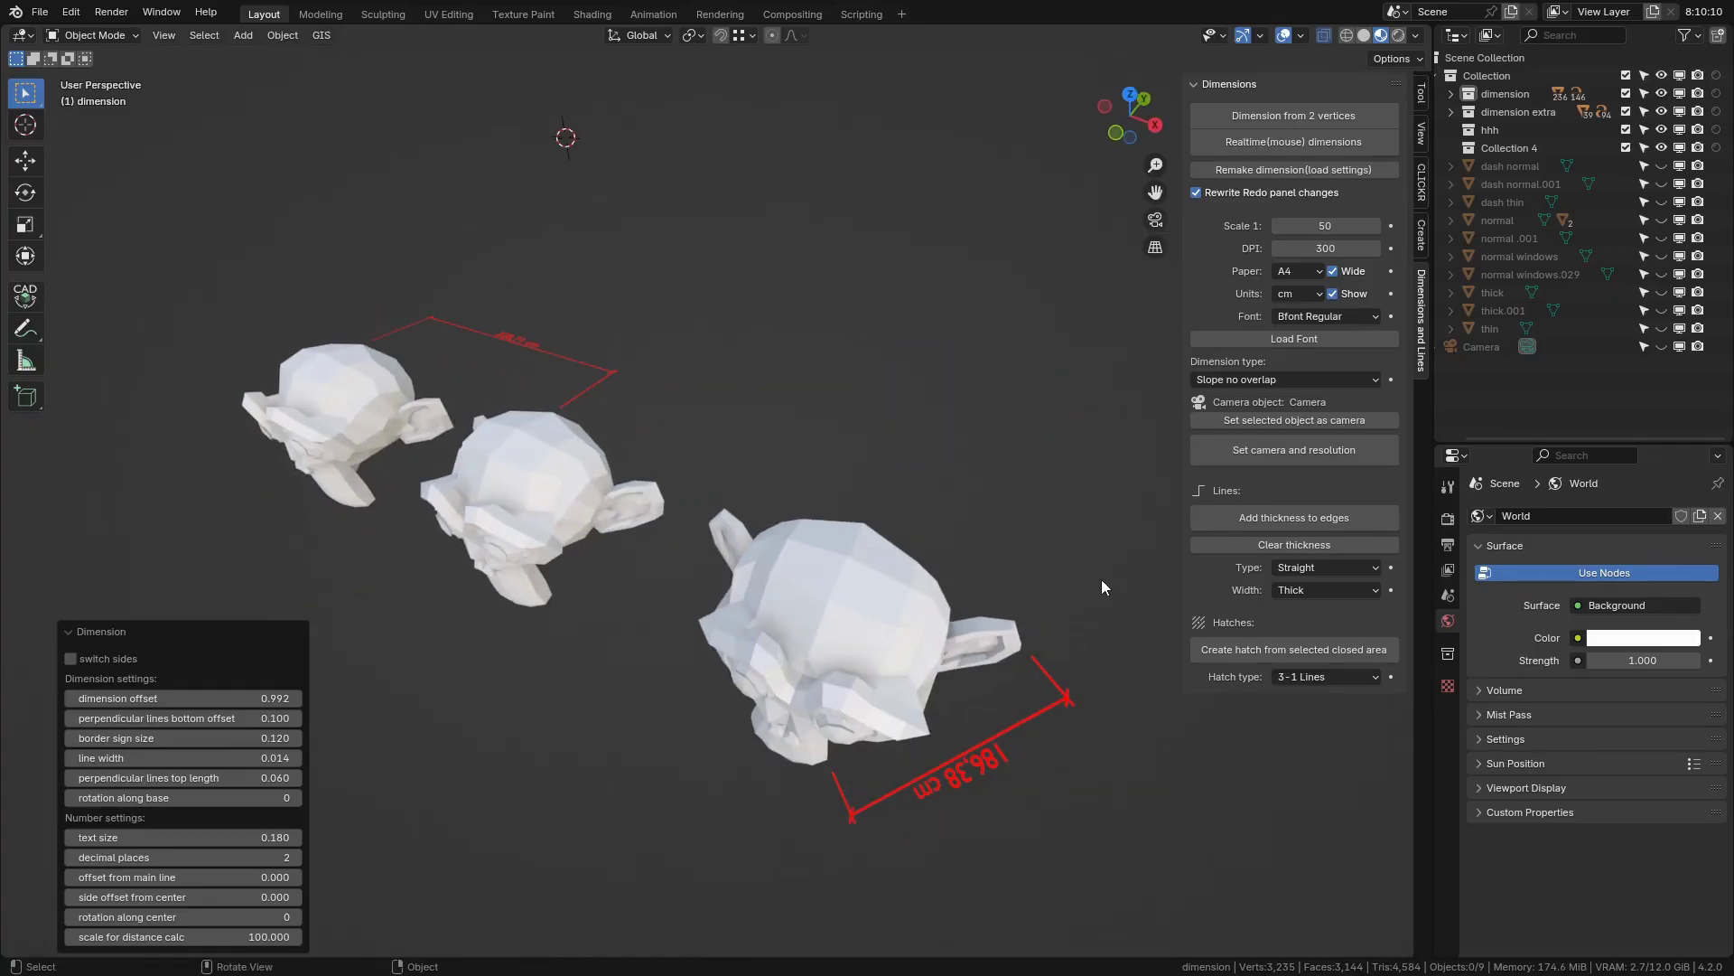
{"action": "middle_click_drag", "start_coordinate": [1021, 697], "coordinate": [1049, 674]}
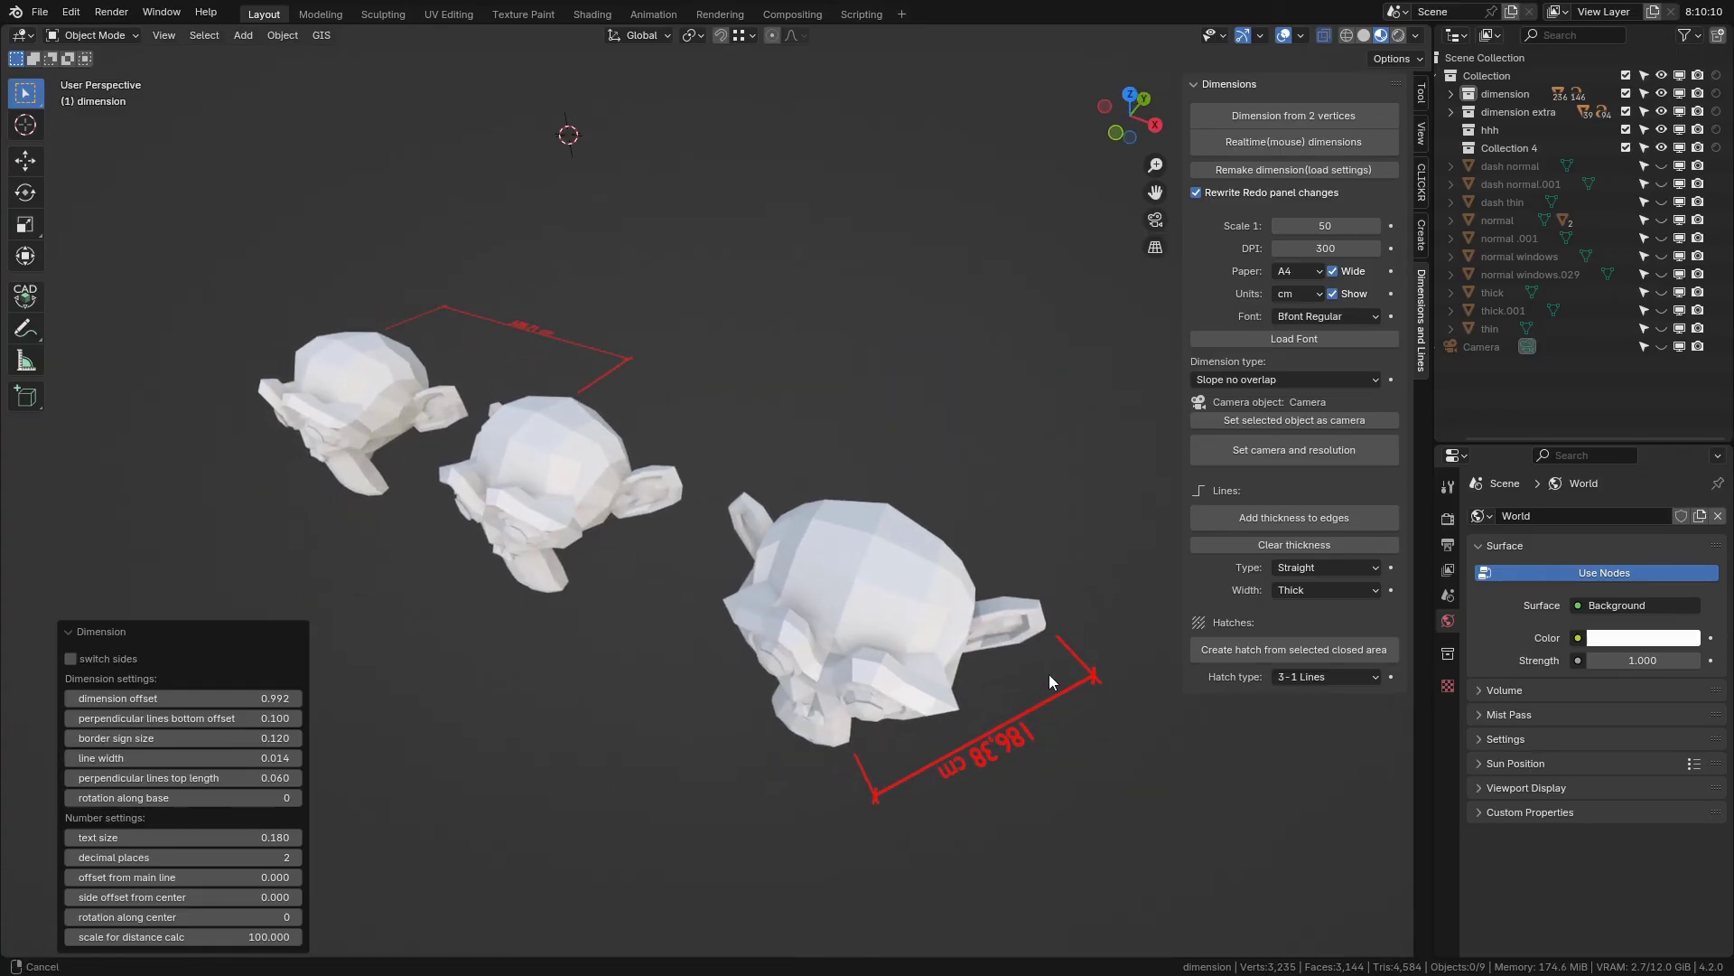